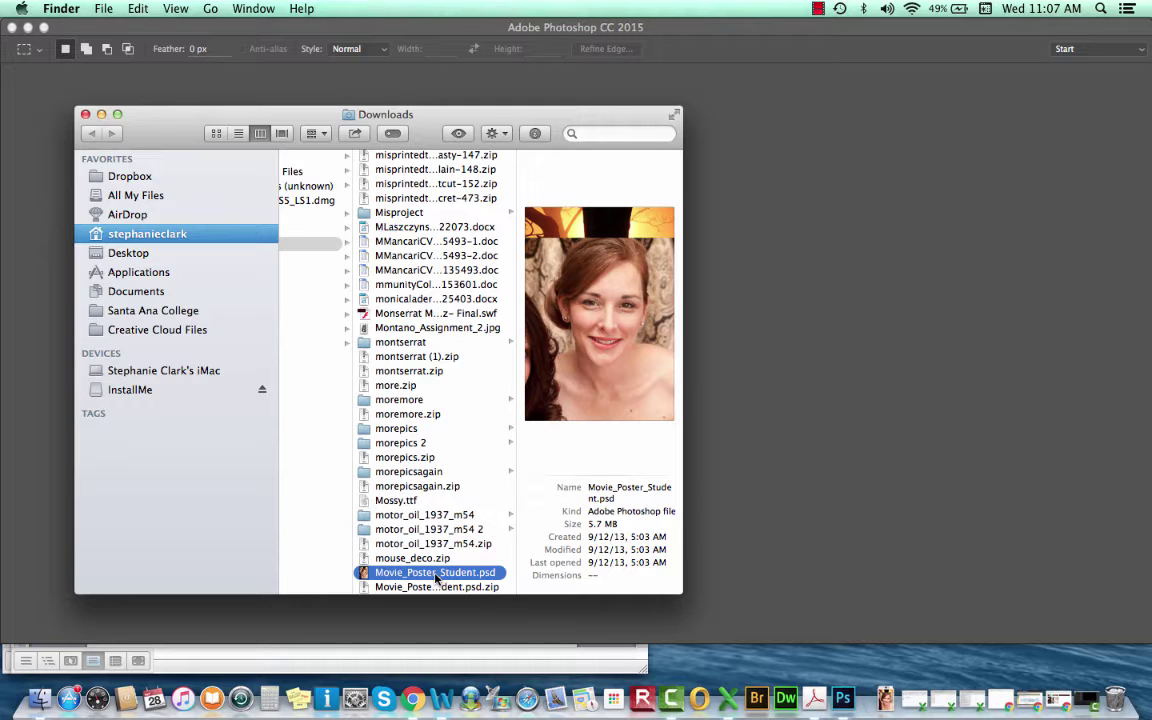
# Open Movie_Poster_Student.psd from the Downloads folder in Photoshop and close the Downloads window.
pyautogui.doubleClick(437, 573)
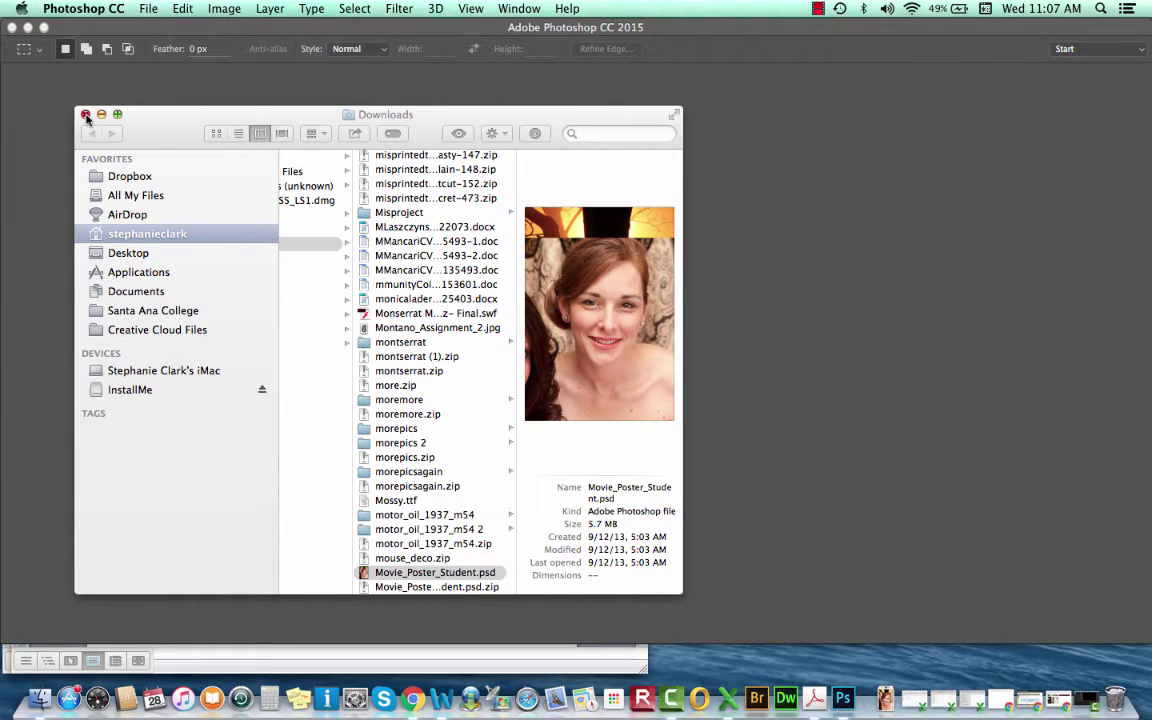
pyautogui.click(85, 115)
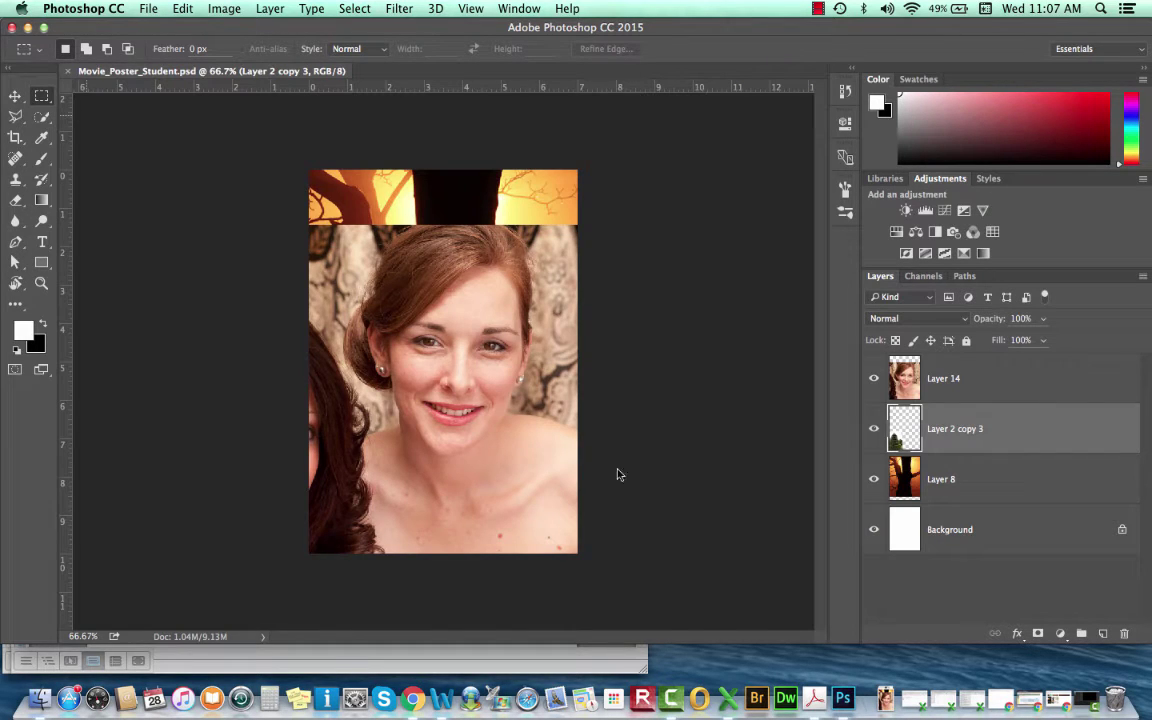
# Rename the portrait layer, Layer 14, as face.
pyautogui.click(937, 387)
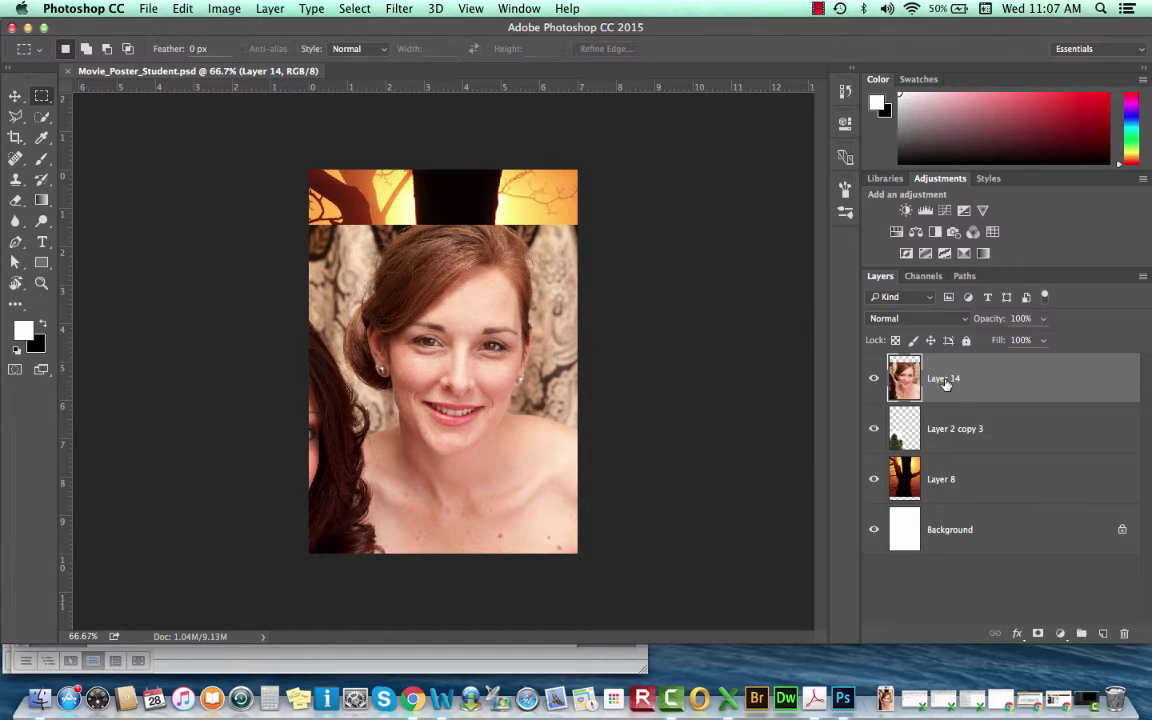
pyautogui.doubleClick(943, 379)
pyautogui.write('face')
pyautogui.press('Return')
# Open the Liquify filter on the face layer with the woman's face enlarged to 200%.
pyautogui.click(401, 8)
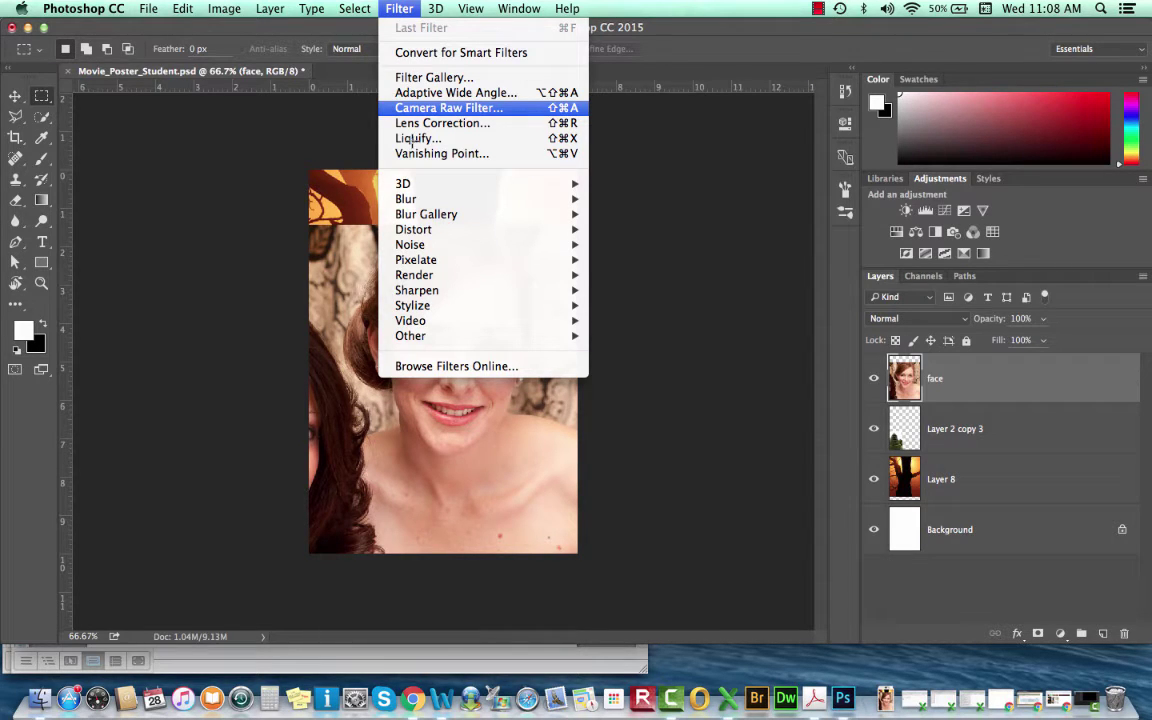
pyautogui.click(412, 140)
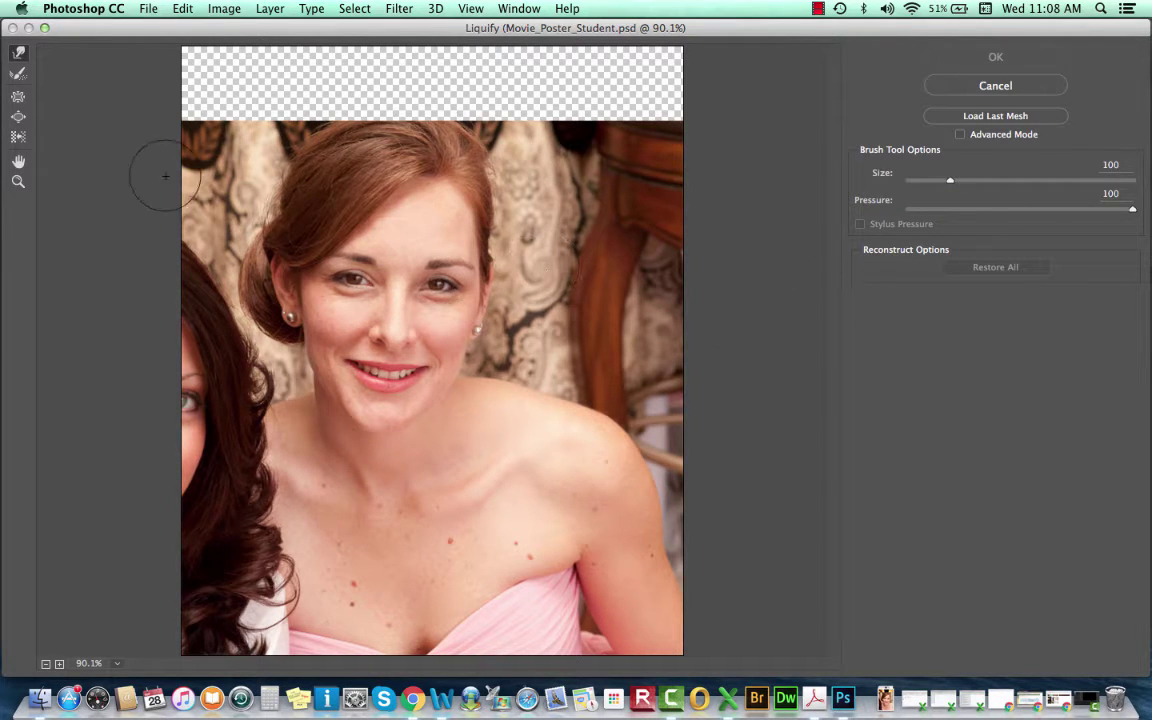
pyautogui.click(17, 183)
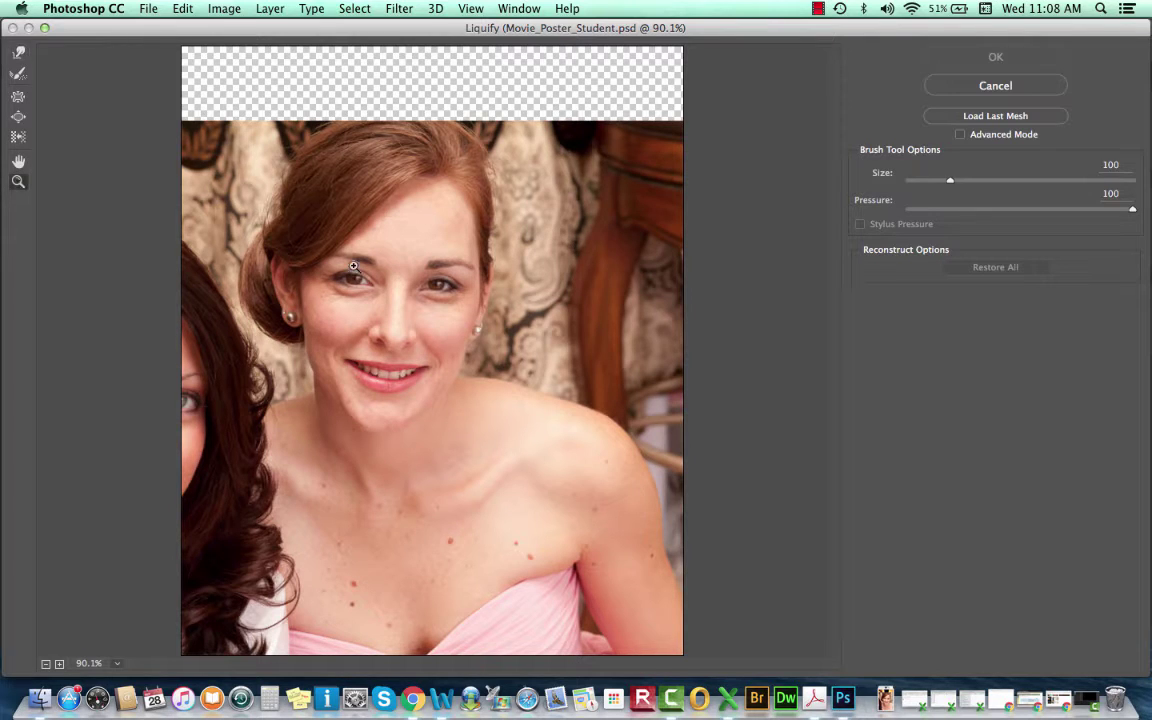
pyautogui.click(432, 330)
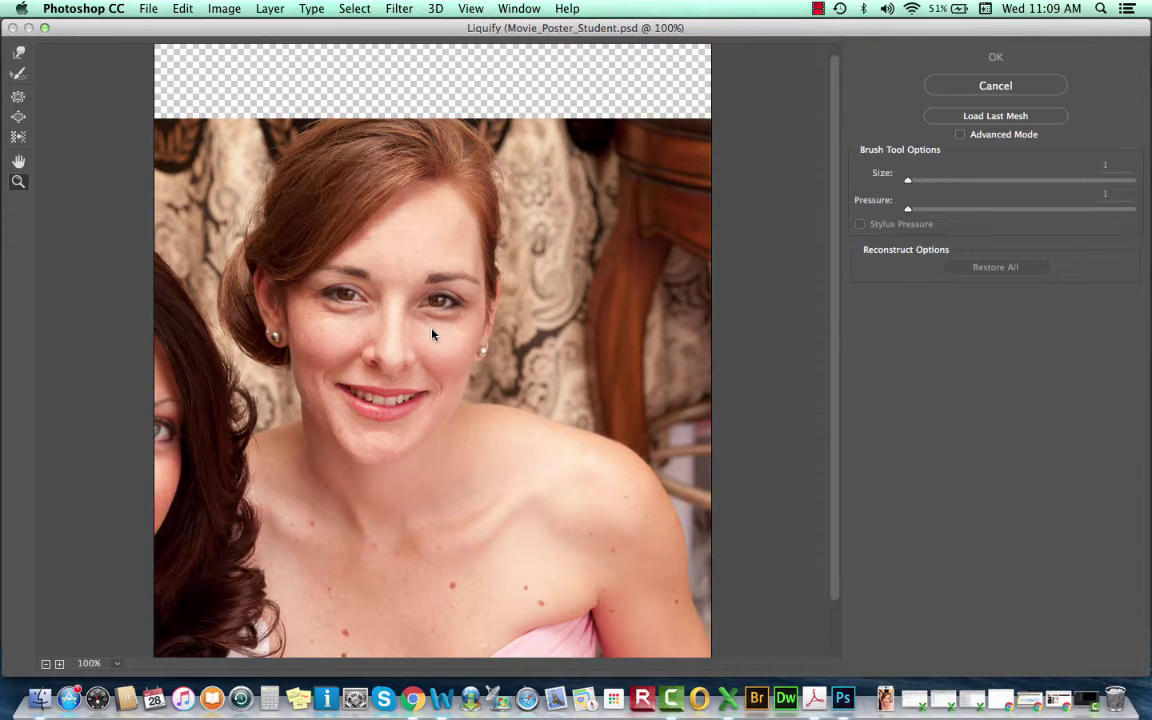
pyautogui.click(433, 331)
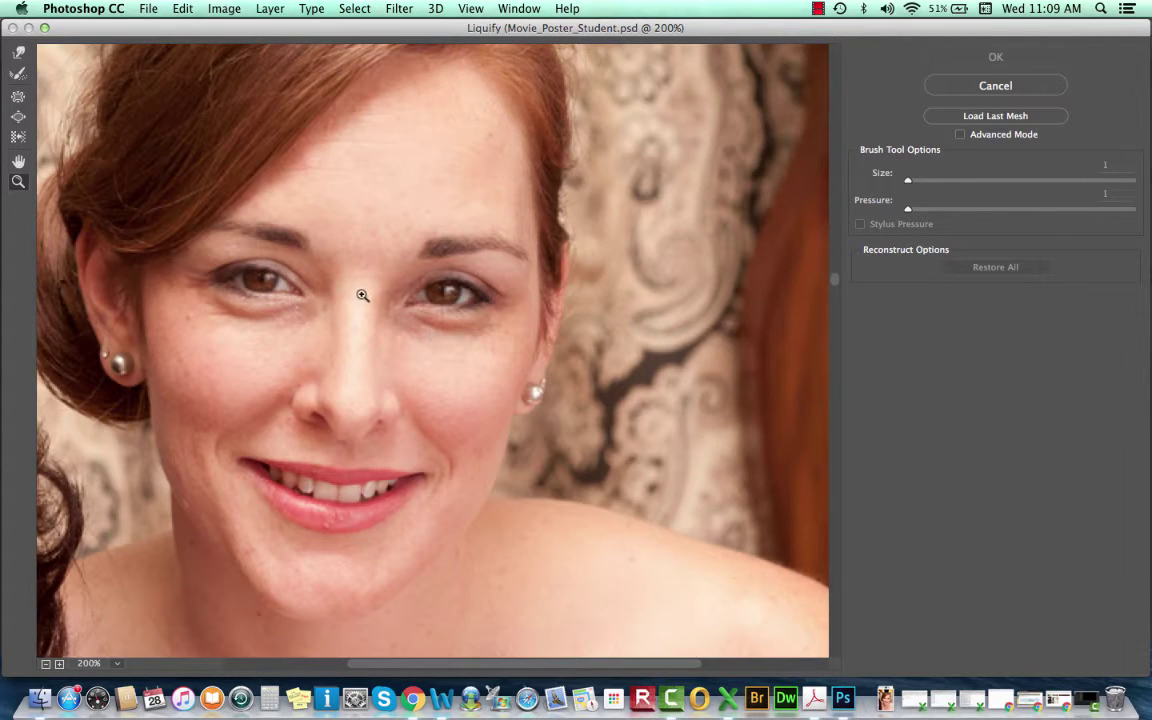
# Set up the Forward Warp tool with a brush size of 40 and a pressure of 22.
pyautogui.click(18, 53)
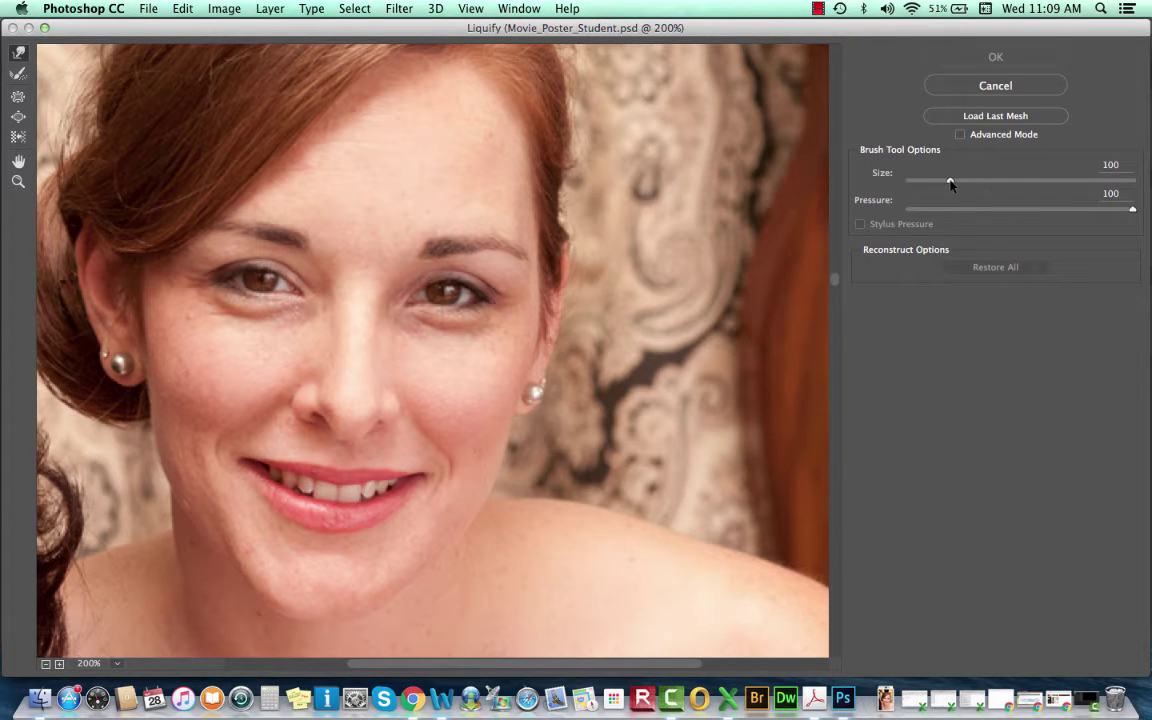
pyautogui.moveTo(950, 182)
pyautogui.mouseDown()
pyautogui.moveTo(964, 181)
pyautogui.moveTo(933, 181)
pyautogui.mouseUp()
pyautogui.moveTo(1015, 210); pyautogui.dragTo(953, 224)
pyautogui.press(']')
pyautogui.press(']')
pyautogui.press(']')
pyautogui.press(']')
pyautogui.press(']')
pyautogui.press(']')
pyautogui.press(']')
pyautogui.press(']')
pyautogui.press(']')
pyautogui.press(']')
pyautogui.press('[')
pyautogui.press('[')
pyautogui.press('[')
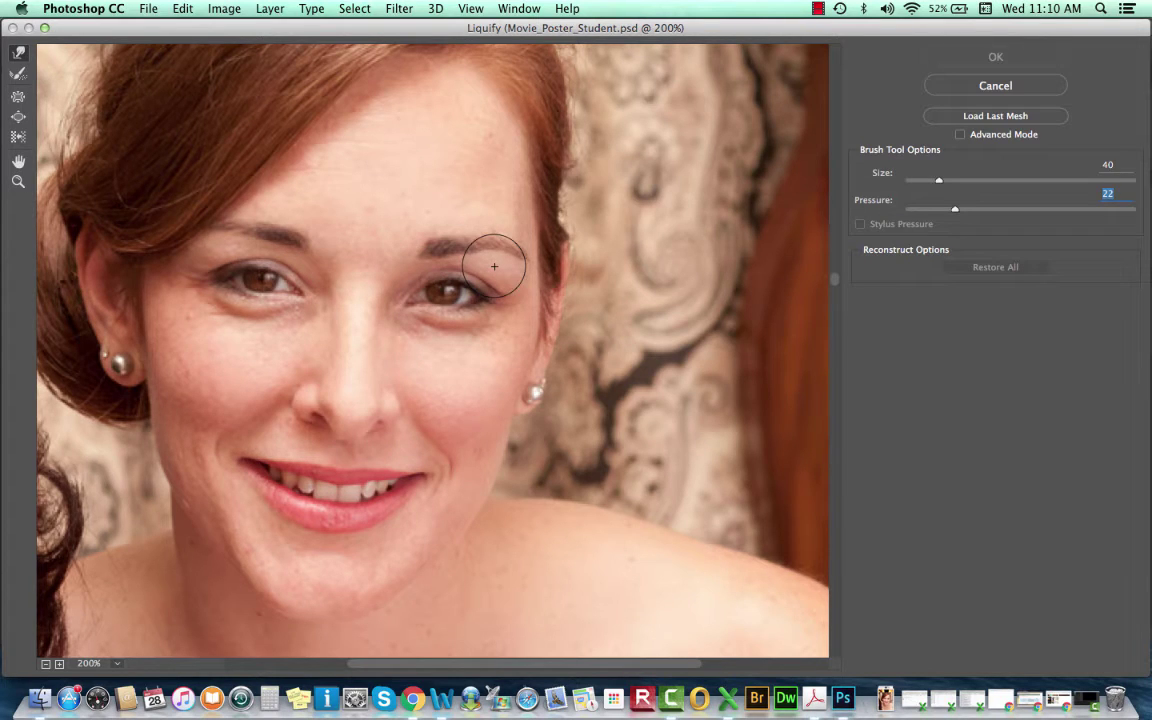
# Warp both of the woman's eyebrows upward into higher, sharper arches.
pyautogui.moveTo(494, 266)
pyautogui.mouseDown()
pyautogui.moveTo(452, 262)
pyautogui.moveTo(494, 273)
pyautogui.moveTo(504, 250)
pyautogui.moveTo(502, 267)
pyautogui.moveTo(512, 242)
pyautogui.moveTo(480, 252)
pyautogui.moveTo(470, 234)
pyautogui.moveTo(476, 263)
pyautogui.moveTo(477, 239)
pyautogui.mouseUp()
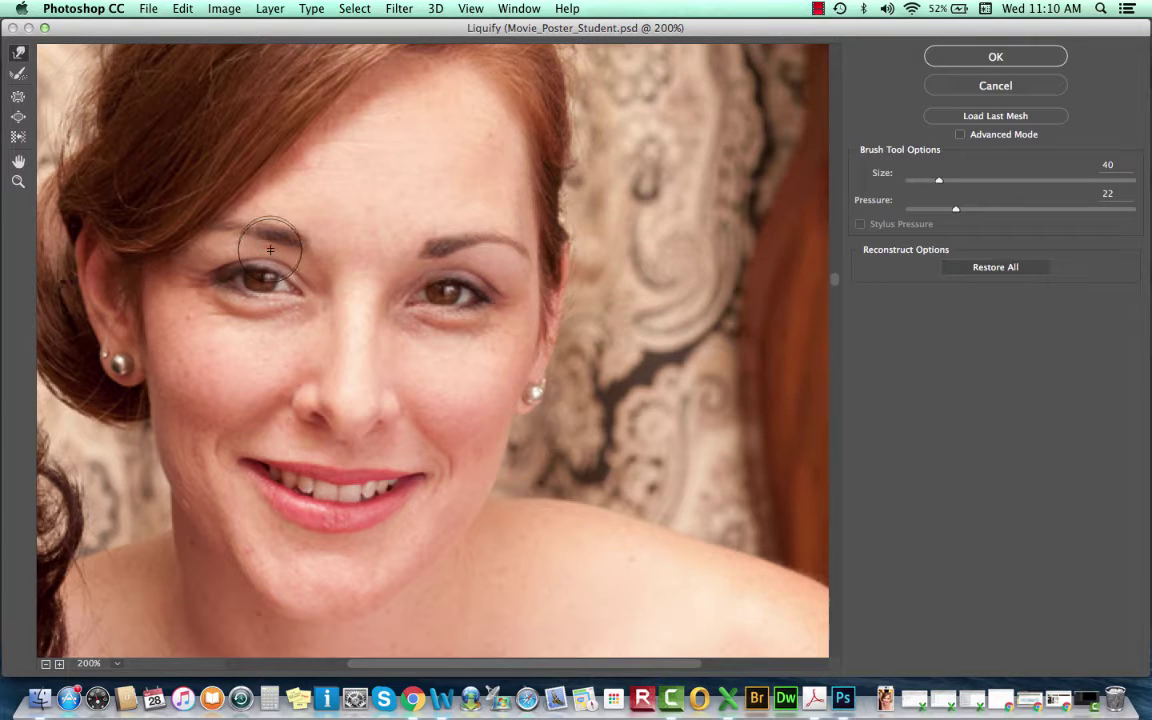
pyautogui.moveTo(270, 249)
pyautogui.mouseDown()
pyautogui.moveTo(252, 206)
pyautogui.moveTo(230, 200)
pyautogui.moveTo(248, 205)
pyautogui.moveTo(220, 212)
pyautogui.moveTo(215, 200)
pyautogui.moveTo(230, 249)
pyautogui.moveTo(180, 215)
pyautogui.moveTo(215, 215)
pyautogui.moveTo(279, 248)
pyautogui.moveTo(285, 222)
pyautogui.moveTo(296, 261)
pyautogui.mouseUp()
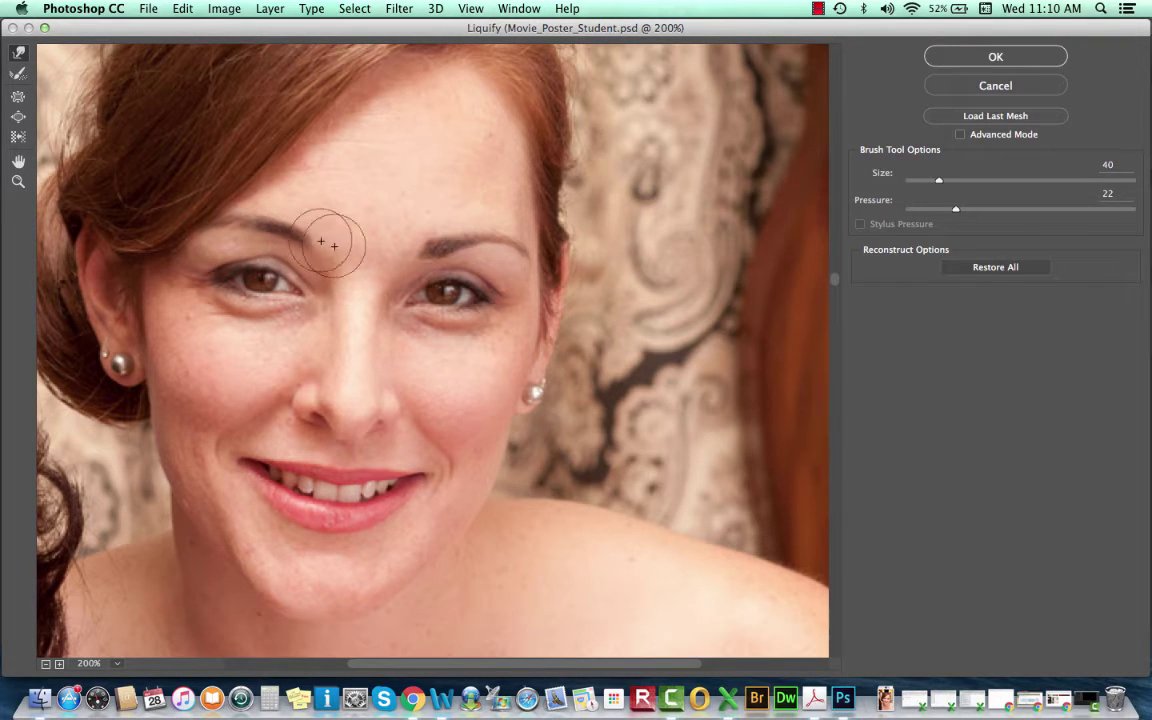
pyautogui.moveTo(416, 249)
pyautogui.mouseDown()
pyautogui.moveTo(488, 257)
pyautogui.moveTo(506, 231)
pyautogui.moveTo(511, 259)
pyautogui.moveTo(514, 226)
pyautogui.moveTo(496, 255)
pyautogui.moveTo(497, 201)
pyautogui.moveTo(483, 247)
pyautogui.moveTo(478, 226)
pyautogui.moveTo(492, 246)
pyautogui.moveTo(478, 255)
pyautogui.moveTo(489, 237)
pyautogui.mouseUp()
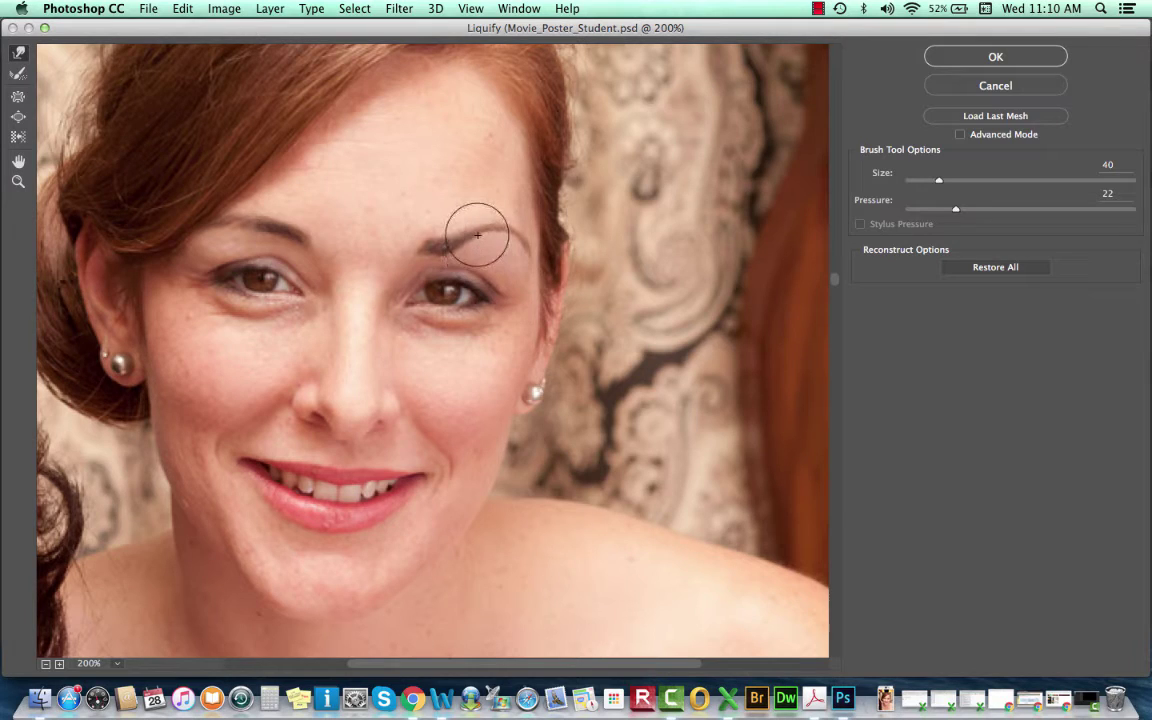
pyautogui.moveTo(245, 200)
pyautogui.mouseDown()
pyautogui.moveTo(222, 185)
pyautogui.moveTo(232, 240)
pyautogui.moveTo(227, 210)
pyautogui.mouseUp()
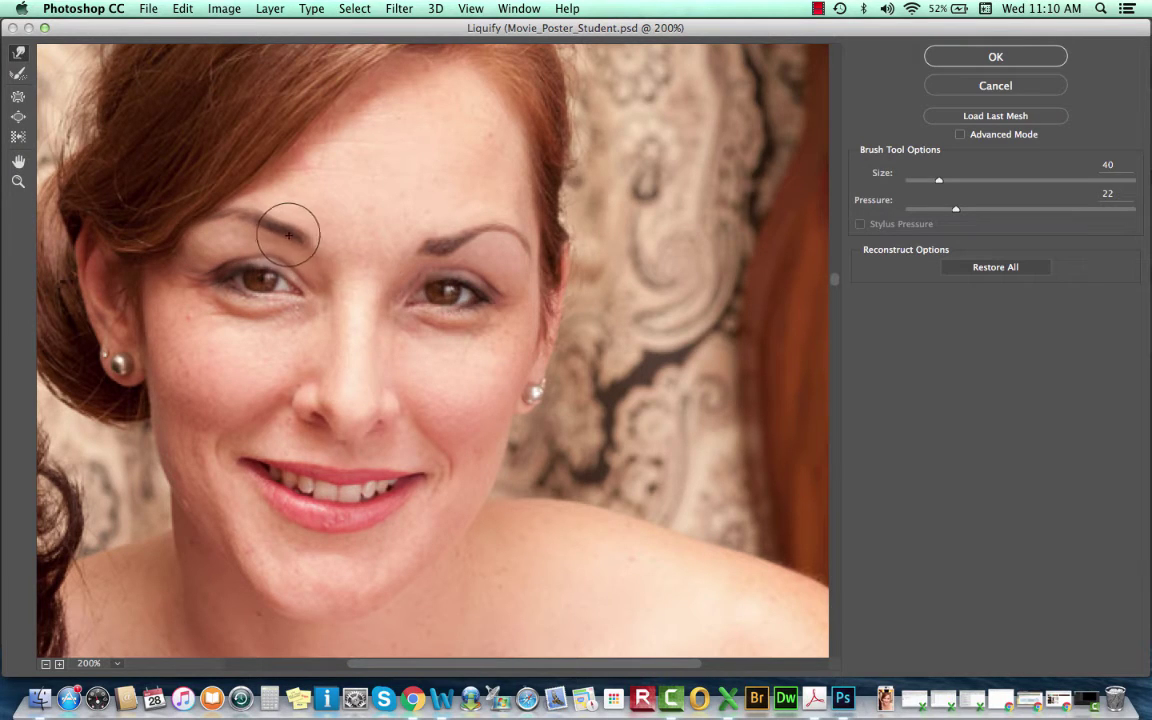
pyautogui.moveTo(287, 228)
pyautogui.mouseDown()
pyautogui.moveTo(288, 211)
pyautogui.moveTo(282, 222)
pyautogui.moveTo(311, 235)
pyautogui.moveTo(265, 218)
pyautogui.moveTo(289, 238)
pyautogui.moveTo(291, 226)
pyautogui.mouseUp()
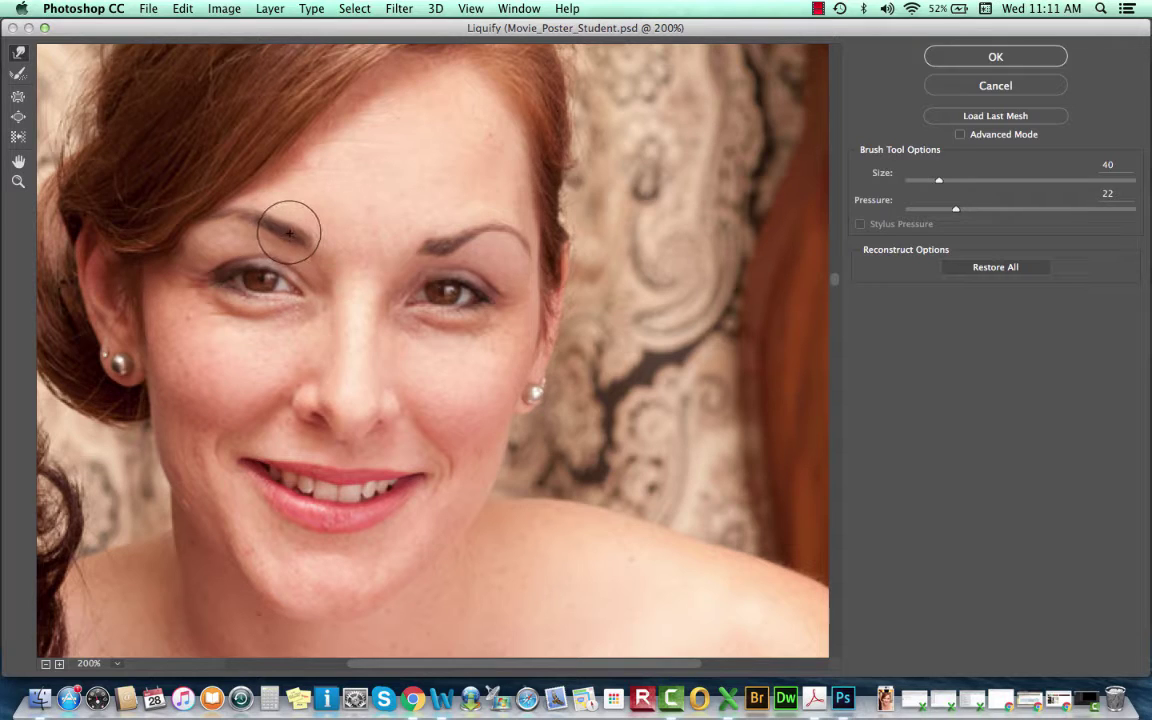
# Stretch the inner ends of both eyebrows down toward the bridge of the nose for an angry slant.
pyautogui.moveTo(430, 222)
pyautogui.mouseDown()
pyautogui.moveTo(450, 226)
pyautogui.moveTo(437, 222)
pyautogui.moveTo(428, 249)
pyautogui.moveTo(419, 239)
pyautogui.mouseUp()
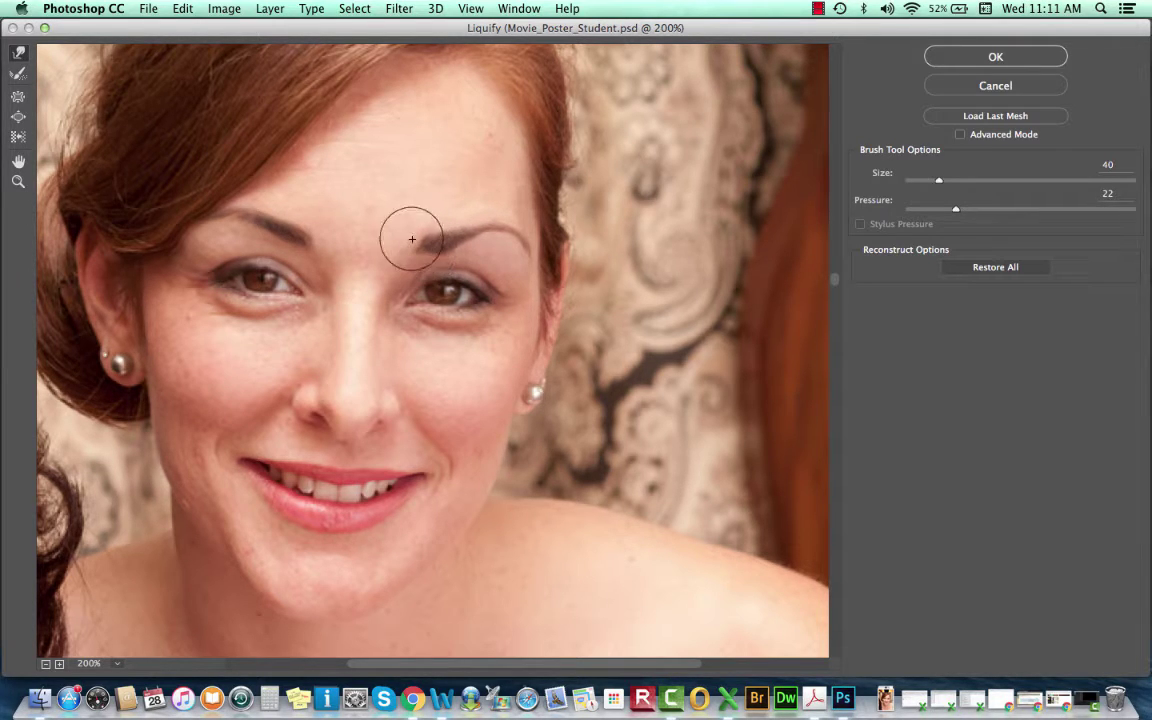
pyautogui.moveTo(284, 226)
pyautogui.mouseDown()
pyautogui.moveTo(270, 212)
pyautogui.moveTo(327, 247)
pyautogui.mouseUp()
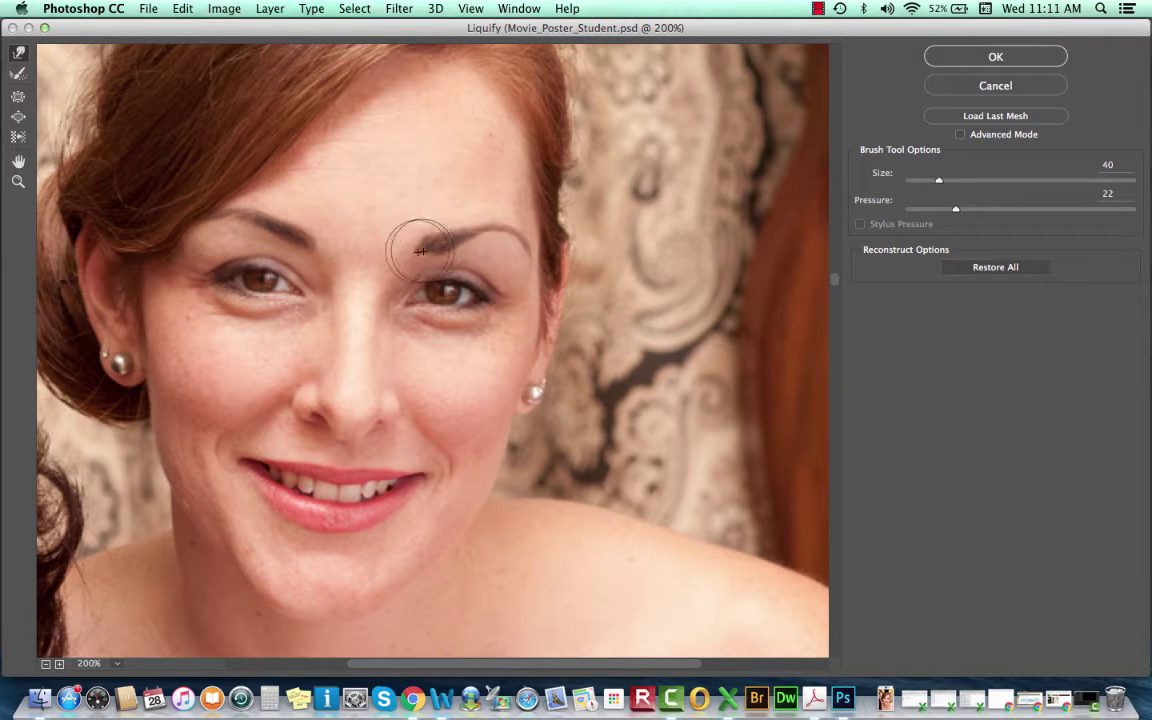
pyautogui.moveTo(303, 234)
pyautogui.mouseDown()
pyautogui.moveTo(334, 270)
pyautogui.moveTo(432, 247)
pyautogui.moveTo(380, 275)
pyautogui.moveTo(295, 240)
pyautogui.moveTo(342, 265)
pyautogui.moveTo(408, 261)
pyautogui.moveTo(405, 240)
pyautogui.moveTo(383, 260)
pyautogui.moveTo(425, 250)
pyautogui.moveTo(378, 281)
pyautogui.moveTo(480, 240)
pyautogui.moveTo(482, 220)
pyautogui.moveTo(515, 242)
pyautogui.moveTo(461, 251)
pyautogui.moveTo(448, 228)
pyautogui.mouseUp()
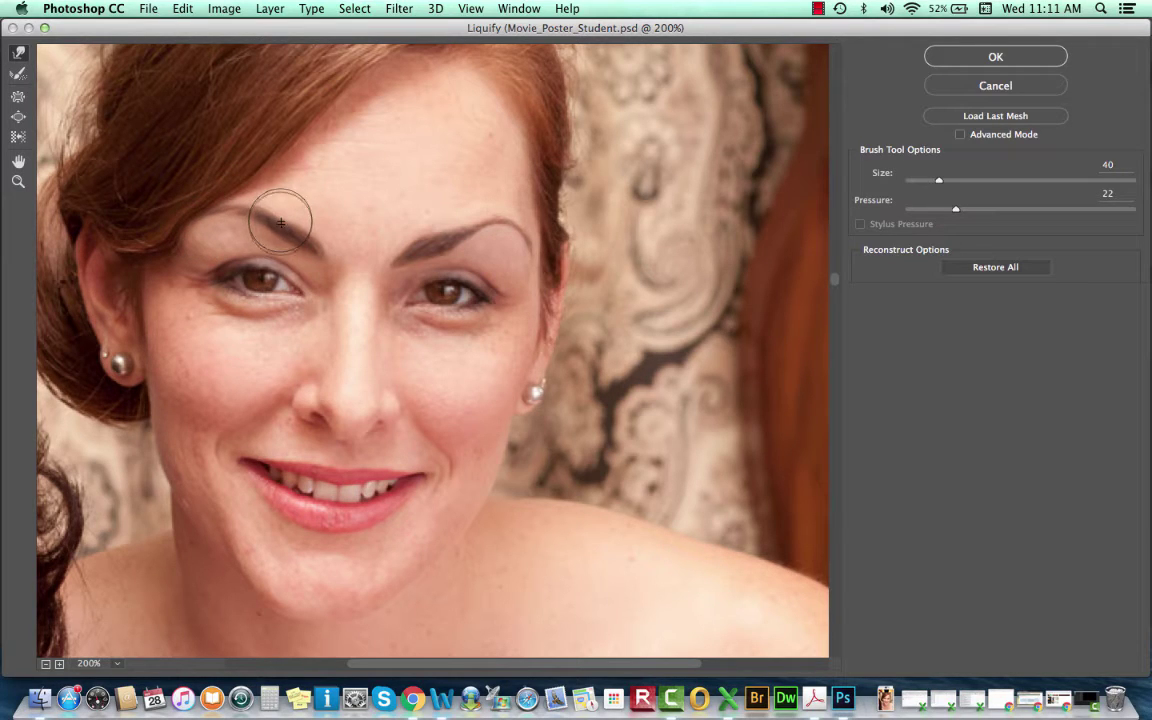
pyautogui.moveTo(283, 222)
pyautogui.mouseDown()
pyautogui.moveTo(308, 246)
pyautogui.moveTo(306, 236)
pyautogui.moveTo(311, 258)
pyautogui.moveTo(350, 245)
pyautogui.moveTo(366, 272)
pyautogui.moveTo(360, 257)
pyautogui.mouseUp()
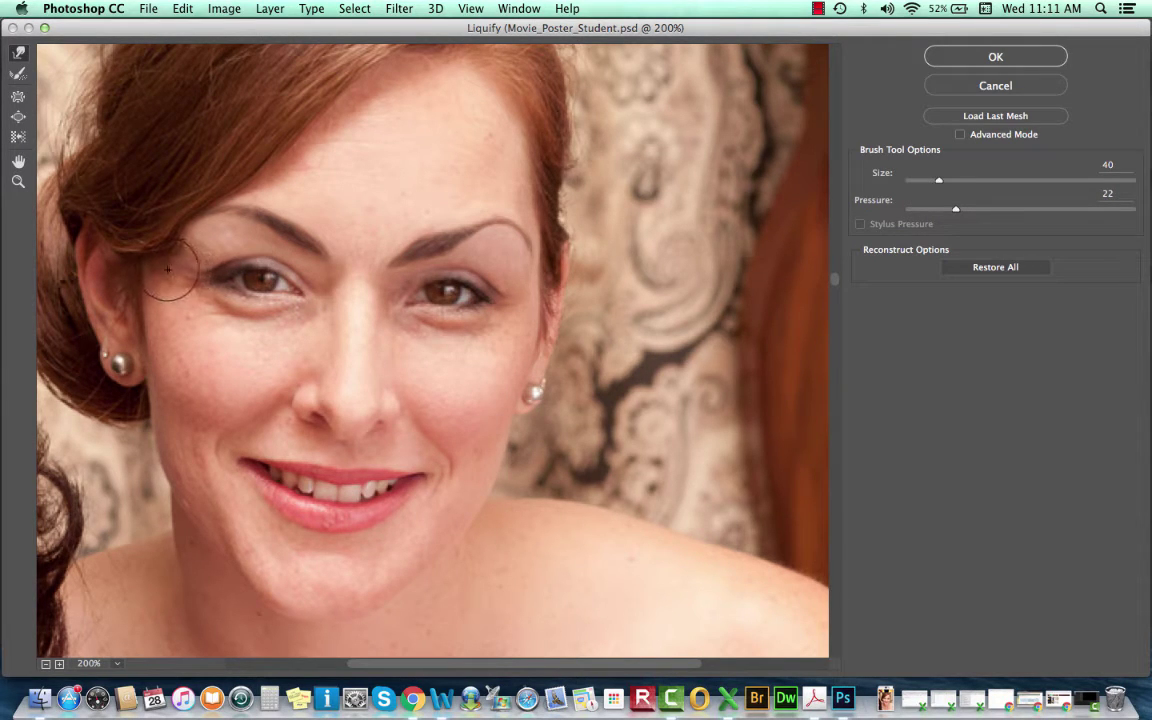
# Warp the inner and outer corners of both eyes outward to make the eyes longer and narrower.
pyautogui.moveTo(168, 268)
pyautogui.mouseDown()
pyautogui.moveTo(236, 275)
pyautogui.moveTo(208, 278)
pyautogui.mouseUp()
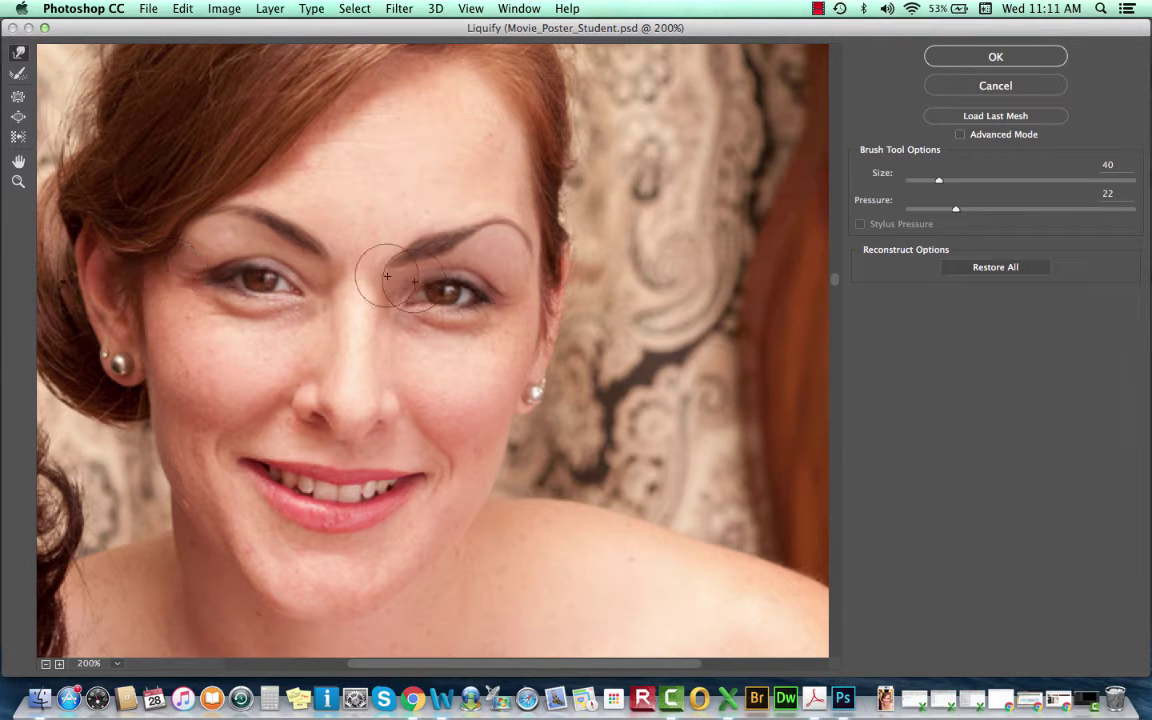
pyautogui.moveTo(515, 293)
pyautogui.mouseDown()
pyautogui.moveTo(520, 280)
pyautogui.moveTo(504, 297)
pyautogui.moveTo(529, 282)
pyautogui.mouseUp()
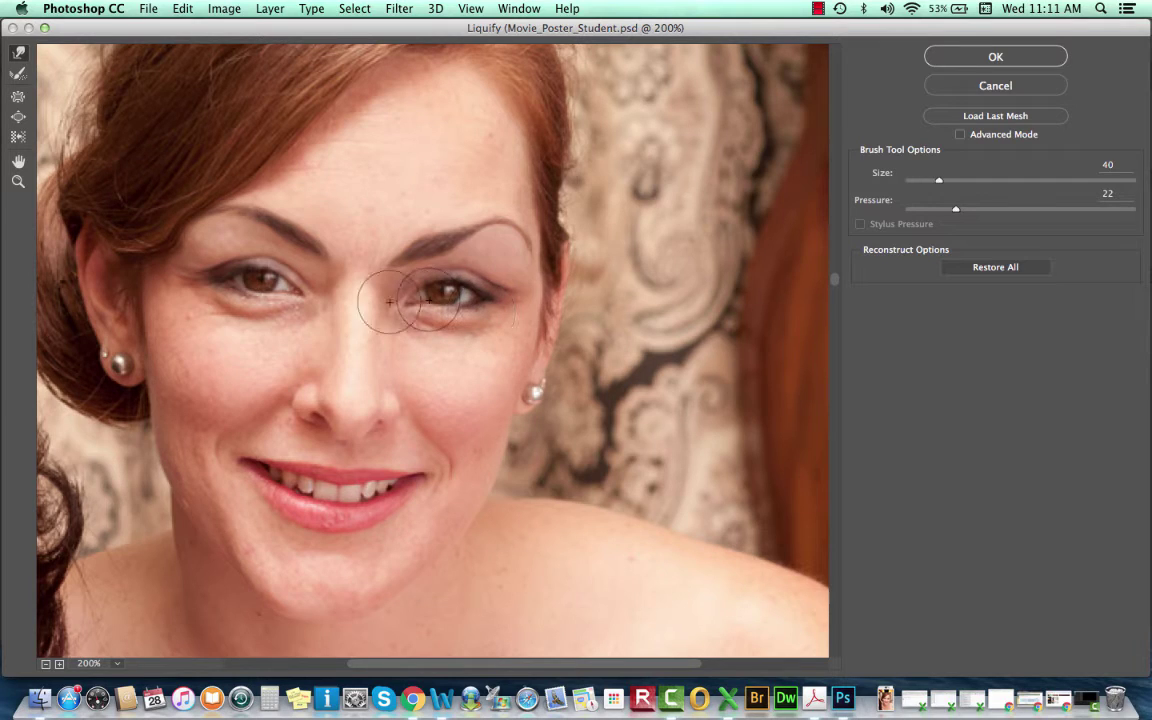
pyautogui.moveTo(307, 298)
pyautogui.mouseDown()
pyautogui.moveTo(334, 301)
pyautogui.moveTo(303, 301)
pyautogui.moveTo(329, 290)
pyautogui.mouseUp()
pyautogui.moveTo(414, 306)
pyautogui.mouseDown()
pyautogui.moveTo(368, 303)
pyautogui.moveTo(391, 301)
pyautogui.moveTo(373, 292)
pyautogui.moveTo(470, 245)
pyautogui.moveTo(503, 268)
pyautogui.moveTo(501, 257)
pyautogui.moveTo(272, 262)
pyautogui.moveTo(219, 244)
pyautogui.moveTo(231, 255)
pyautogui.moveTo(238, 240)
pyautogui.moveTo(208, 230)
pyautogui.moveTo(196, 268)
pyautogui.moveTo(211, 267)
pyautogui.moveTo(158, 250)
pyautogui.moveTo(238, 256)
pyautogui.mouseUp()
pyautogui.moveTo(463, 313)
pyautogui.mouseDown()
pyautogui.moveTo(492, 300)
pyautogui.moveTo(445, 288)
pyautogui.moveTo(490, 292)
pyautogui.mouseUp()
pyautogui.moveTo(215, 262)
pyautogui.mouseDown()
pyautogui.moveTo(185, 255)
pyautogui.moveTo(192, 277)
pyautogui.mouseUp()
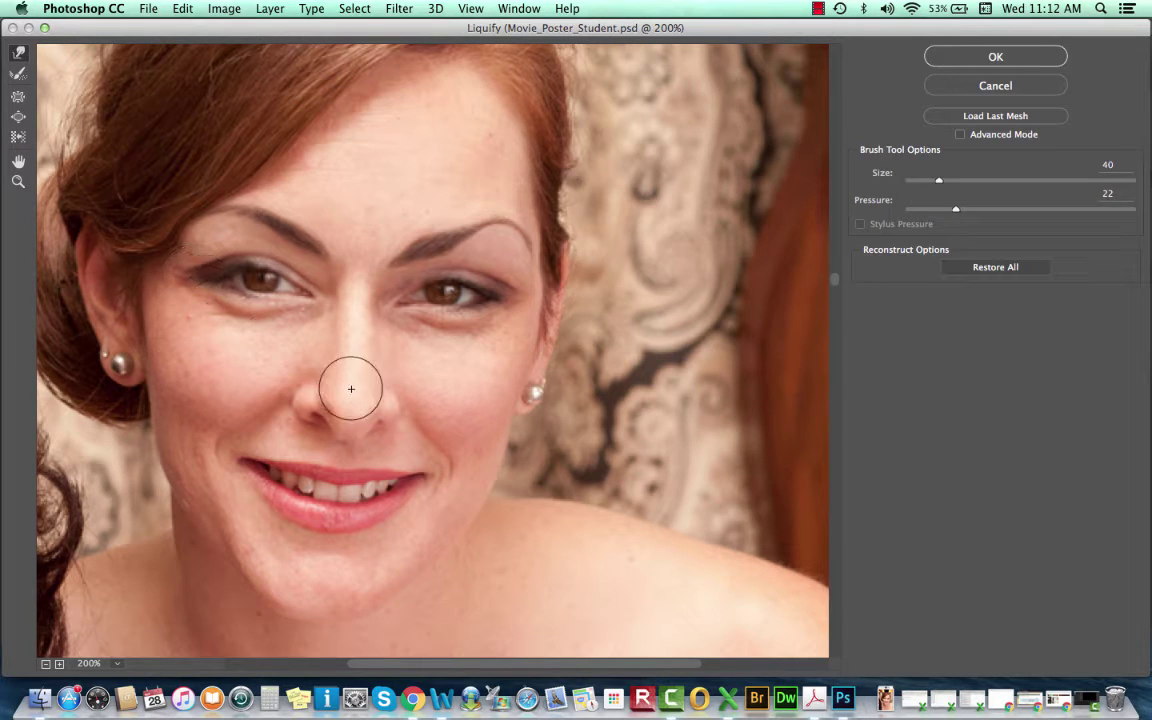
# Reshape the nose by pulling its tip downward and widening both nostrils.
pyautogui.moveTo(418, 448)
pyautogui.mouseDown()
pyautogui.moveTo(400, 405)
pyautogui.moveTo(461, 454)
pyautogui.moveTo(398, 408)
pyautogui.moveTo(382, 318)
pyautogui.moveTo(360, 286)
pyautogui.moveTo(352, 441)
pyautogui.moveTo(383, 377)
pyautogui.moveTo(319, 379)
pyautogui.moveTo(392, 395)
pyautogui.moveTo(365, 384)
pyautogui.moveTo(368, 484)
pyautogui.moveTo(386, 377)
pyautogui.moveTo(313, 369)
pyautogui.moveTo(342, 376)
pyautogui.moveTo(341, 357)
pyautogui.moveTo(425, 333)
pyautogui.moveTo(422, 363)
pyautogui.moveTo(378, 354)
pyautogui.moveTo(342, 459)
pyautogui.moveTo(342, 411)
pyautogui.moveTo(349, 449)
pyautogui.moveTo(356, 413)
pyautogui.moveTo(371, 429)
pyautogui.moveTo(324, 427)
pyautogui.moveTo(433, 480)
pyautogui.mouseUp()
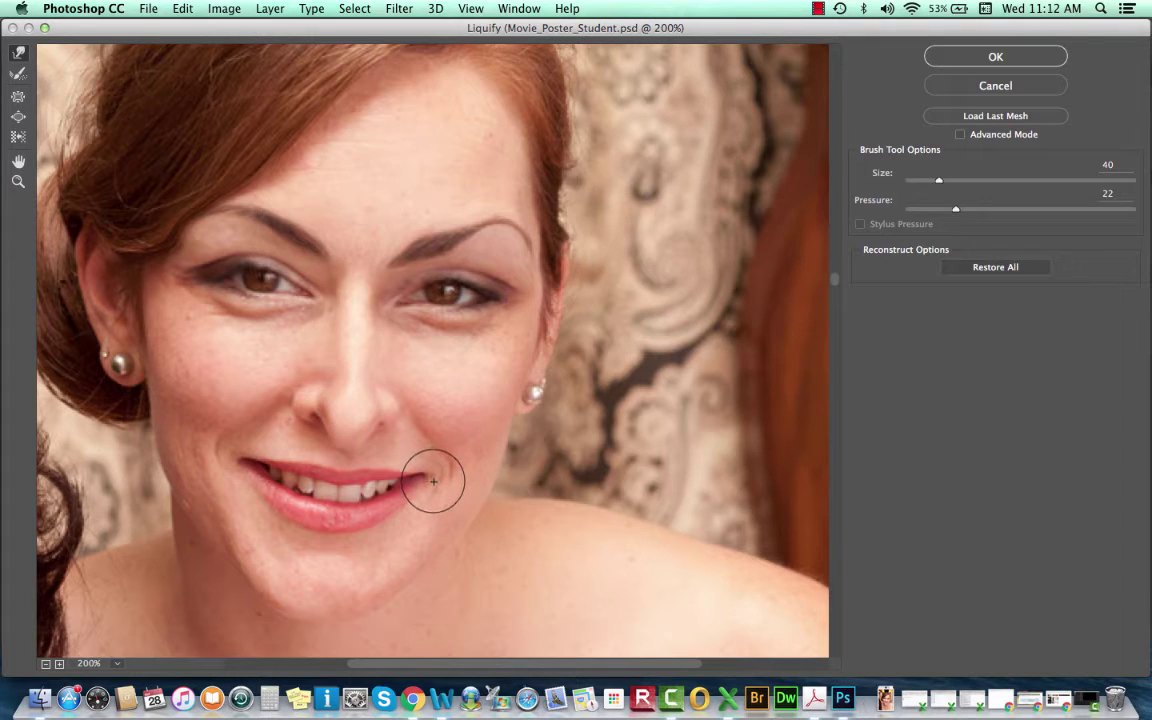
pyautogui.moveTo(296, 404)
pyautogui.mouseDown()
pyautogui.moveTo(303, 380)
pyautogui.moveTo(312, 393)
pyautogui.mouseUp()
pyautogui.moveTo(311, 393)
pyautogui.mouseDown()
pyautogui.moveTo(310, 365)
pyautogui.moveTo(301, 386)
pyautogui.moveTo(282, 375)
pyautogui.moveTo(303, 396)
pyautogui.moveTo(273, 404)
pyautogui.moveTo(385, 401)
pyautogui.moveTo(388, 378)
pyautogui.moveTo(386, 401)
pyautogui.moveTo(425, 403)
pyautogui.moveTo(319, 391)
pyautogui.moveTo(378, 404)
pyautogui.moveTo(378, 368)
pyautogui.moveTo(383, 391)
pyautogui.moveTo(414, 386)
pyautogui.moveTo(400, 398)
pyautogui.moveTo(414, 406)
pyautogui.moveTo(272, 389)
pyautogui.moveTo(300, 388)
pyautogui.moveTo(300, 369)
pyautogui.moveTo(316, 369)
pyautogui.moveTo(298, 380)
pyautogui.moveTo(296, 368)
pyautogui.moveTo(380, 392)
pyautogui.moveTo(404, 378)
pyautogui.moveTo(342, 411)
pyautogui.mouseUp()
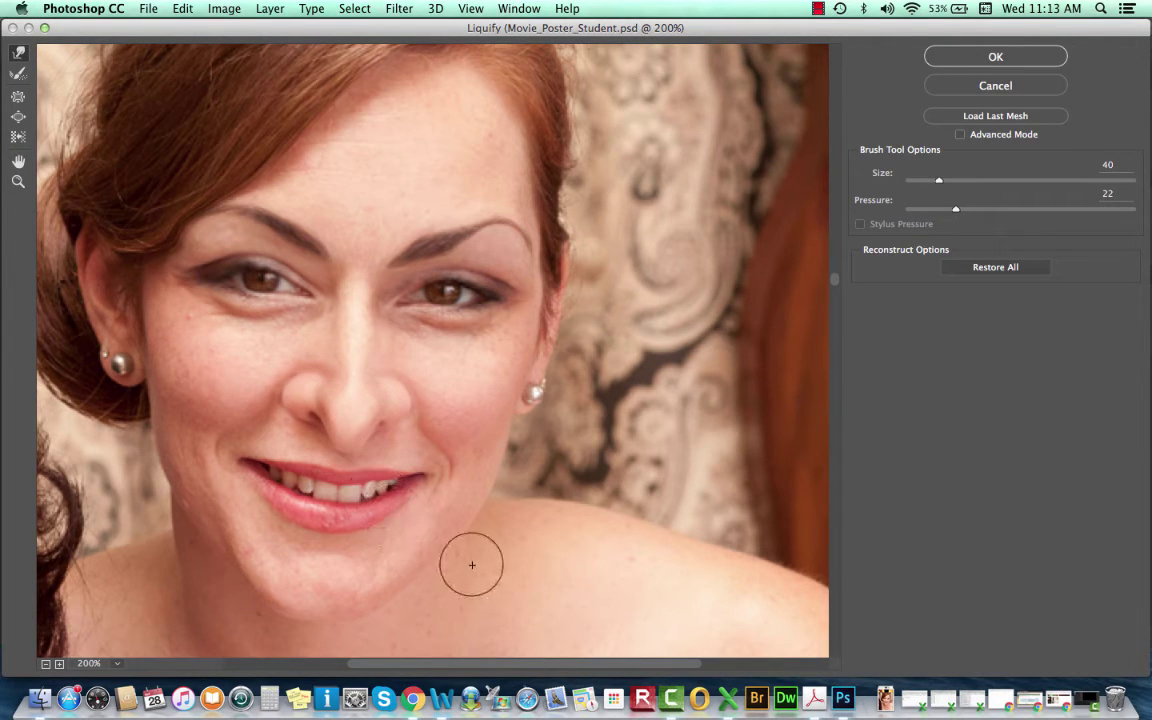
# Stretch both corners of the mouth outward to widen the smile.
pyautogui.moveTo(412, 485); pyautogui.dragTo(398, 455)
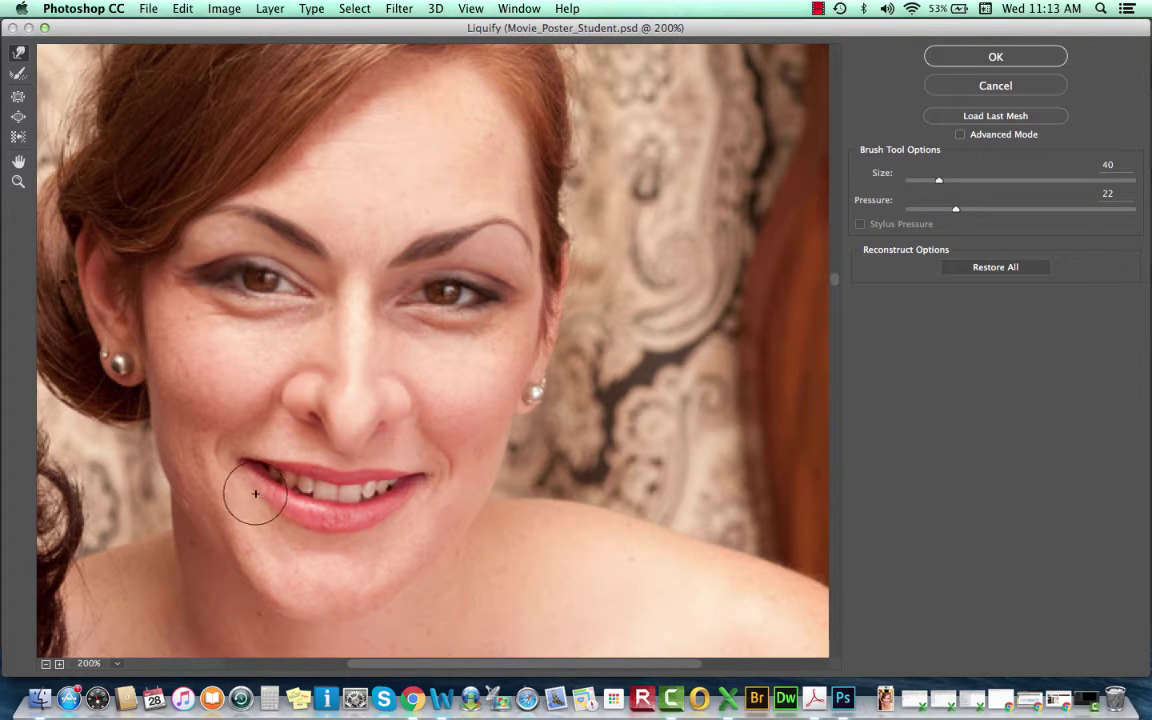
pyautogui.moveTo(250, 468)
pyautogui.mouseDown()
pyautogui.moveTo(290, 470)
pyautogui.moveTo(259, 466)
pyautogui.mouseUp()
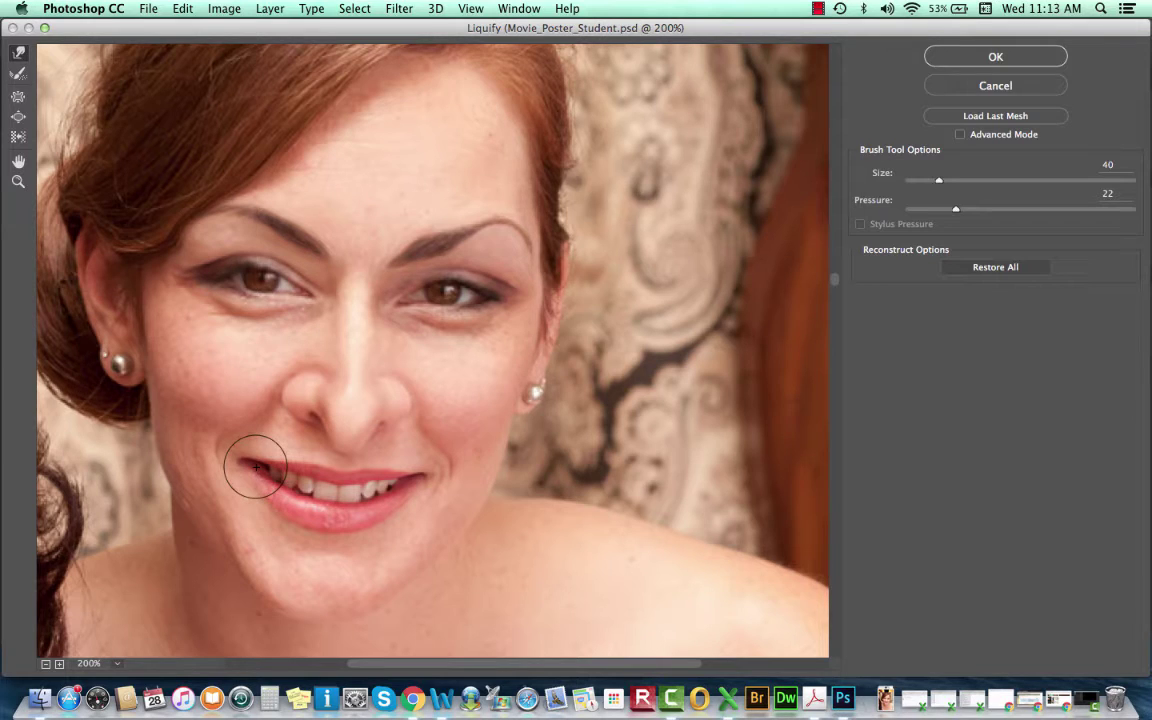
pyautogui.moveTo(442, 483)
pyautogui.mouseDown()
pyautogui.moveTo(417, 478)
pyautogui.moveTo(469, 479)
pyautogui.mouseUp()
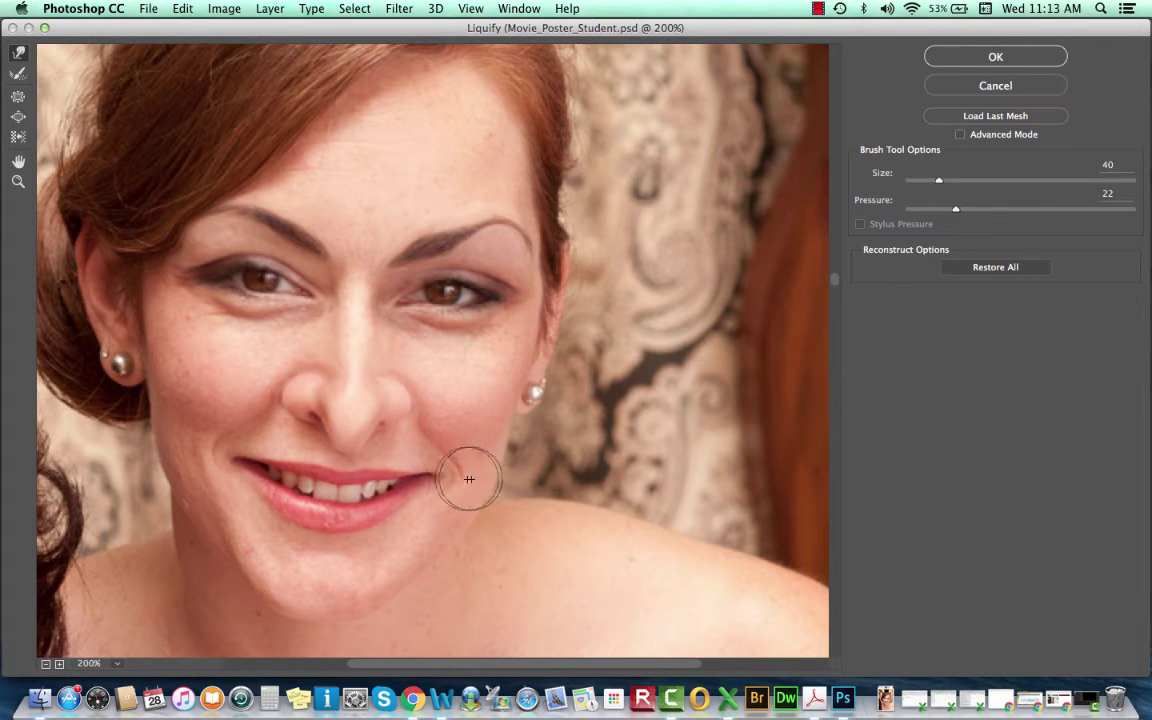
pyautogui.moveTo(249, 476)
pyautogui.mouseDown()
pyautogui.moveTo(244, 463)
pyautogui.moveTo(216, 462)
pyautogui.moveTo(224, 453)
pyautogui.moveTo(224, 471)
pyautogui.mouseUp()
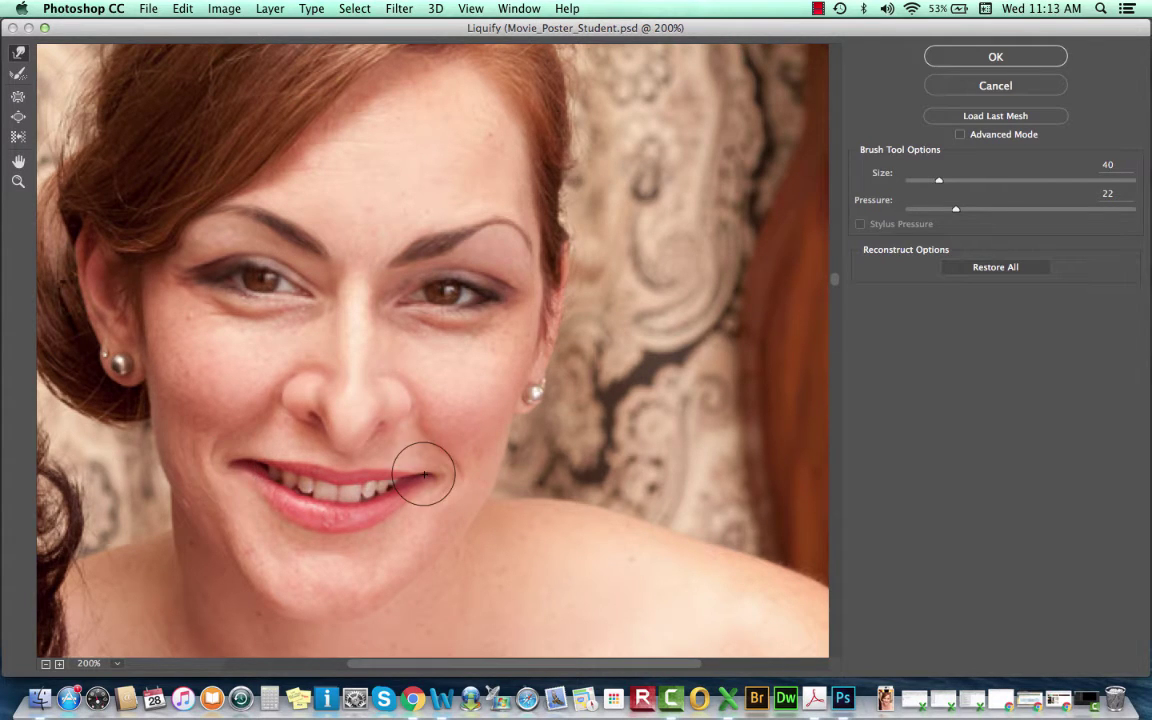
pyautogui.moveTo(424, 476)
pyautogui.mouseDown()
pyautogui.moveTo(468, 478)
pyautogui.moveTo(445, 468)
pyautogui.moveTo(449, 500)
pyautogui.mouseUp()
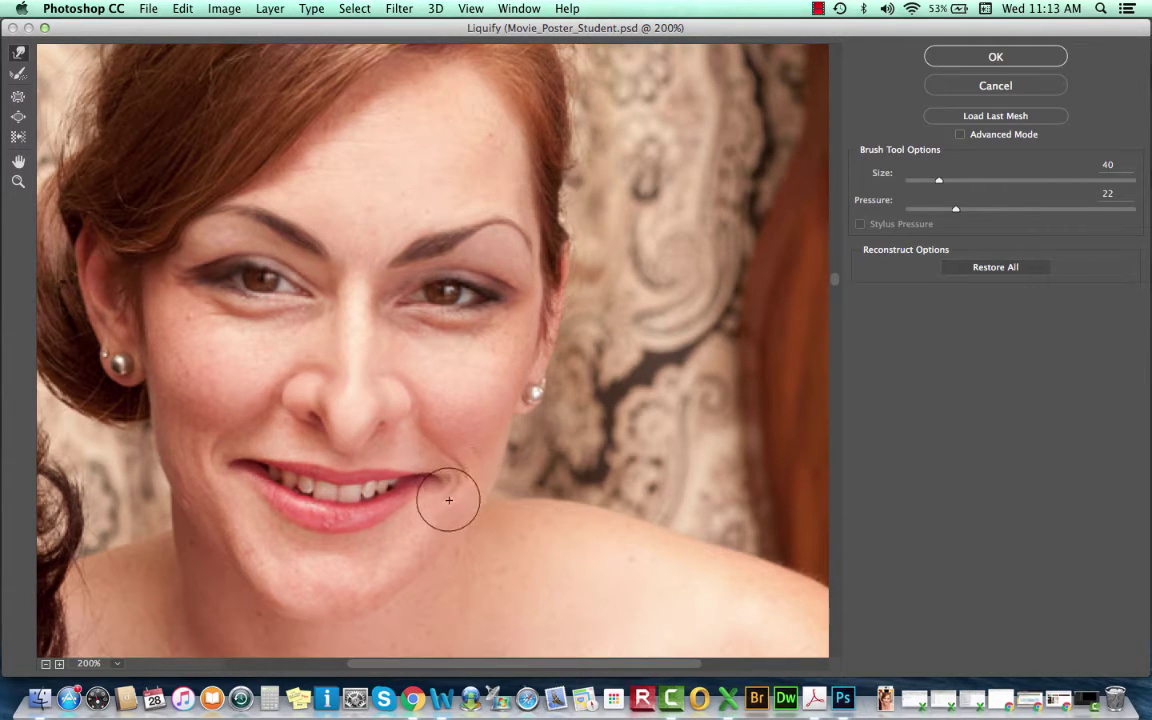
# Reduce the warp brush size to 35 and pull the teeth and lower lip downward to lengthen the teeth.
pyautogui.moveTo(352, 535)
pyautogui.mouseDown()
pyautogui.moveTo(307, 460)
pyautogui.moveTo(355, 496)
pyautogui.mouseUp()
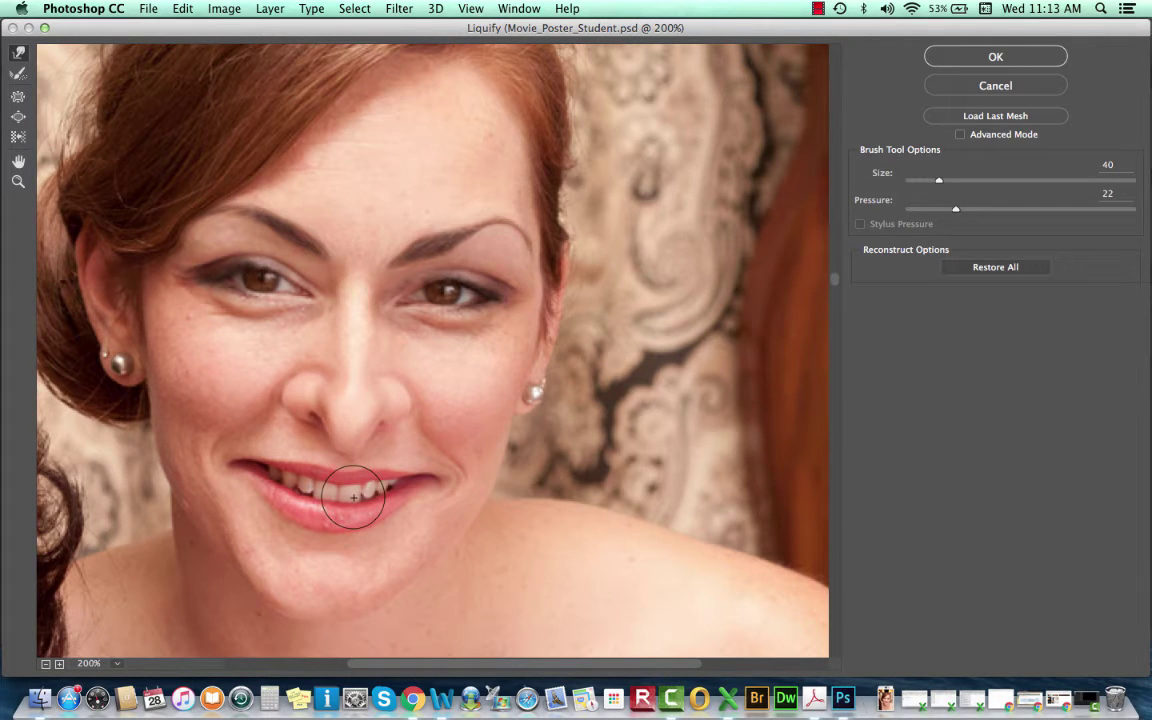
pyautogui.moveTo(354, 497); pyautogui.dragTo(353, 495)
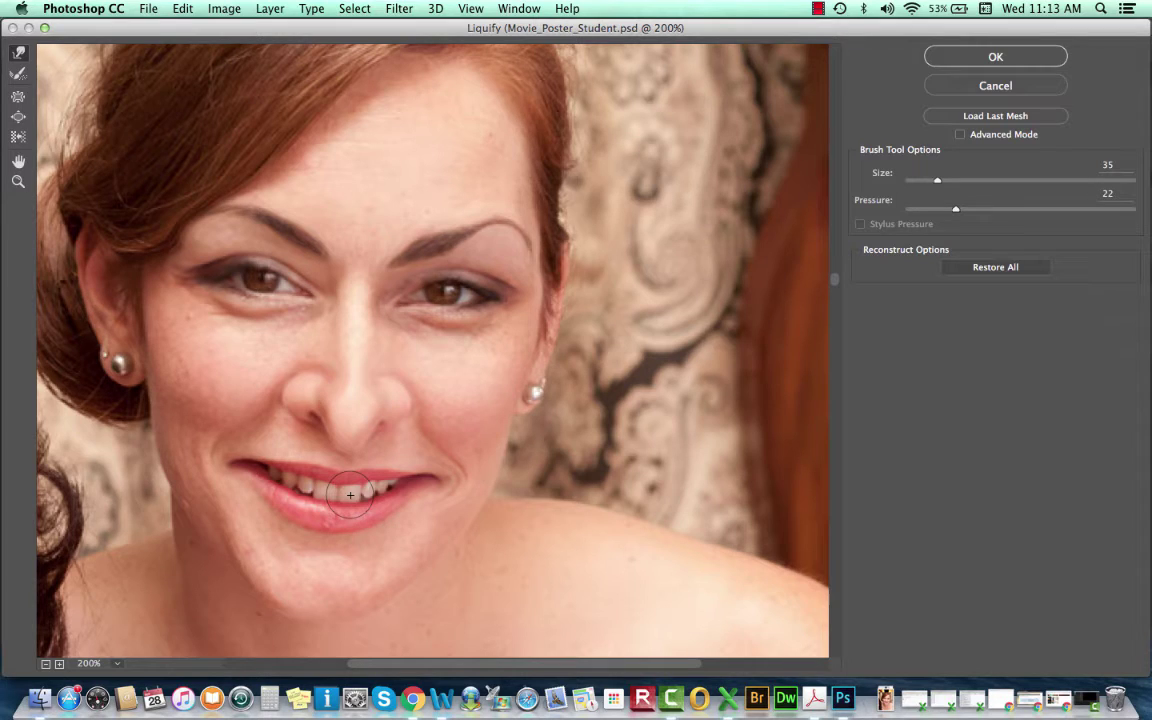
pyautogui.moveTo(346, 512); pyautogui.dragTo(344, 542)
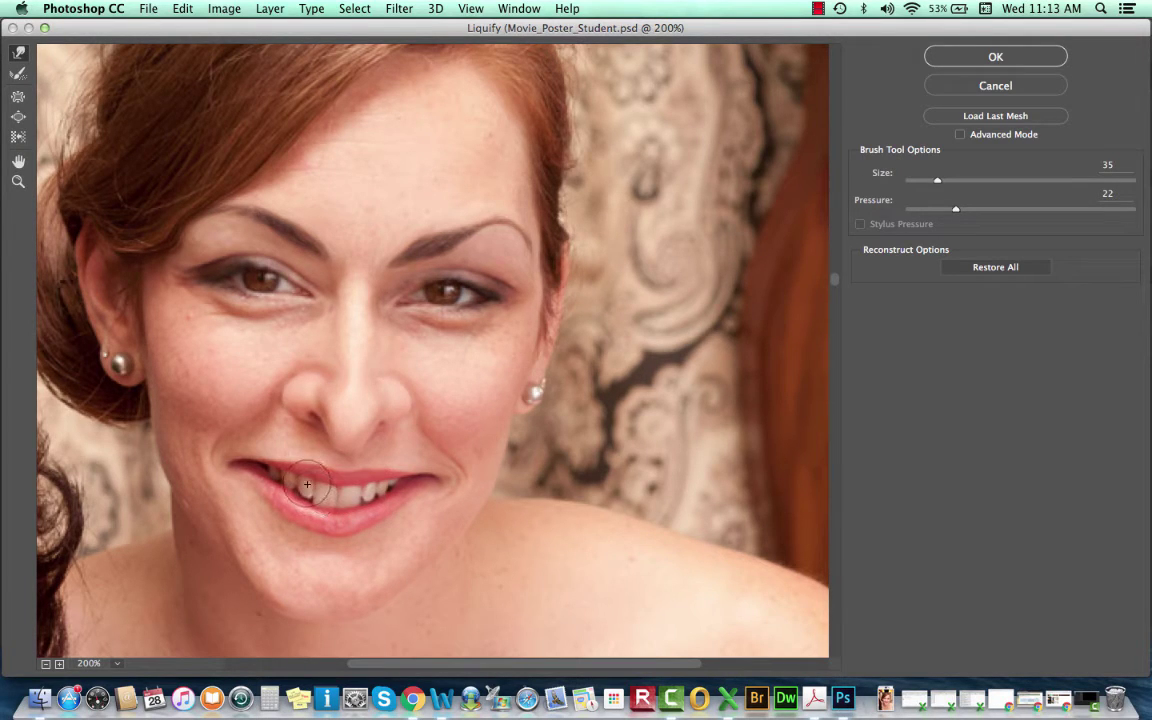
pyautogui.moveTo(286, 476); pyautogui.dragTo(282, 497)
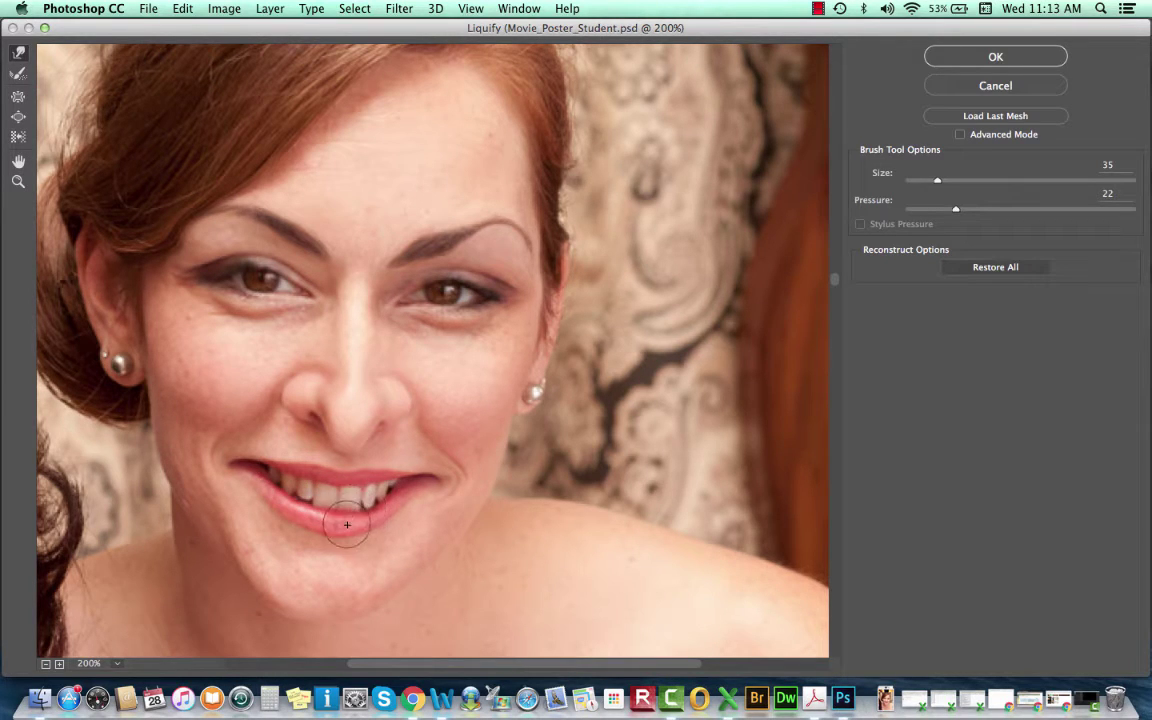
pyautogui.moveTo(307, 505)
pyautogui.mouseDown()
pyautogui.moveTo(282, 484)
pyautogui.moveTo(308, 501)
pyautogui.mouseUp()
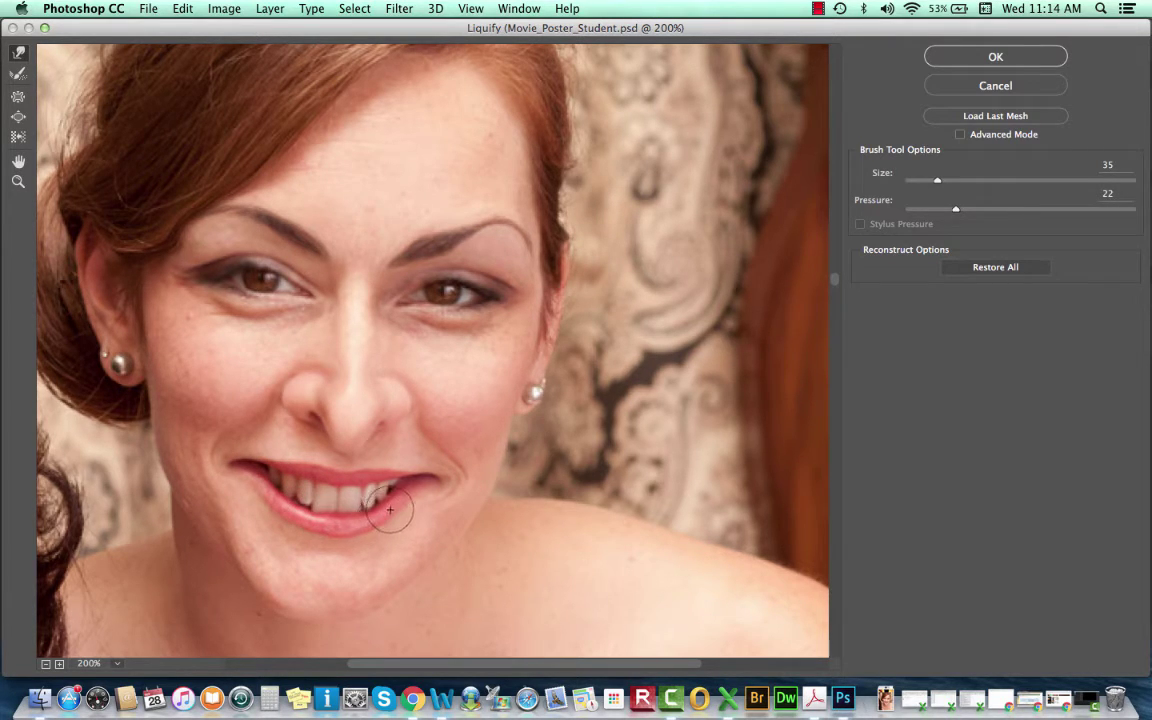
pyautogui.moveTo(396, 520)
pyautogui.mouseDown()
pyautogui.moveTo(371, 541)
pyautogui.moveTo(317, 529)
pyautogui.moveTo(313, 547)
pyautogui.moveTo(294, 519)
pyautogui.moveTo(293, 533)
pyautogui.moveTo(406, 520)
pyautogui.moveTo(406, 500)
pyautogui.moveTo(351, 525)
pyautogui.moveTo(319, 519)
pyautogui.moveTo(321, 530)
pyautogui.moveTo(349, 537)
pyautogui.moveTo(338, 499)
pyautogui.moveTo(350, 499)
pyautogui.moveTo(331, 521)
pyautogui.moveTo(367, 497)
pyautogui.moveTo(349, 549)
pyautogui.moveTo(312, 530)
pyautogui.moveTo(309, 541)
pyautogui.moveTo(401, 504)
pyautogui.moveTo(361, 530)
pyautogui.moveTo(393, 461)
pyautogui.moveTo(379, 504)
pyautogui.moveTo(333, 460)
pyautogui.moveTo(355, 505)
pyautogui.mouseUp()
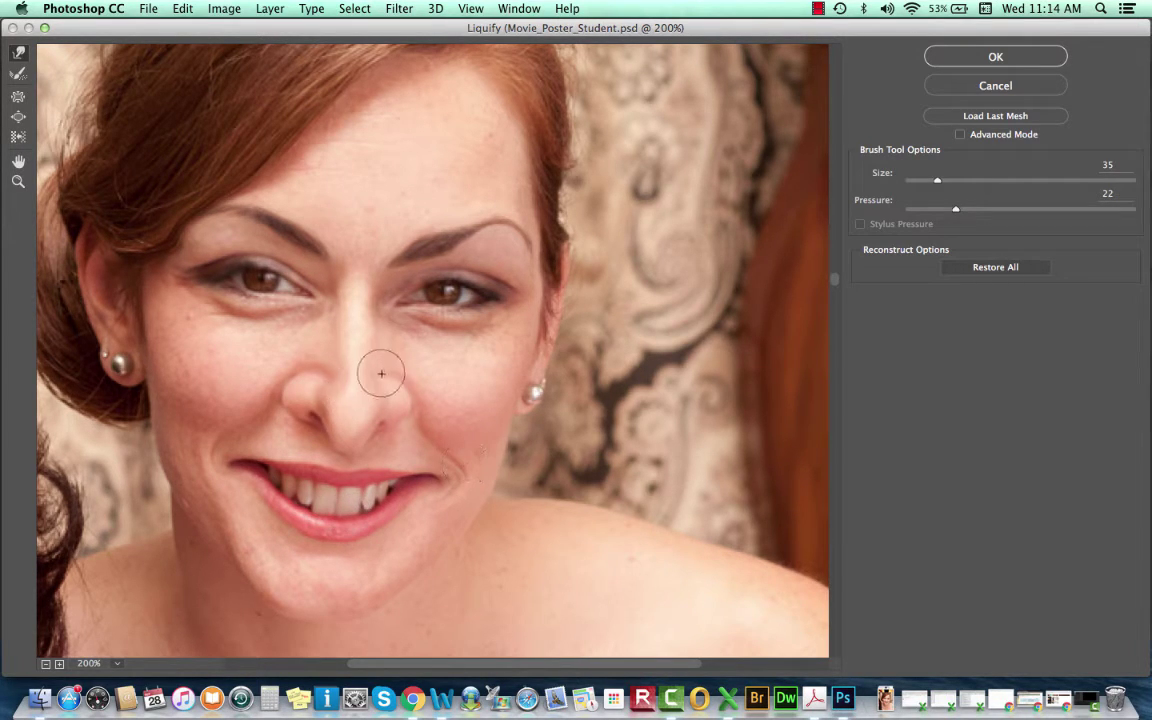
# Pull the skin beside the nose bridge slightly downward and apply the Liquify distortion to the face layer.
pyautogui.moveTo(331, 289)
pyautogui.mouseDown()
pyautogui.moveTo(383, 302)
pyautogui.moveTo(328, 310)
pyautogui.mouseUp()
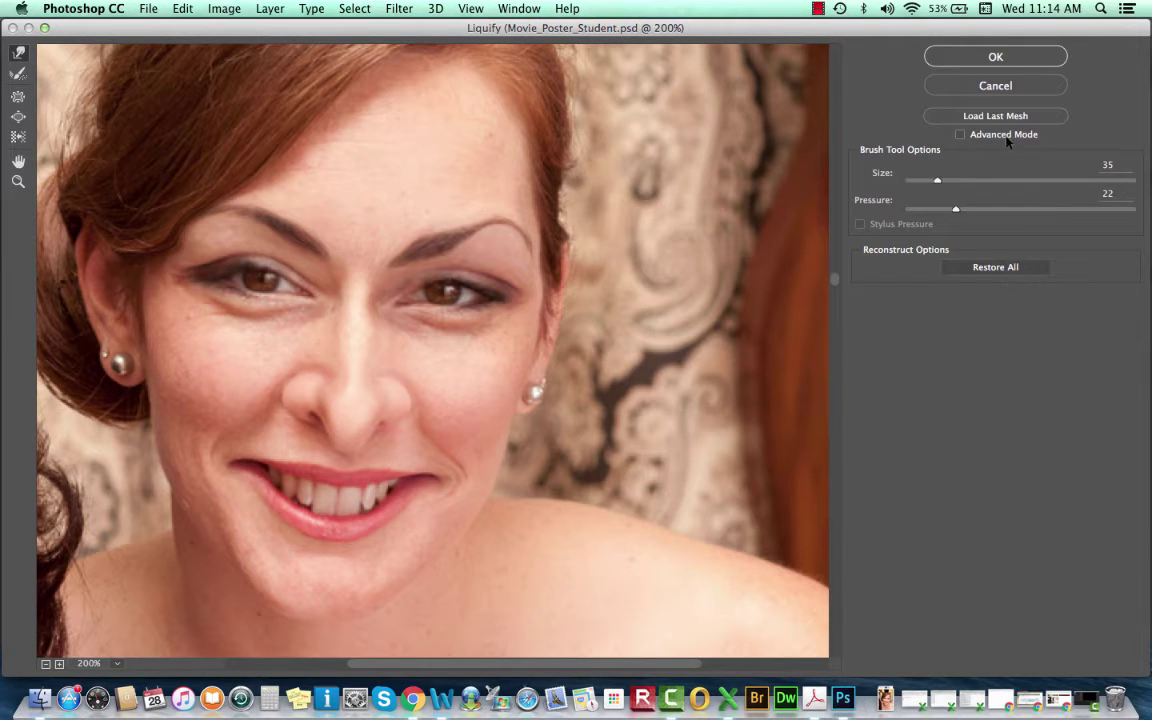
pyautogui.click(1003, 58)
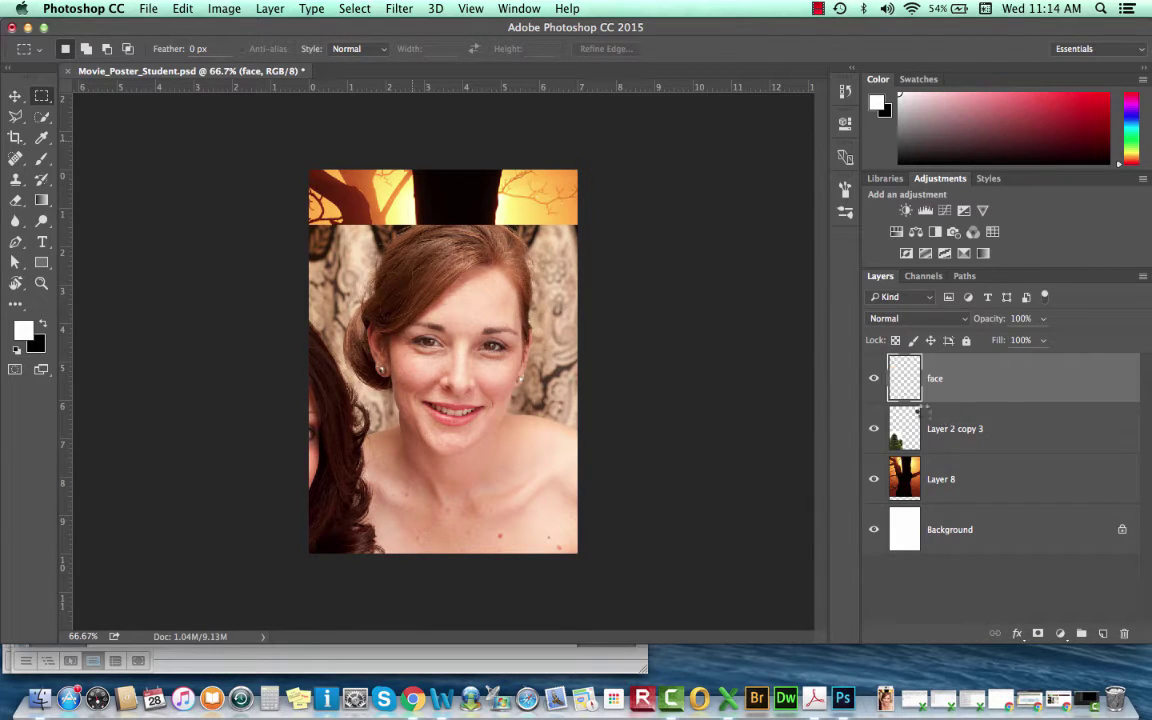
pyautogui.press('super+z')
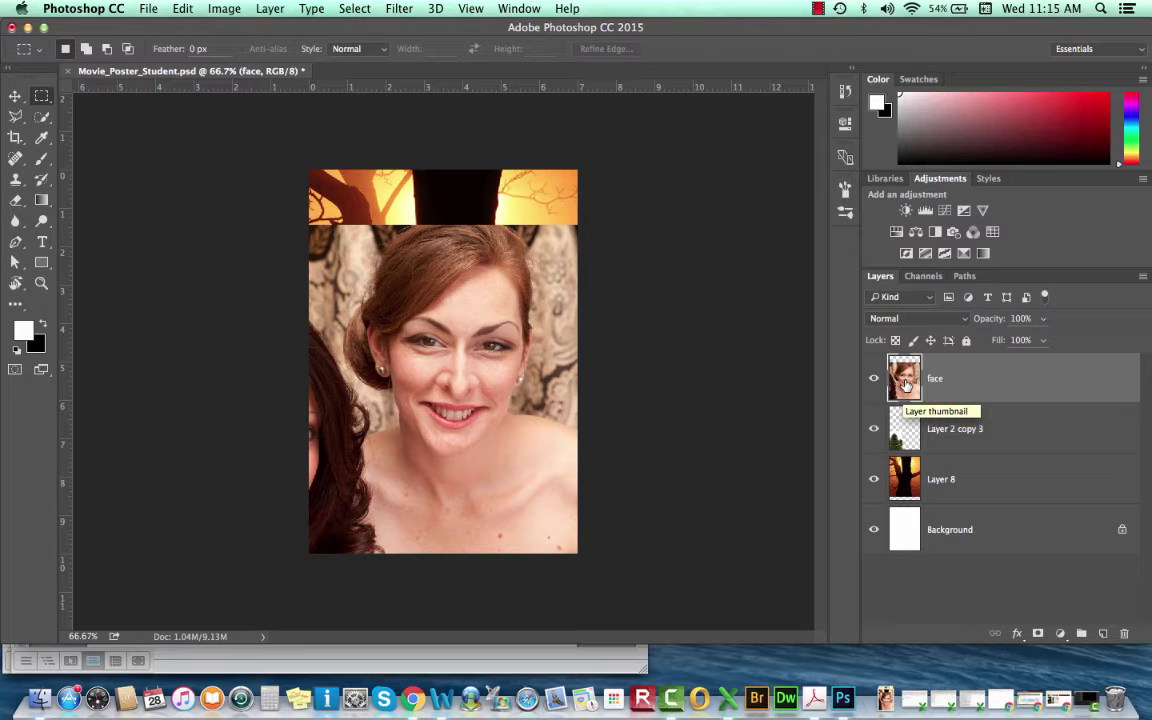
# Enlarge the view to 100% and invert the colours of the face layer.
pyautogui.press('z')
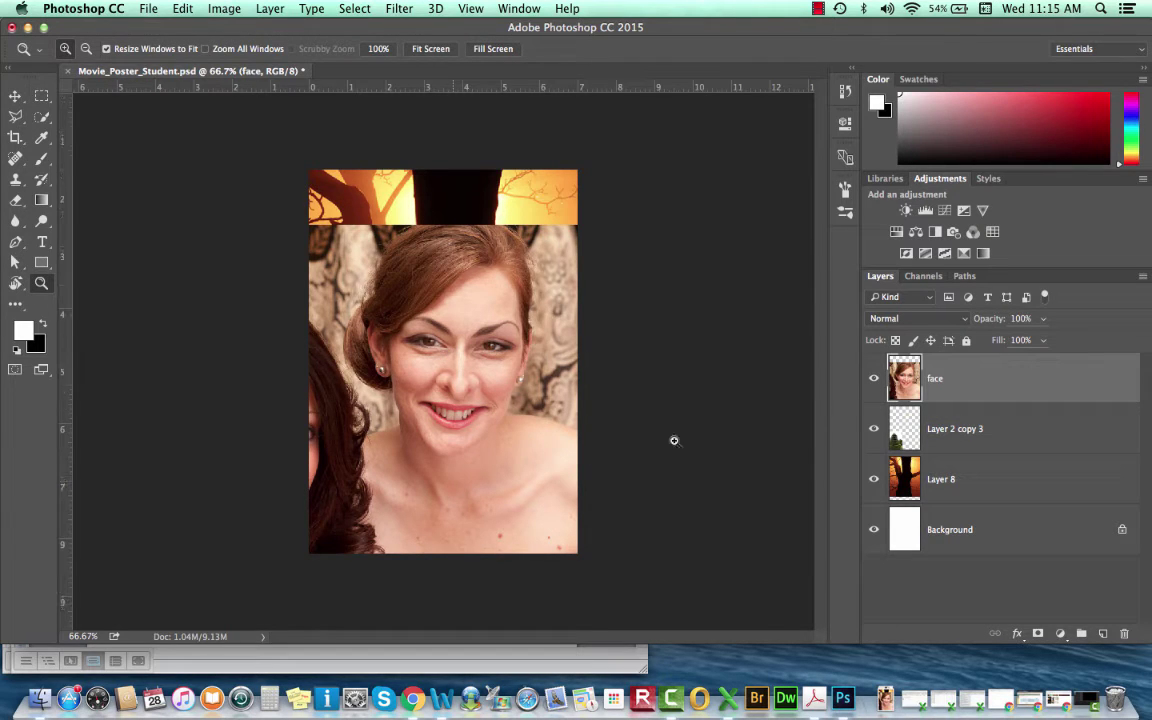
pyautogui.click(697, 411)
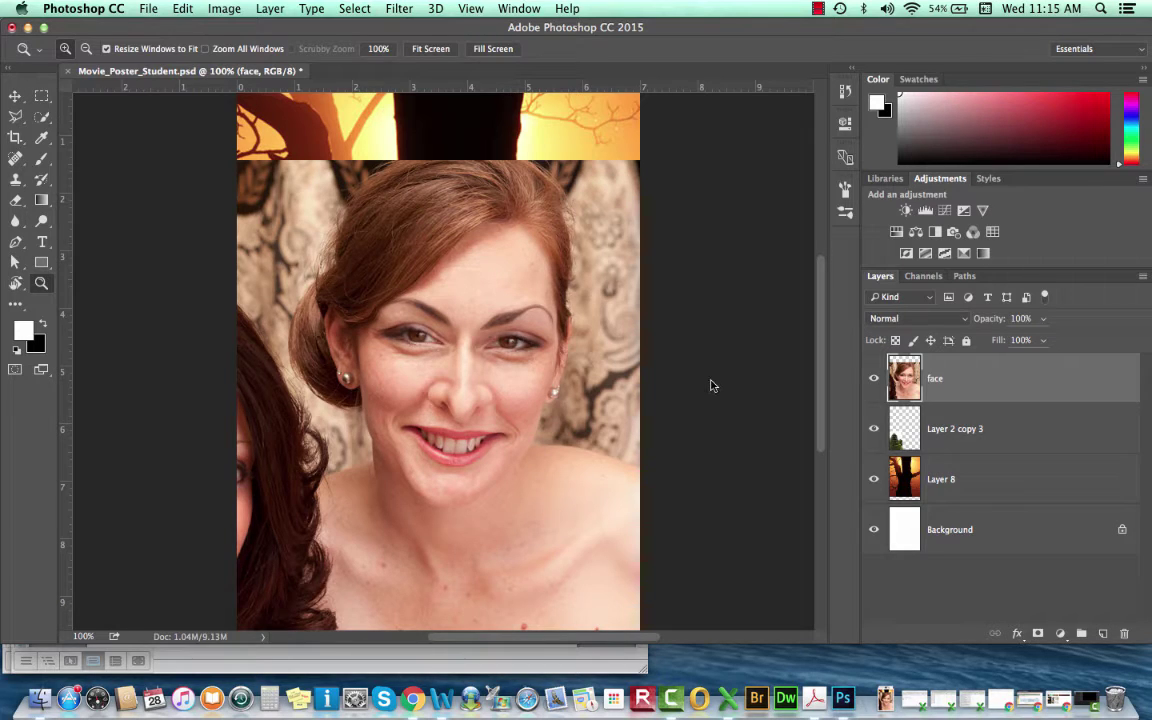
pyautogui.press('super+i')
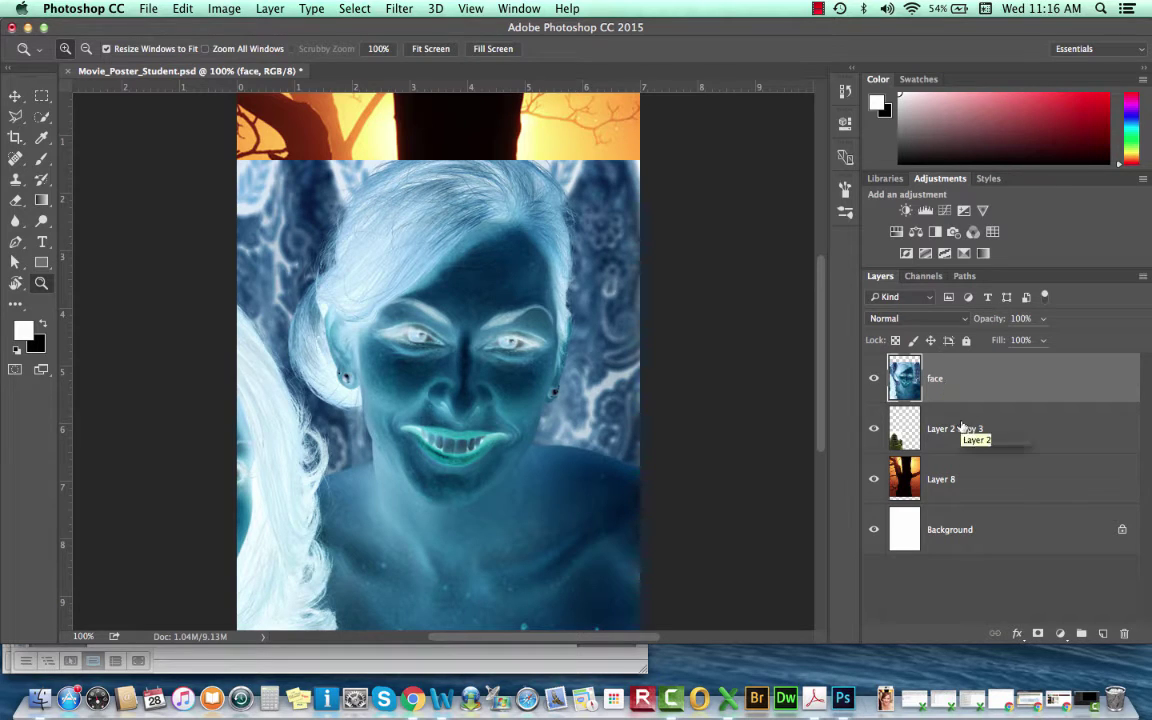
# Outline the face from the hairline down to the neck with the Polygonal Lasso and mask the face layer to that selection.
pyautogui.click(15, 116)
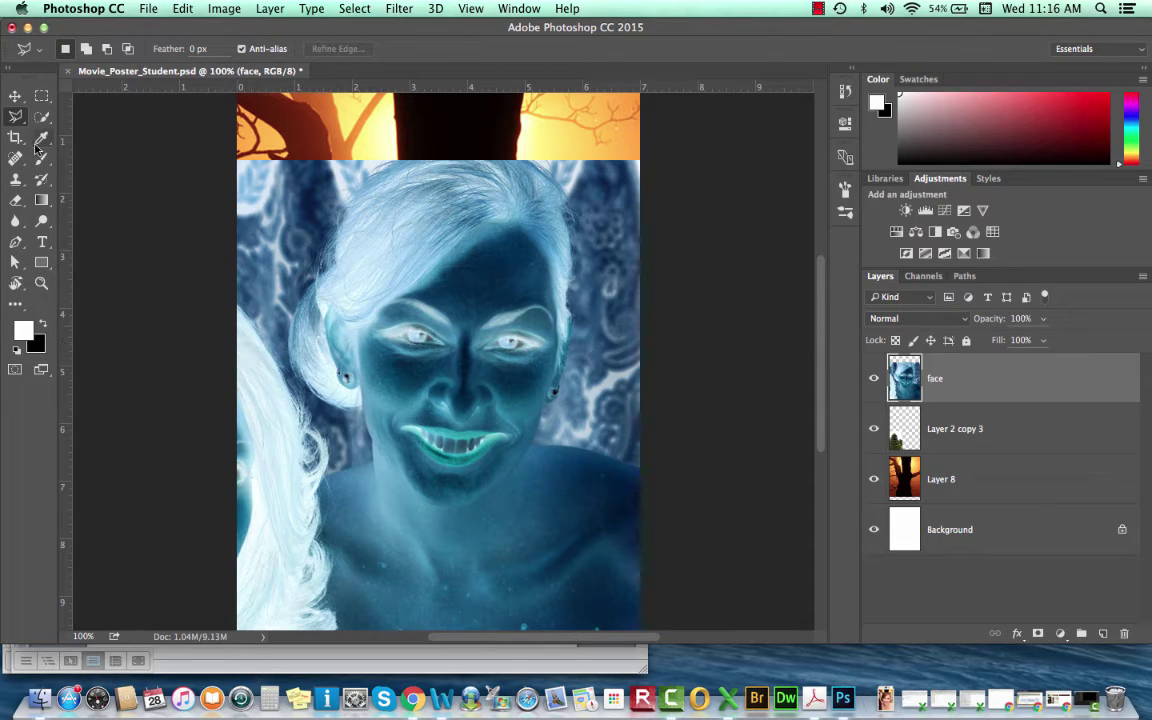
pyautogui.click(16, 118)
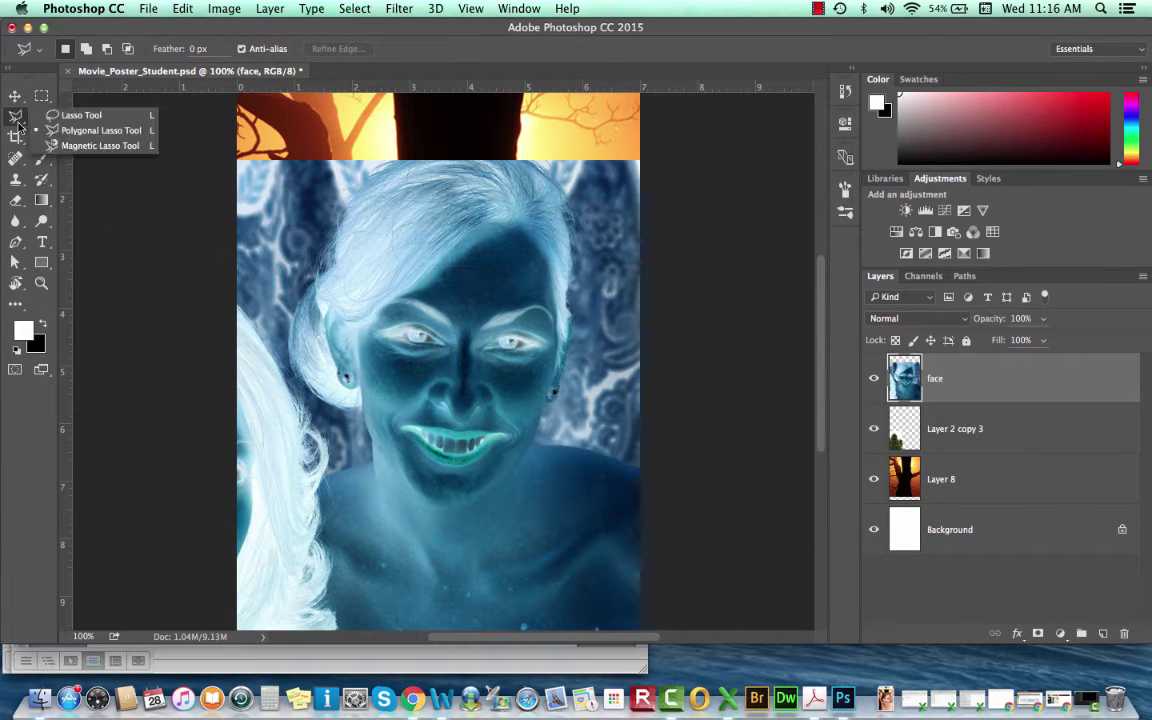
pyautogui.click(100, 130)
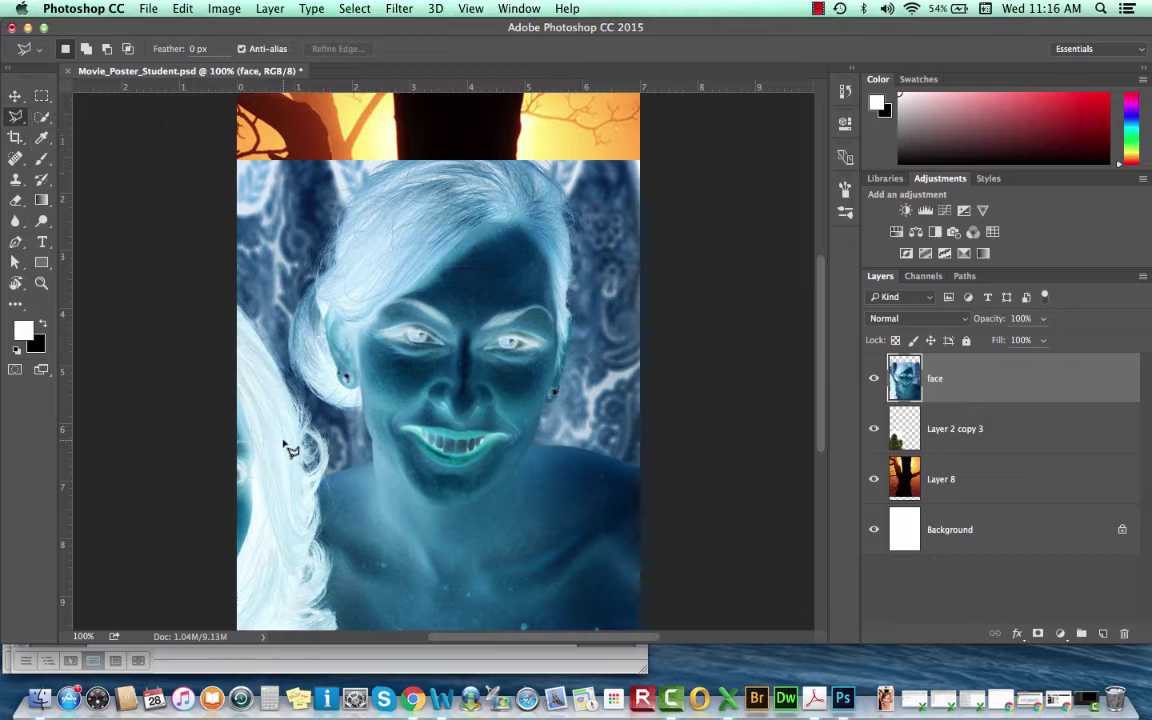
pyautogui.click(372, 471)
pyautogui.click(358, 413)
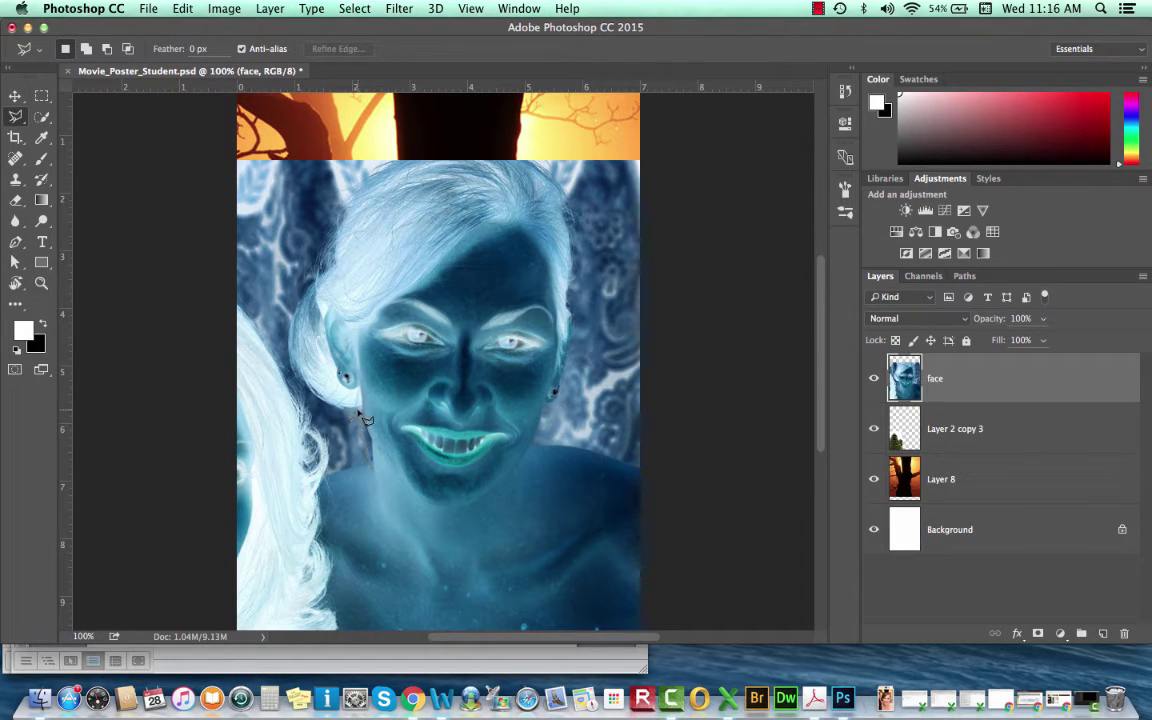
pyautogui.click(358, 325)
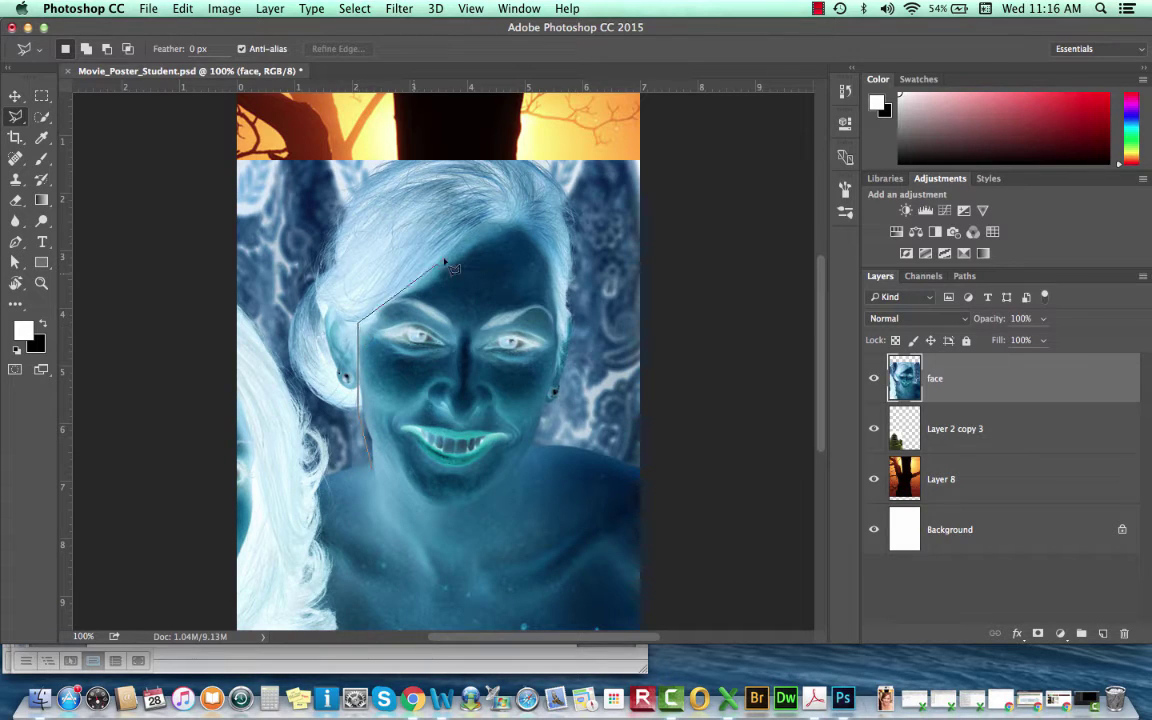
pyautogui.click(527, 237)
pyautogui.click(559, 291)
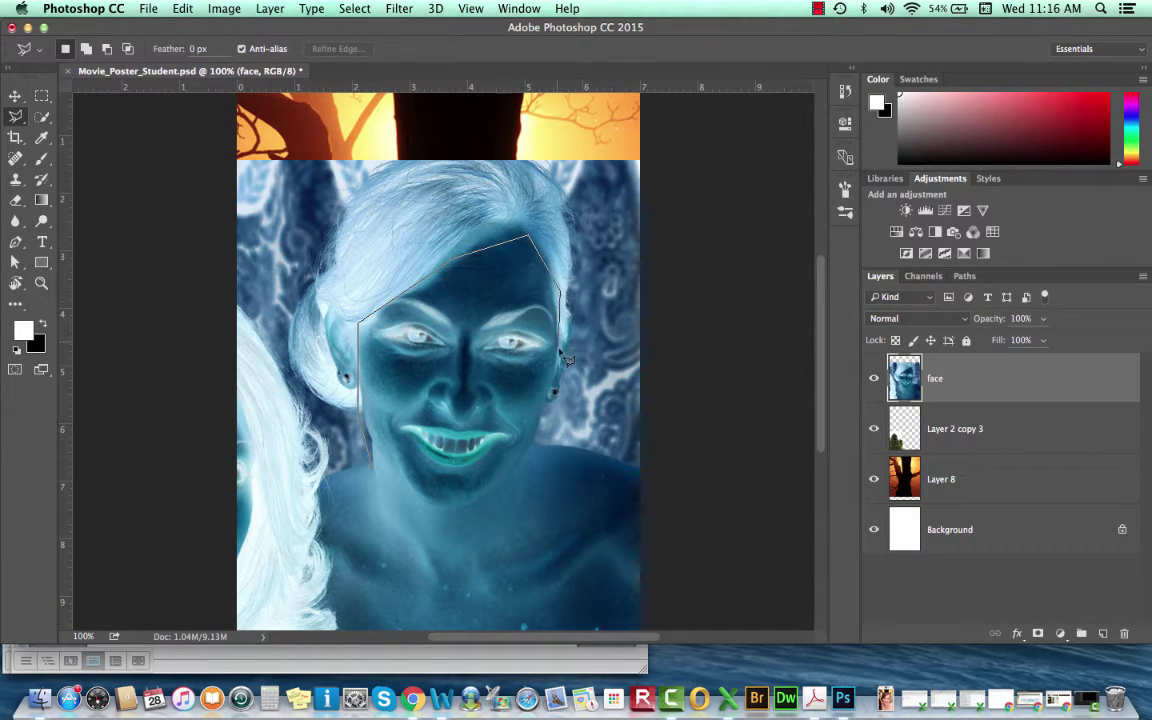
pyautogui.click(555, 390)
pyautogui.click(542, 437)
pyautogui.click(557, 476)
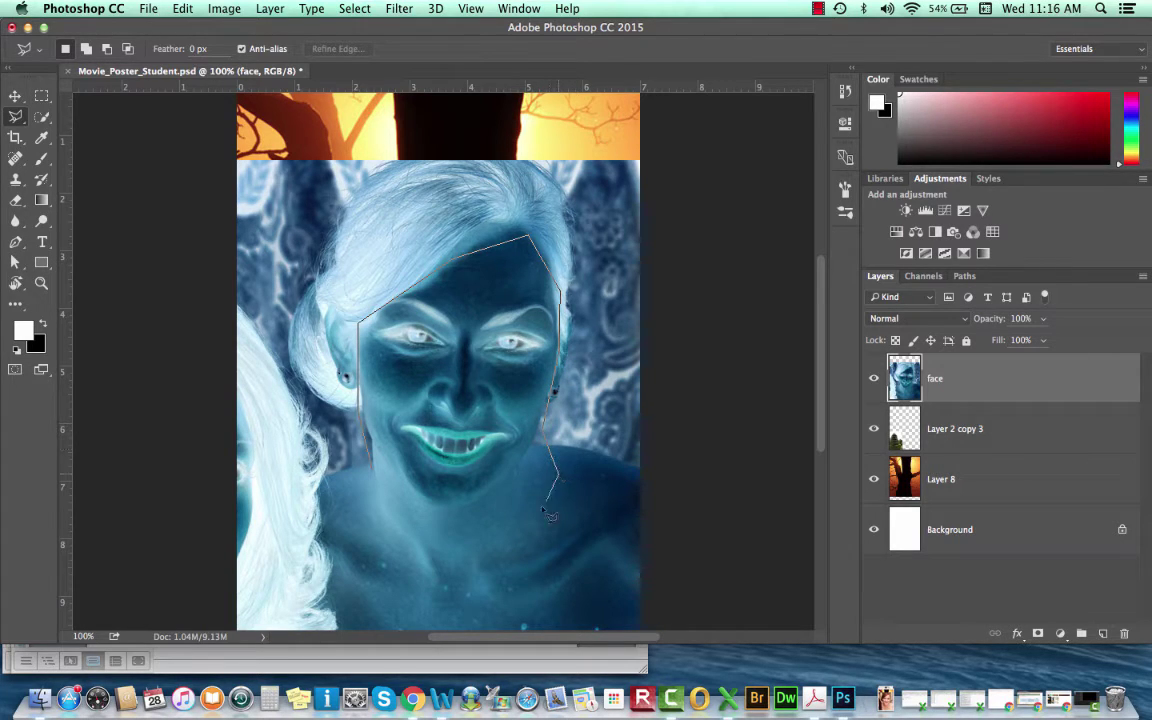
pyautogui.click(466, 553)
pyautogui.click(367, 506)
pyautogui.click(375, 478)
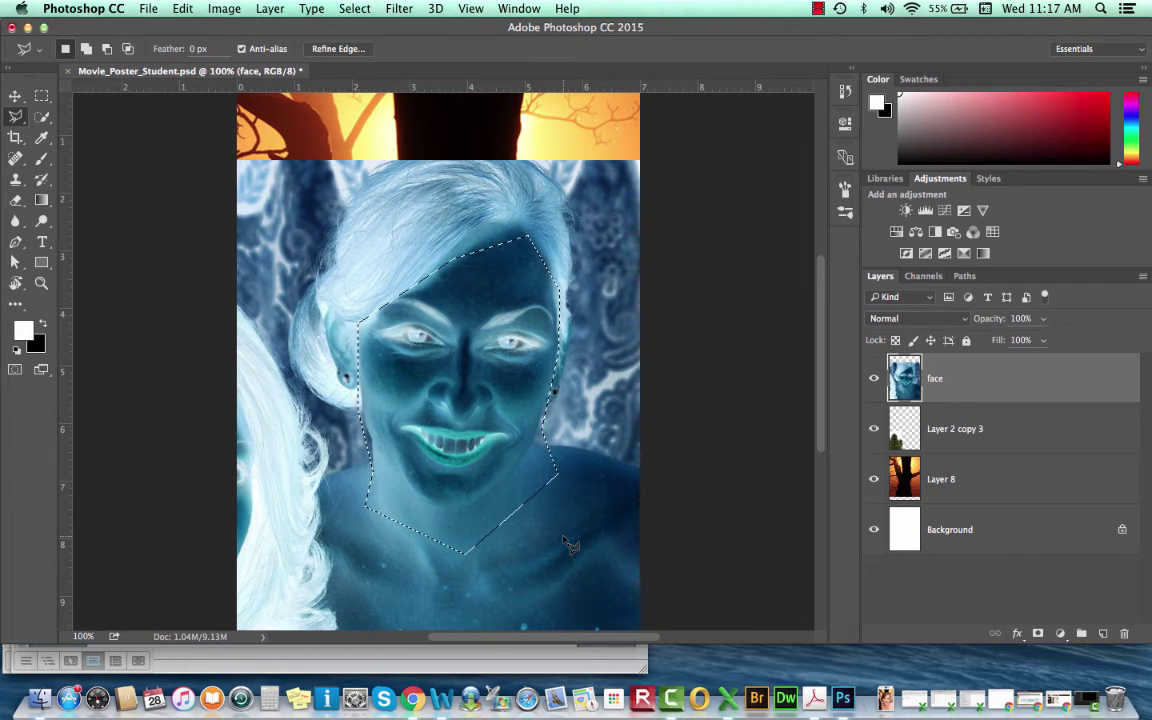
pyautogui.click(1038, 634)
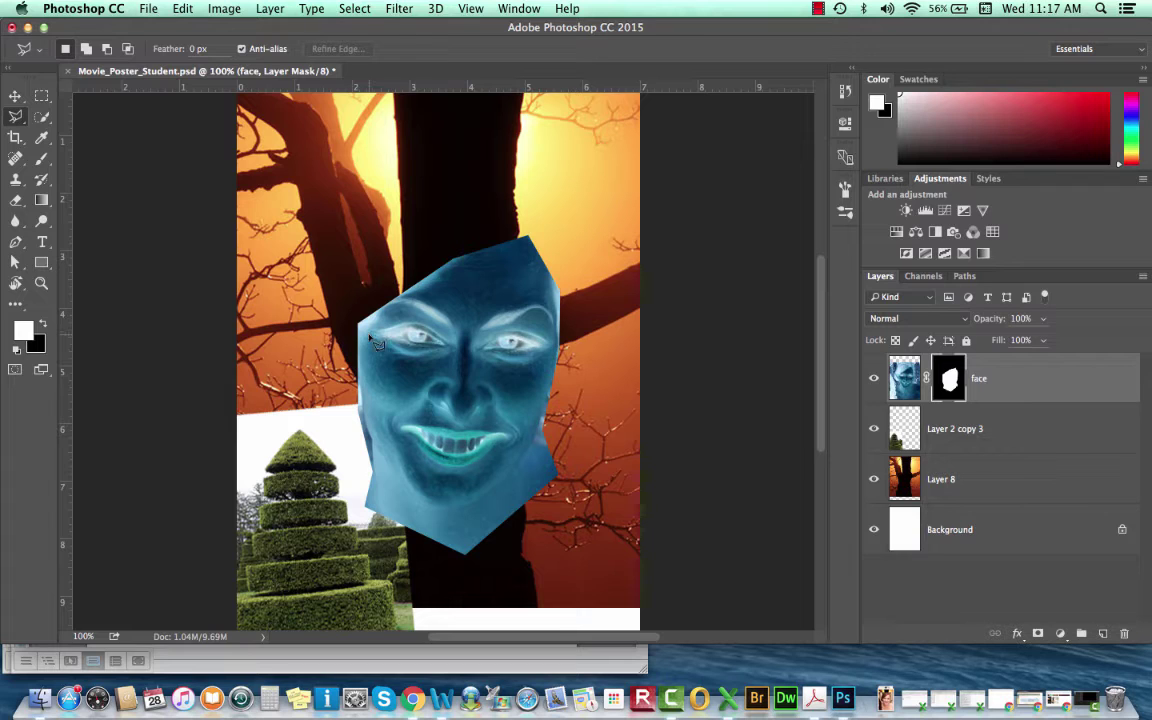
# Paint black on the face layer's mask with a soft 125 px brush around the face's outline to fade its hard edges.
pyautogui.press('b')
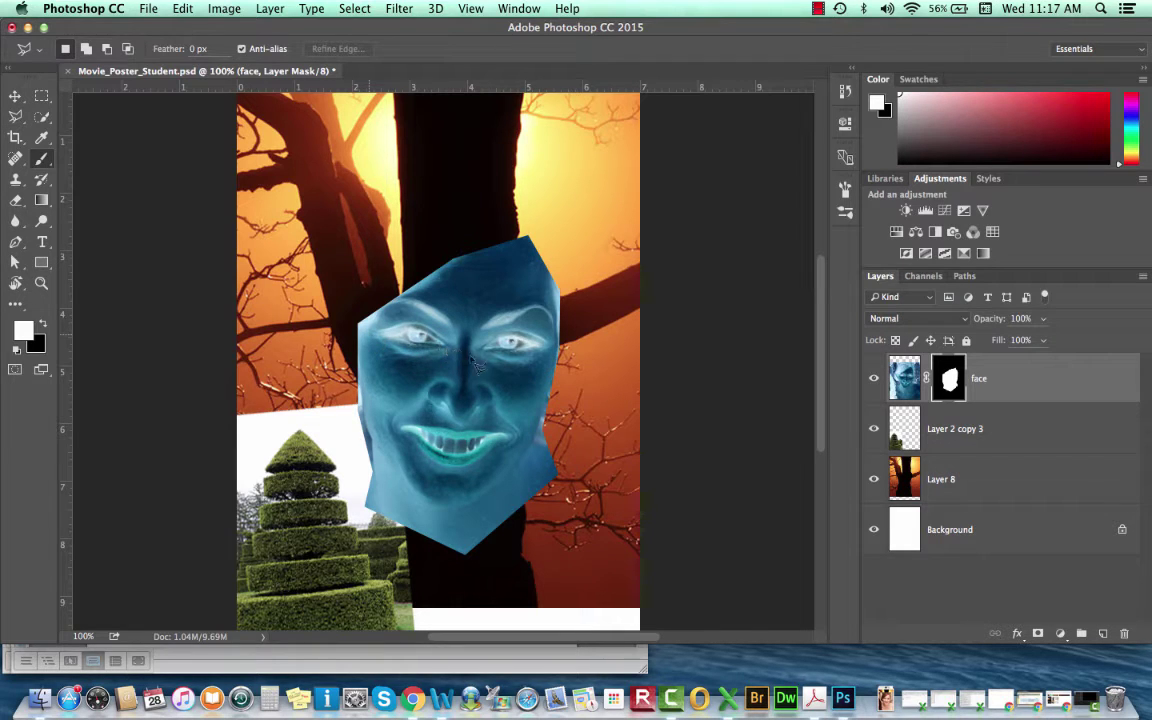
pyautogui.press('[')
pyautogui.press('[')
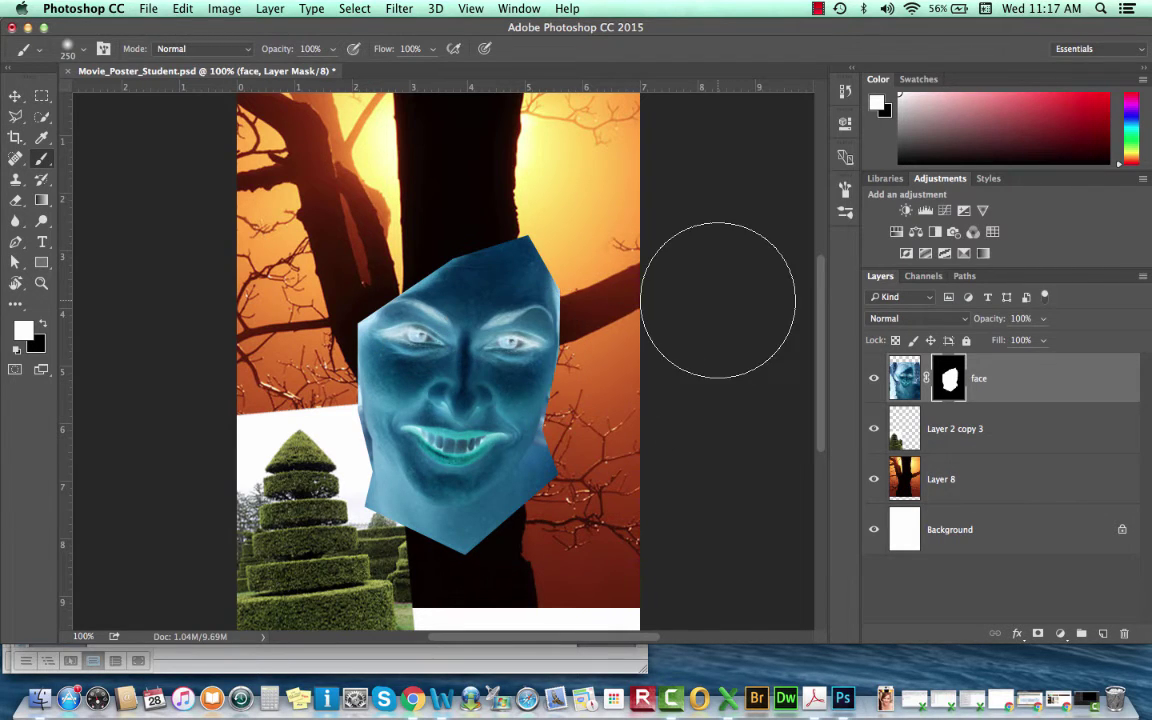
pyautogui.press('[')
pyautogui.press('[')
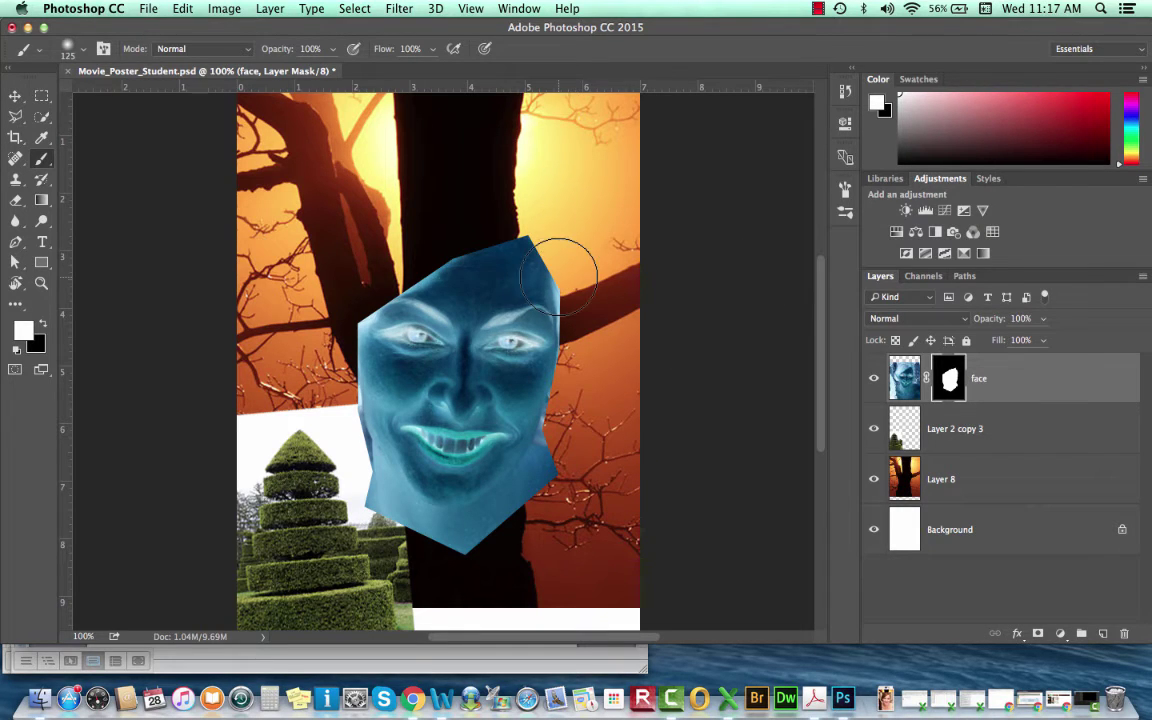
pyautogui.press('x')
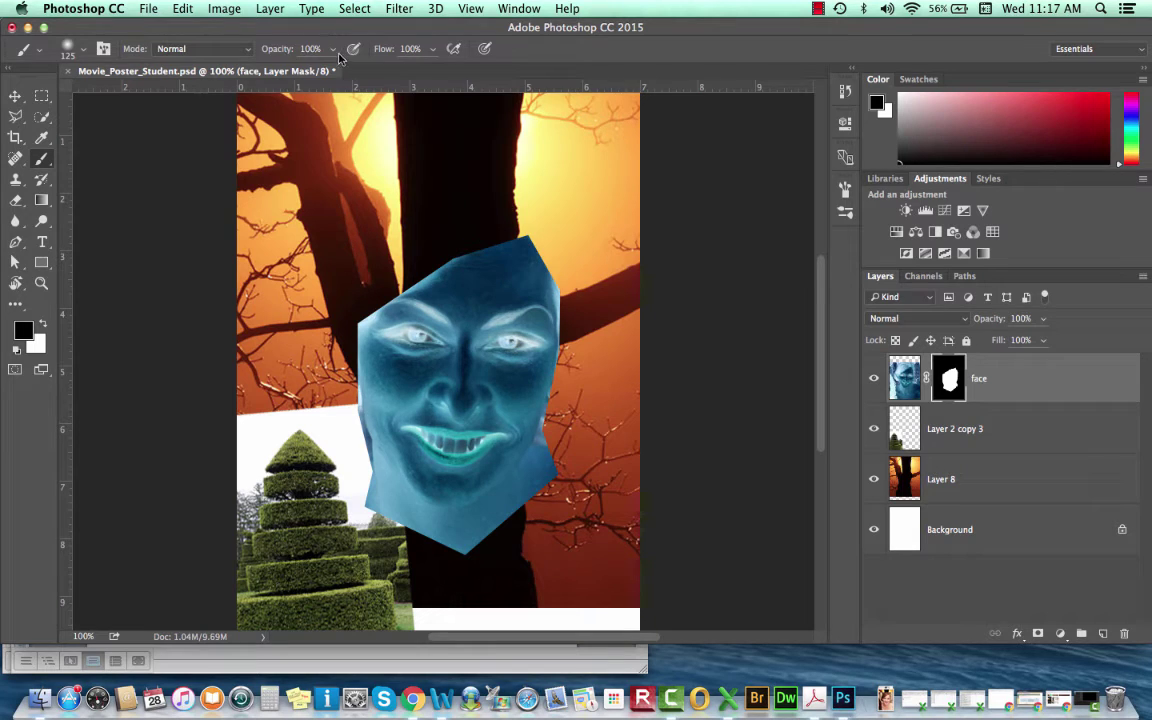
pyautogui.moveTo(527, 226)
pyautogui.mouseDown()
pyautogui.moveTo(535, 244)
pyautogui.moveTo(350, 252)
pyautogui.moveTo(348, 300)
pyautogui.moveTo(320, 322)
pyautogui.moveTo(312, 385)
pyautogui.moveTo(347, 450)
pyautogui.moveTo(364, 528)
pyautogui.moveTo(360, 501)
pyautogui.moveTo(309, 476)
pyautogui.moveTo(442, 553)
pyautogui.moveTo(505, 569)
pyautogui.moveTo(566, 476)
pyautogui.moveTo(560, 404)
pyautogui.moveTo(566, 462)
pyautogui.moveTo(560, 303)
pyautogui.moveTo(493, 222)
pyautogui.mouseUp()
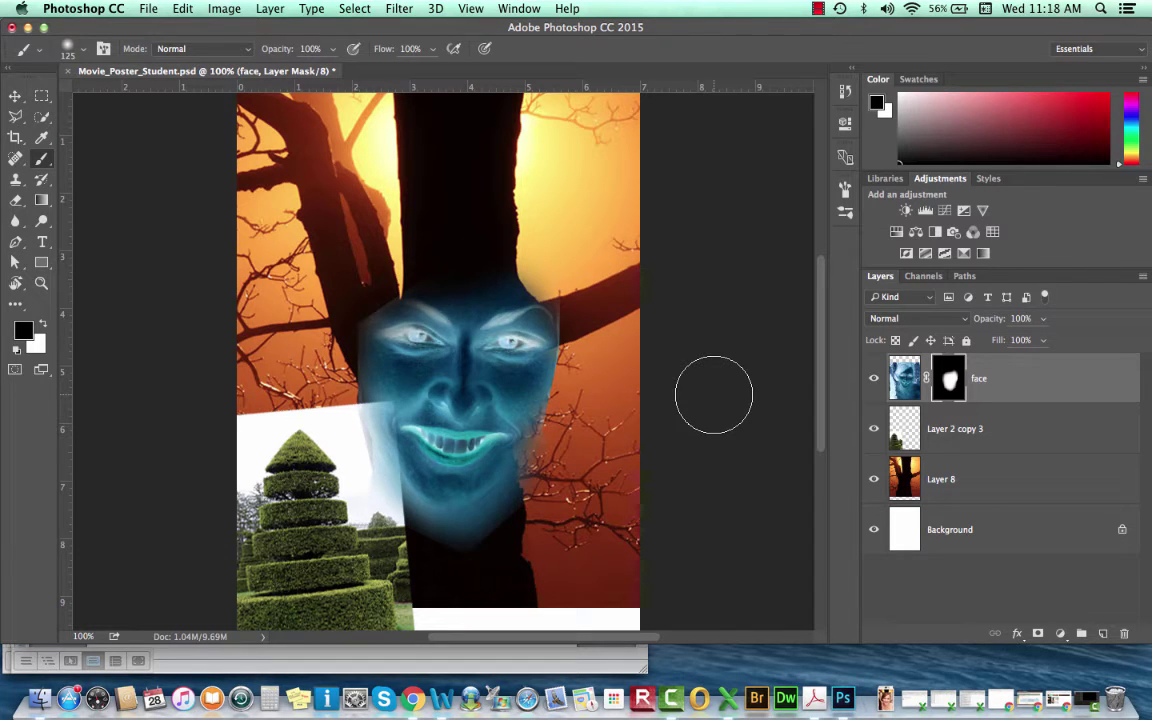
# Hide Layer 2 copy 3 and, in the face layer's blending options, lower the Underlying Layer white limit to 91.
pyautogui.click(873, 430)
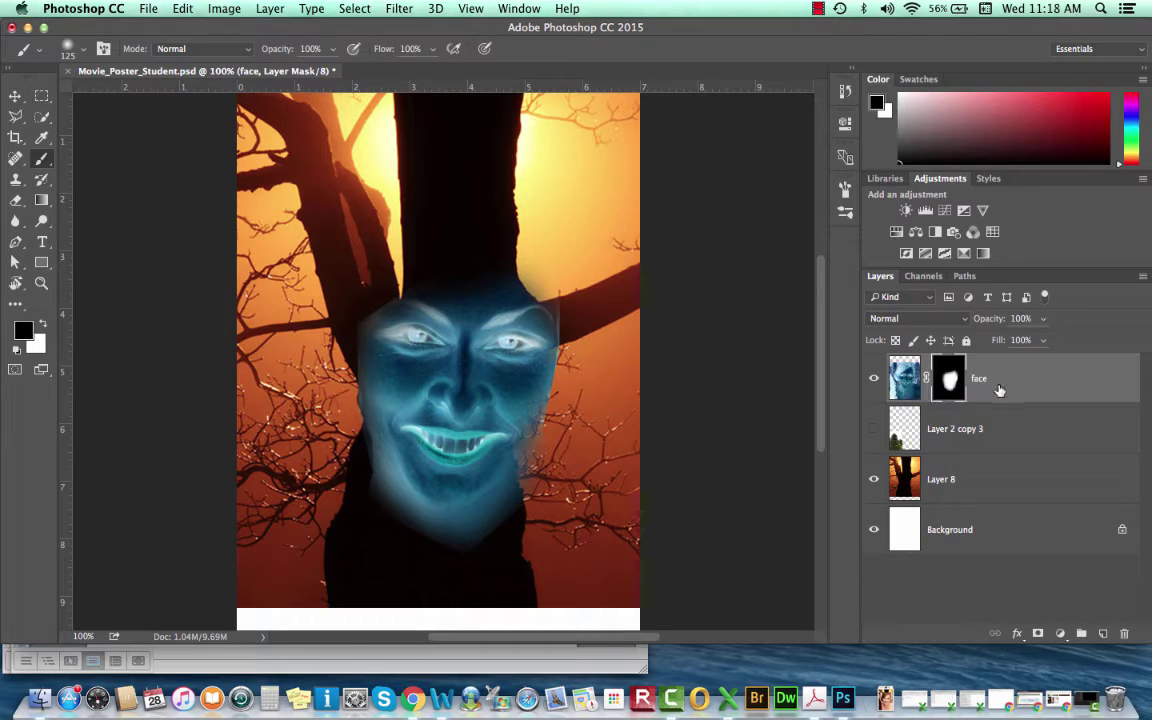
pyautogui.click(898, 386)
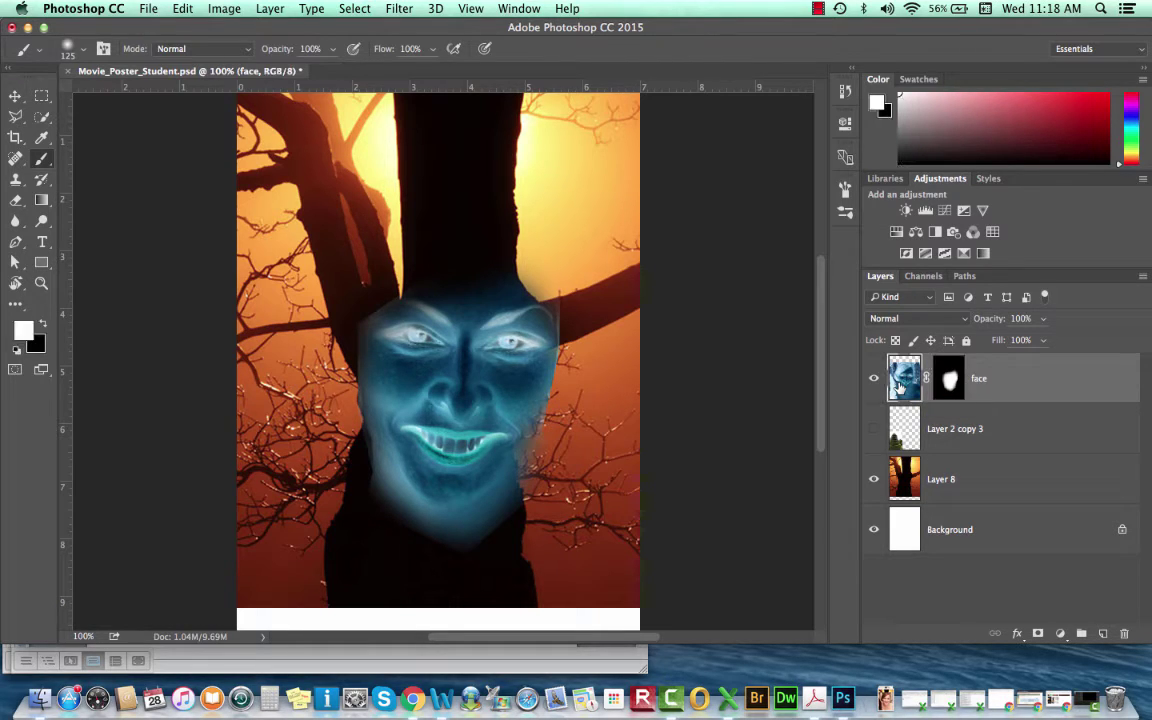
pyautogui.press('h')
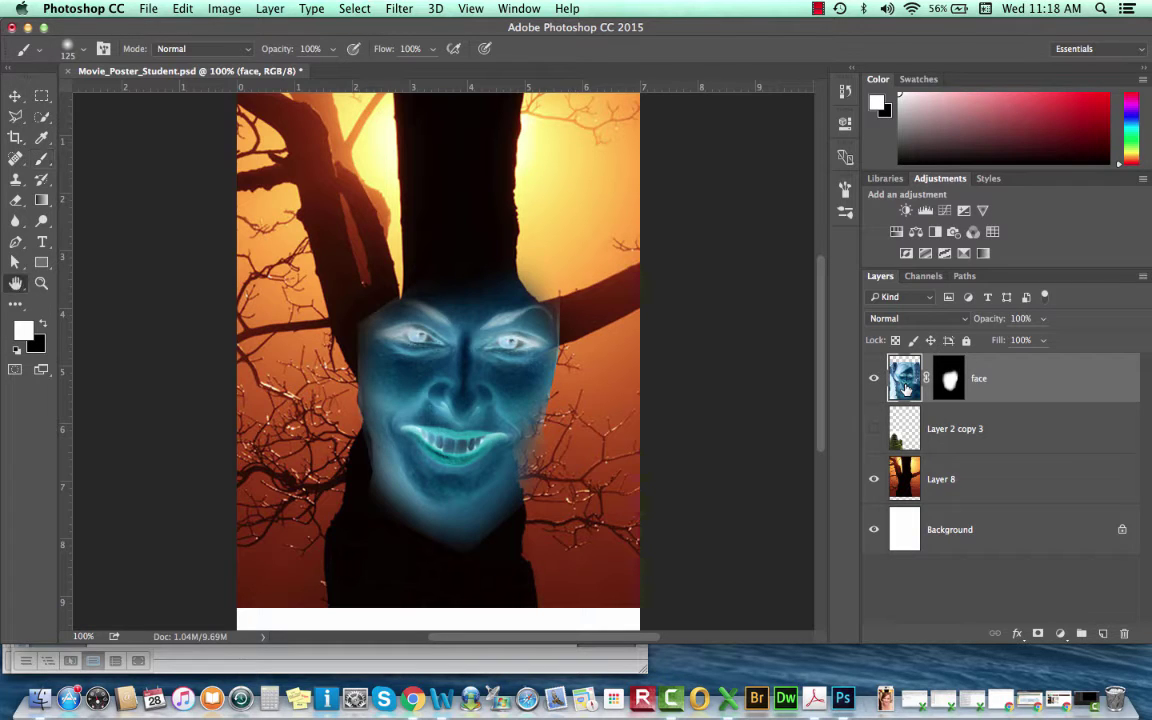
pyautogui.doubleClick(905, 388)
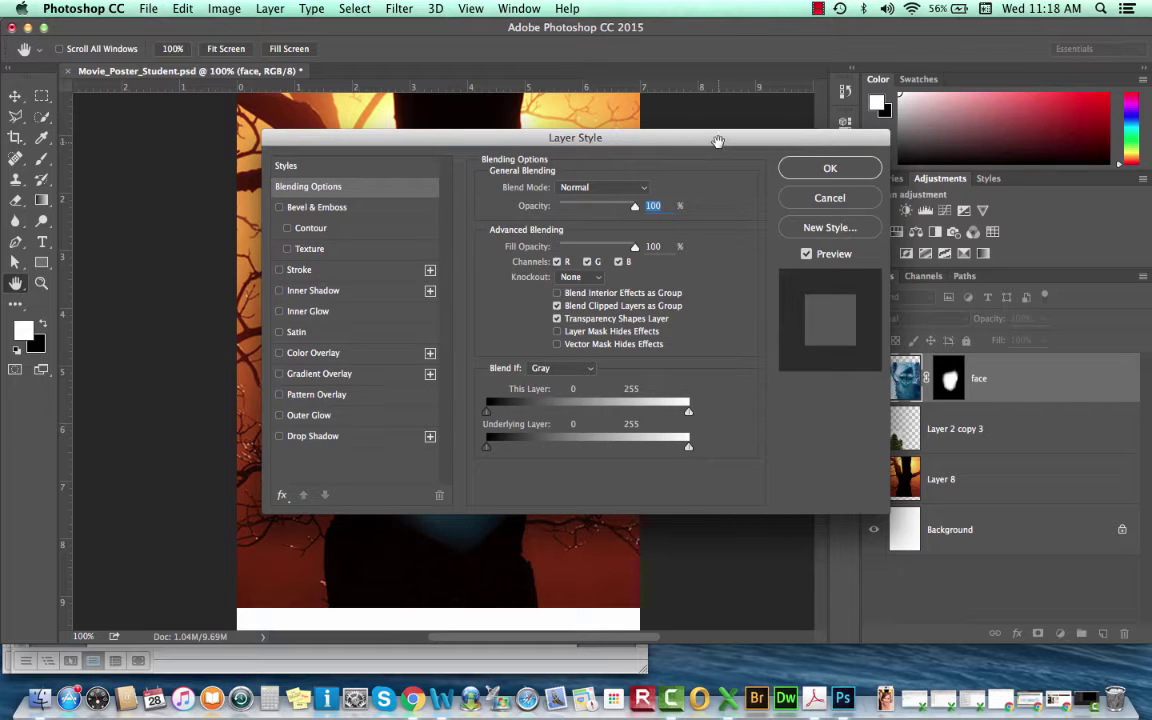
pyautogui.moveTo(718, 143); pyautogui.dragTo(1015, 101)
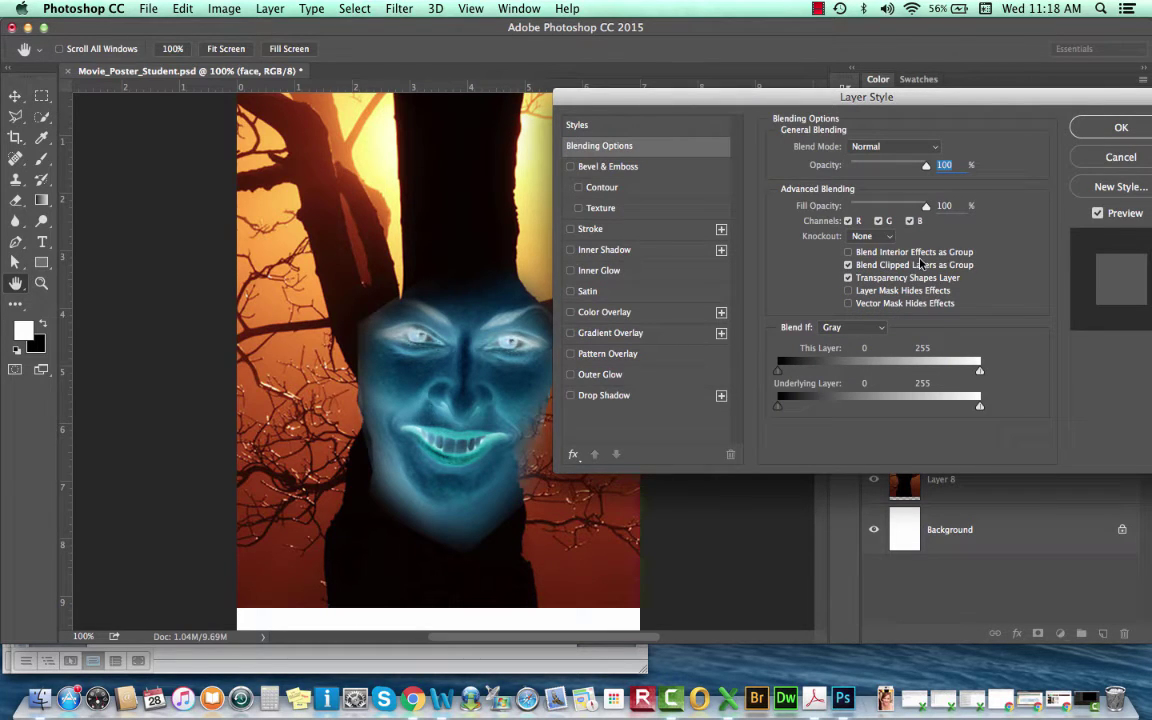
pyautogui.moveTo(913, 104); pyautogui.dragTo(881, 67)
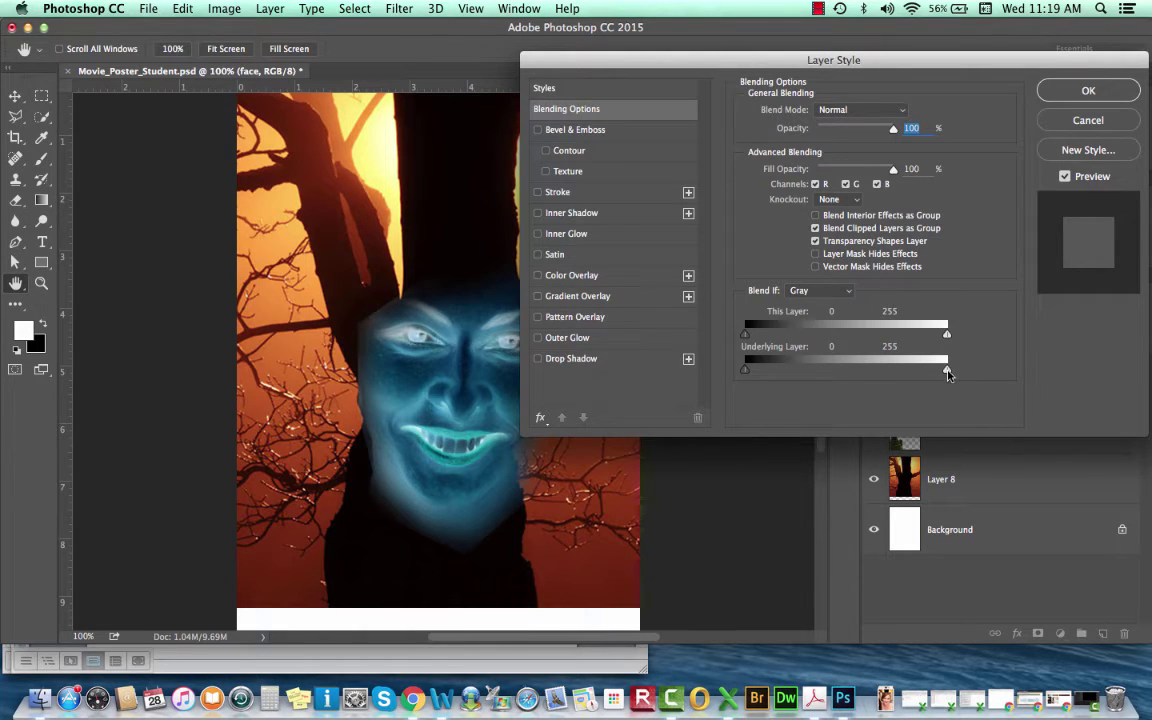
pyautogui.moveTo(947, 371); pyautogui.dragTo(817, 378)
pyautogui.moveTo(764, 60); pyautogui.dragTo(878, 69)
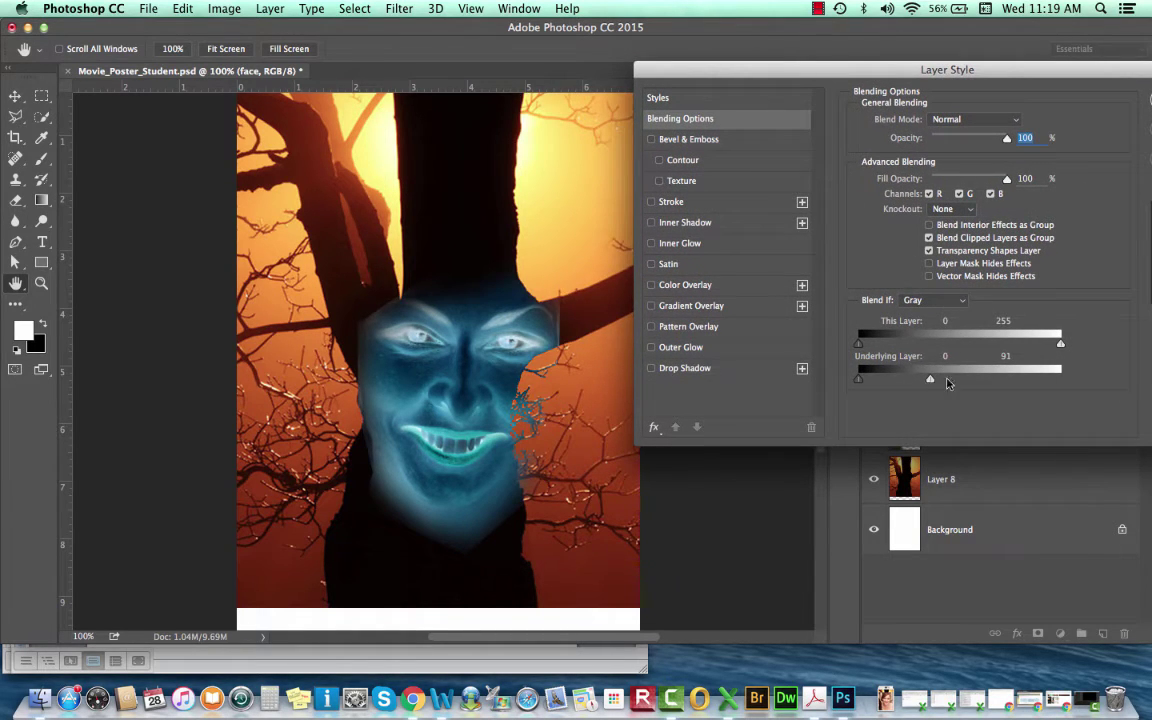
# Split the face layer's Underlying Layer white limit to 66 / 79 and apply the blending options.
pyautogui.moveTo(935, 381); pyautogui.dragTo(920, 405)
pyautogui.moveTo(920, 382)
pyautogui.mouseDown()
pyautogui.moveTo(1005, 378)
pyautogui.moveTo(922, 397)
pyautogui.mouseUp()
pyautogui.moveTo(920, 382)
pyautogui.mouseDown()
pyautogui.moveTo(905, 380)
pyautogui.moveTo(912, 387)
pyautogui.mouseUp()
pyautogui.moveTo(910, 384); pyautogui.dragTo(911, 388)
pyautogui.moveTo(985, 81); pyautogui.dragTo(930, 89)
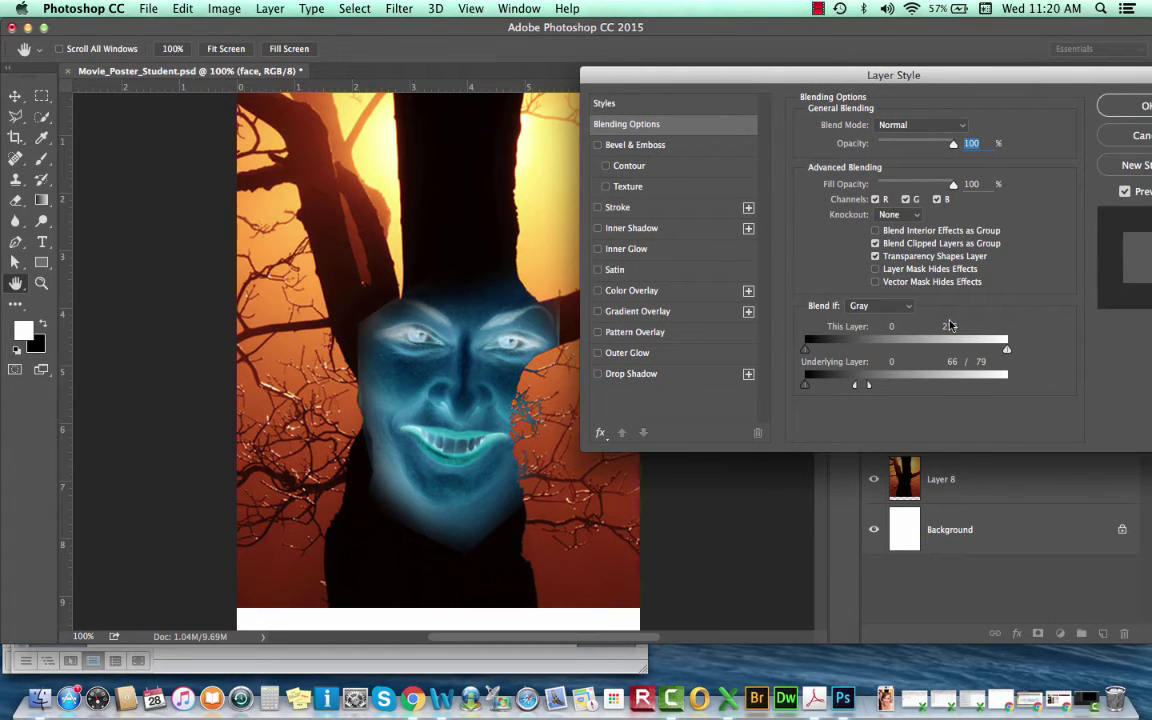
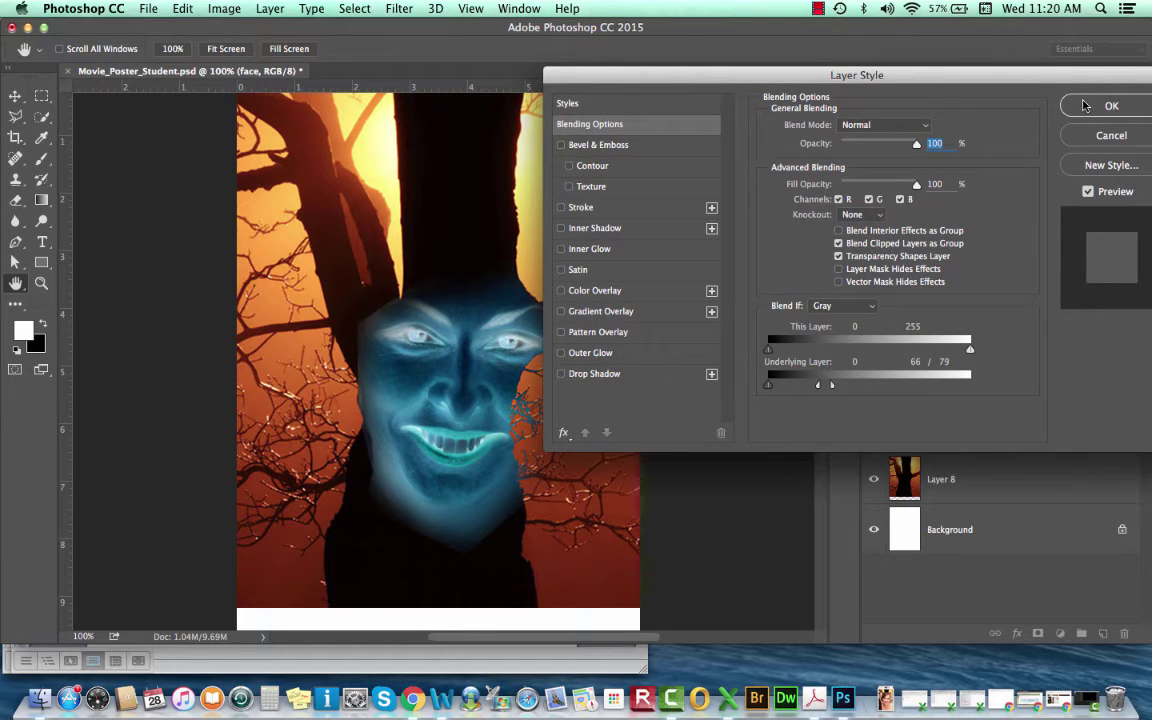
pyautogui.click(1088, 106)
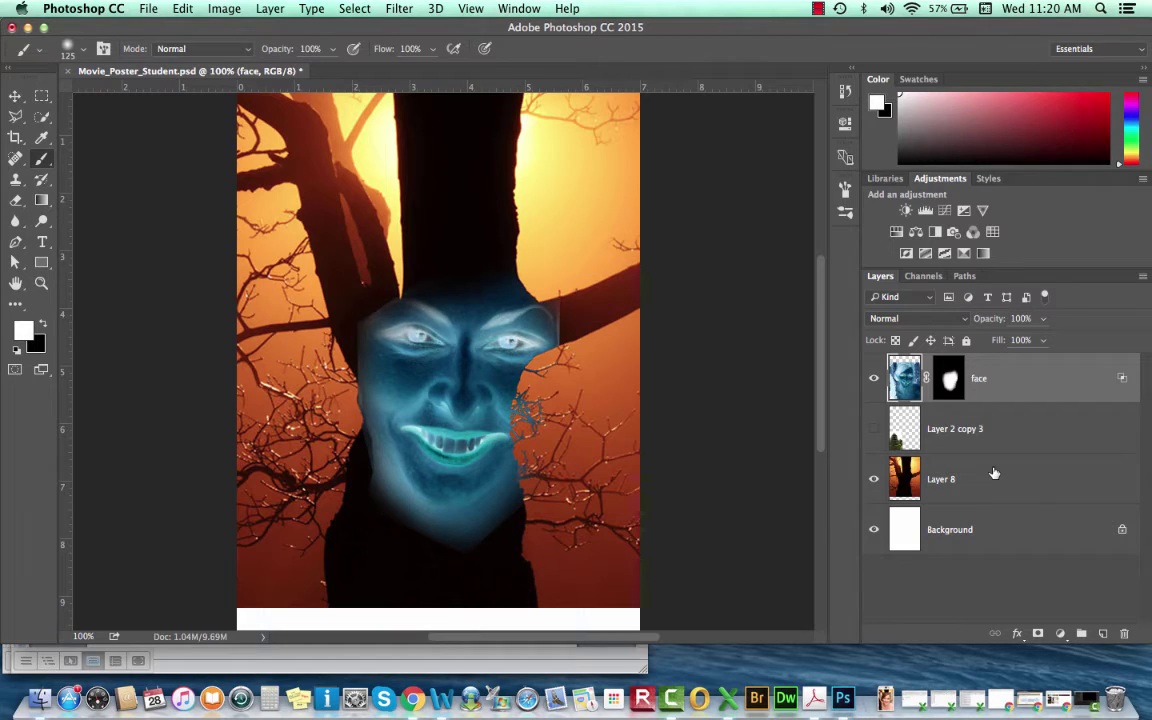
# Show Layer 2 copy 3 again, move it above the face layer and rename it "topiary".
pyautogui.click(874, 429)
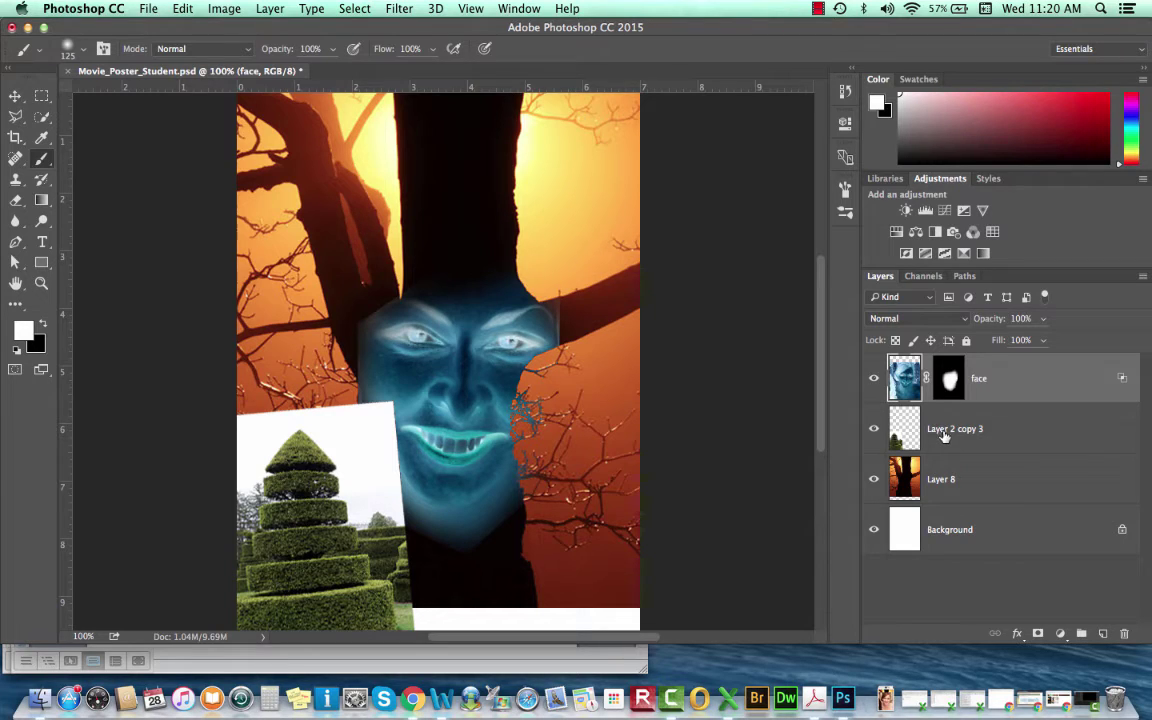
pyautogui.click(948, 433)
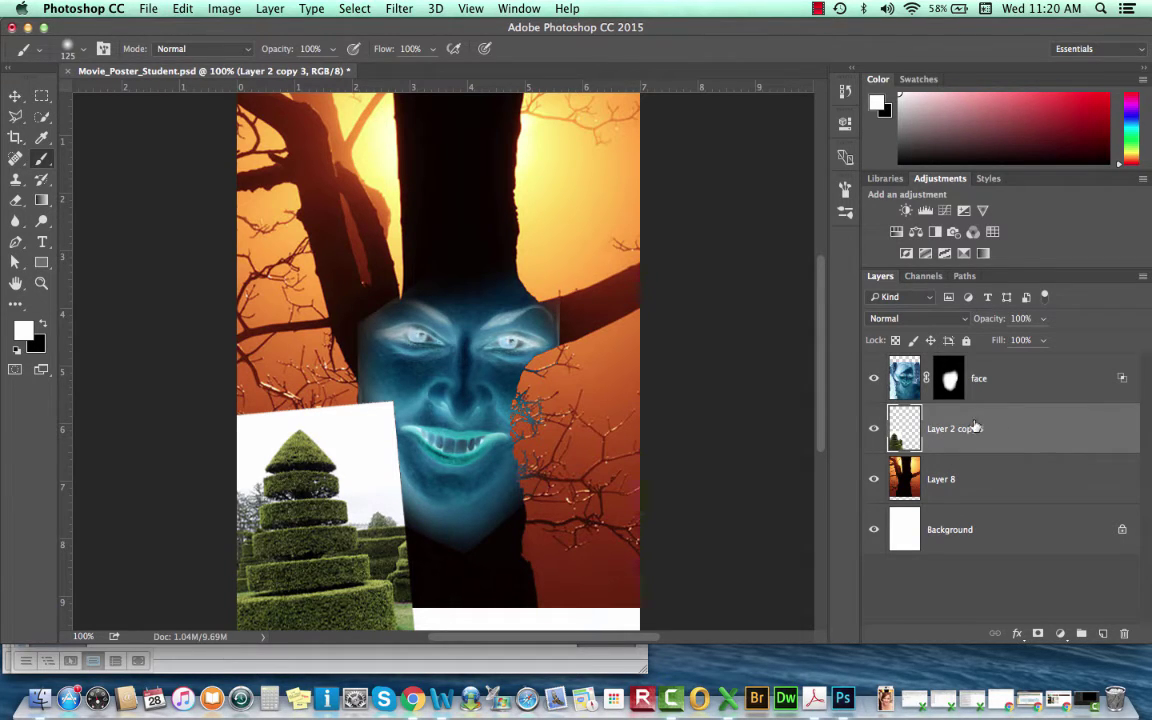
pyautogui.moveTo(975, 428); pyautogui.dragTo(978, 372)
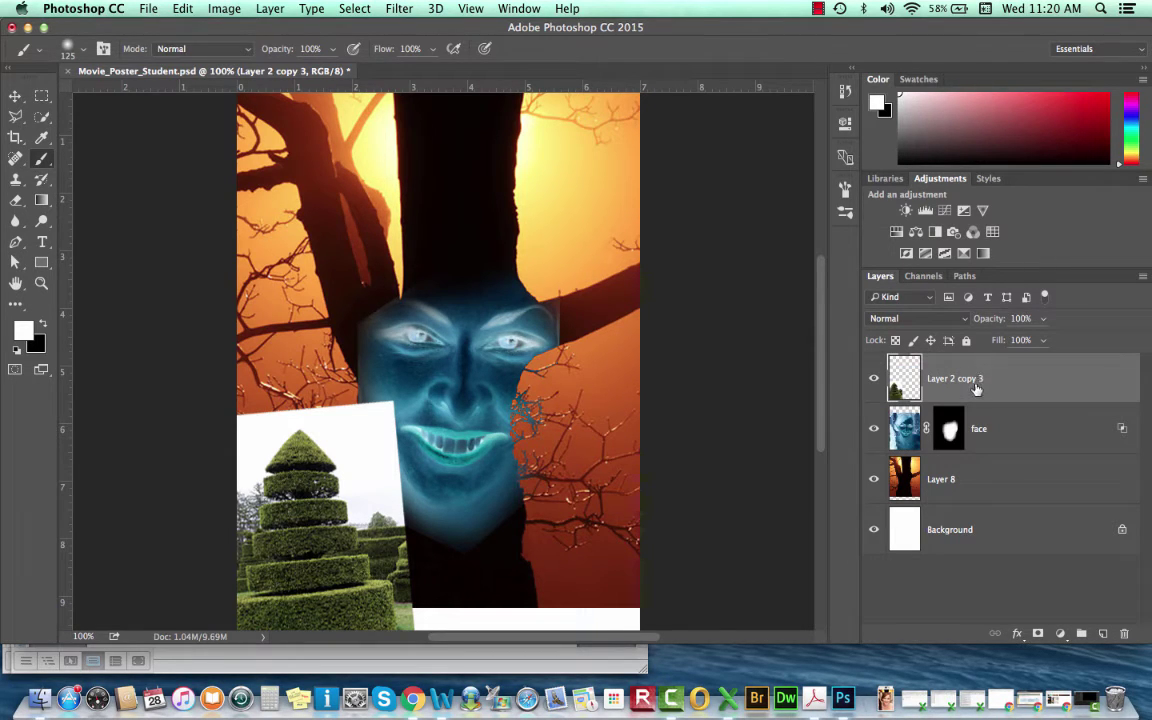
pyautogui.doubleClick(968, 379)
pyautogui.write('topiary')
pyautogui.press('Return')
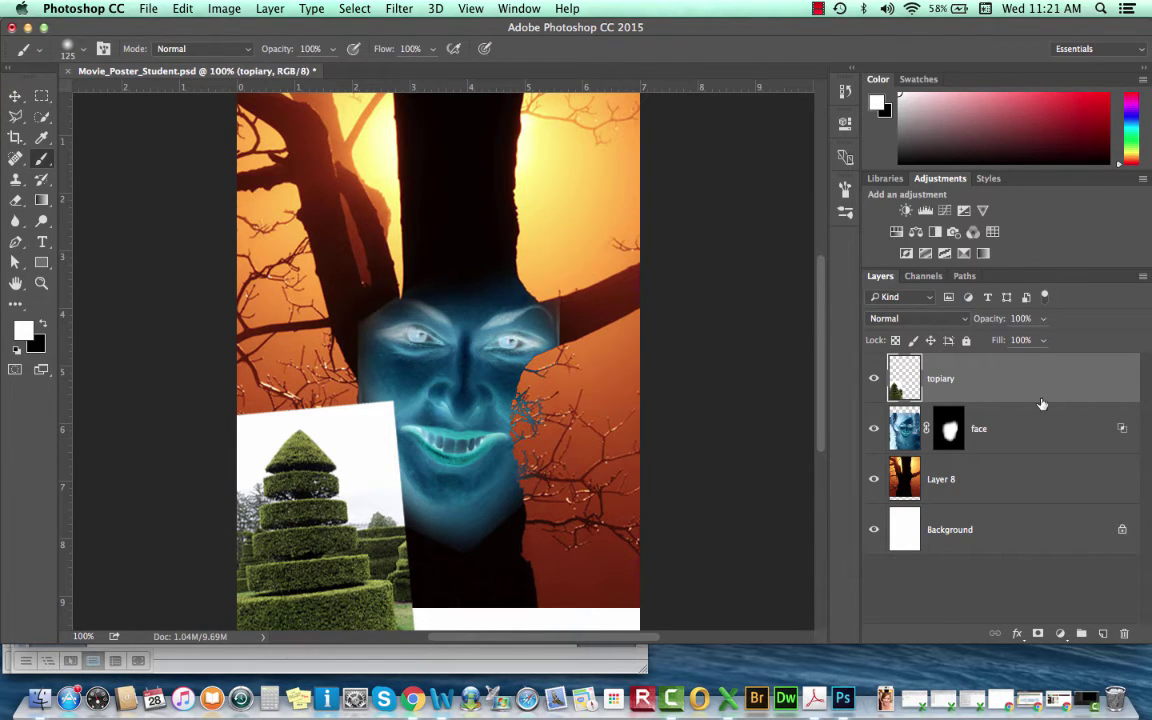
# In the topiary layer's blending options, split the This Layer white limit to about 172 / 189 to drop out the white sky, and apply.
pyautogui.doubleClick(905, 380)
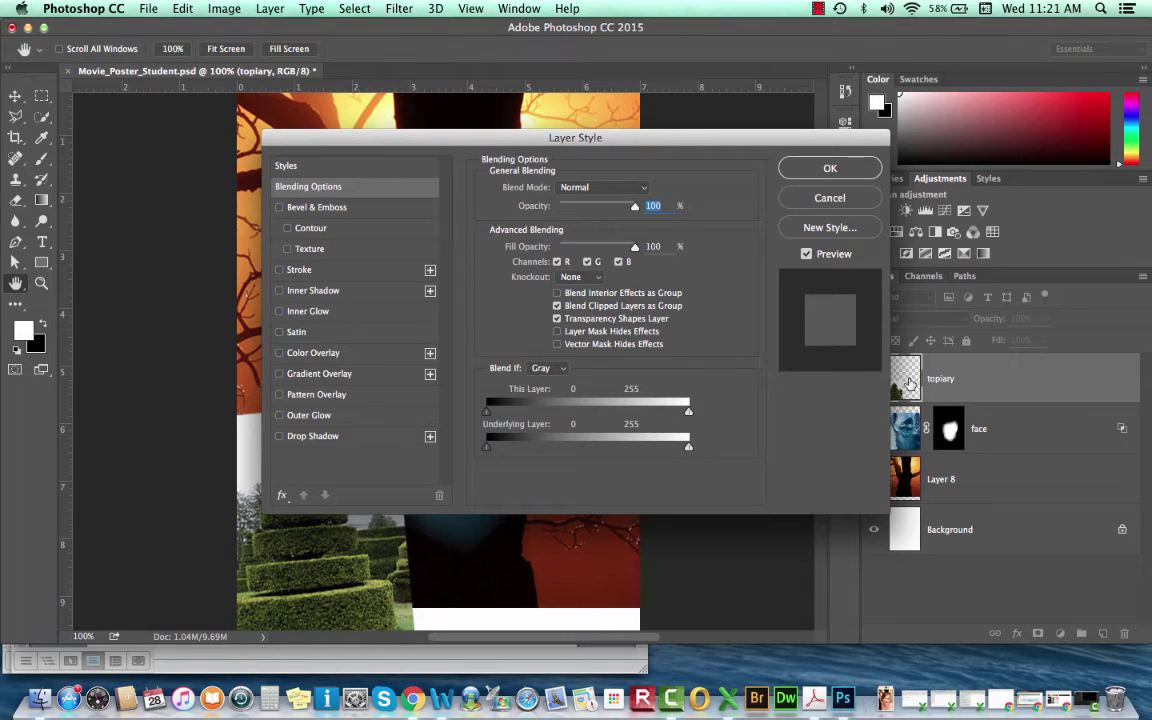
pyautogui.moveTo(796, 134); pyautogui.dragTo(1034, 70)
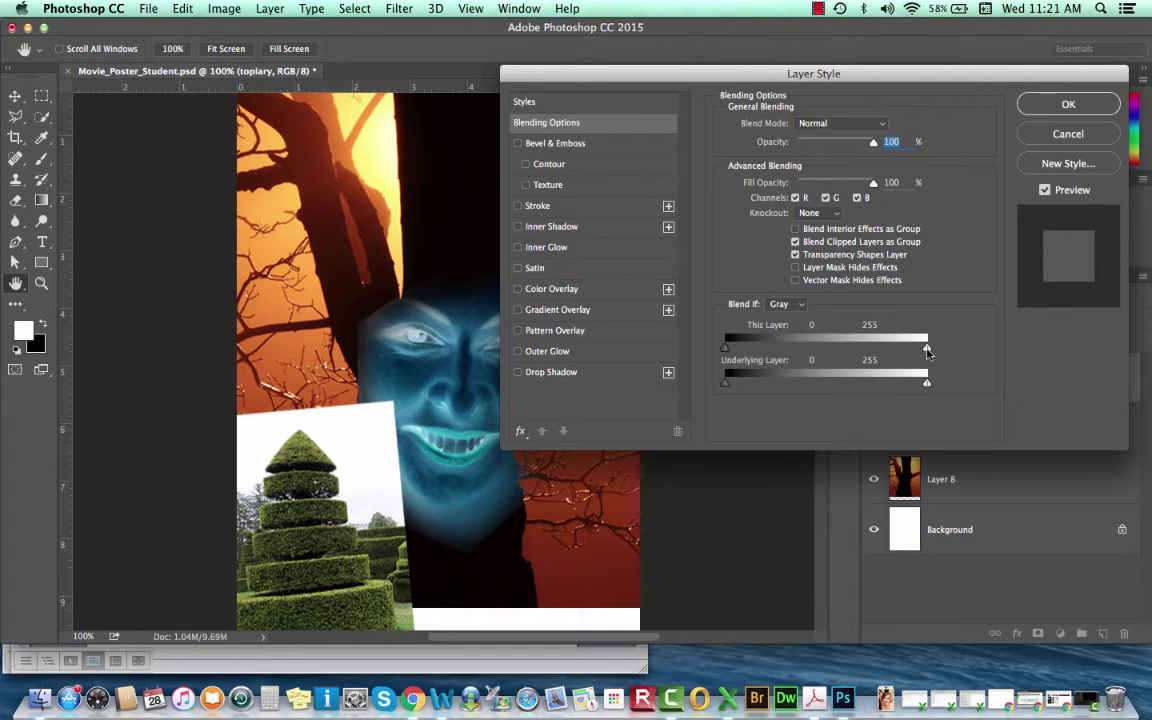
pyautogui.moveTo(926, 350); pyautogui.dragTo(881, 358)
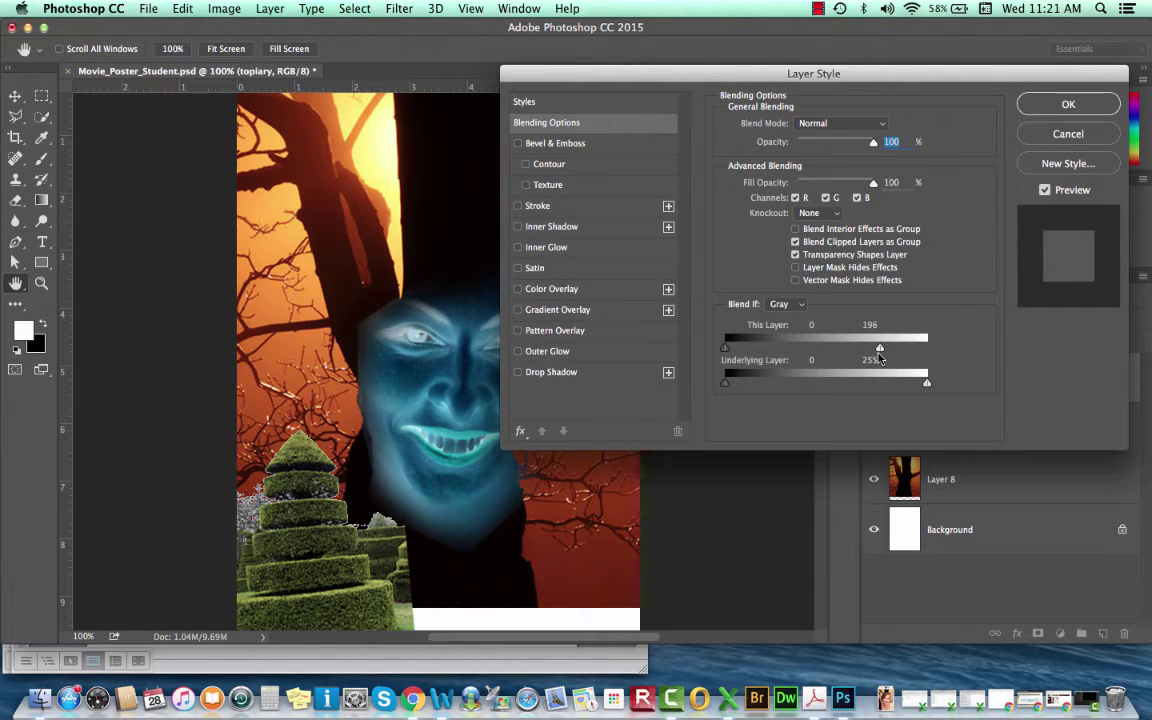
pyautogui.moveTo(882, 354); pyautogui.dragTo(863, 358)
pyautogui.press('alt')
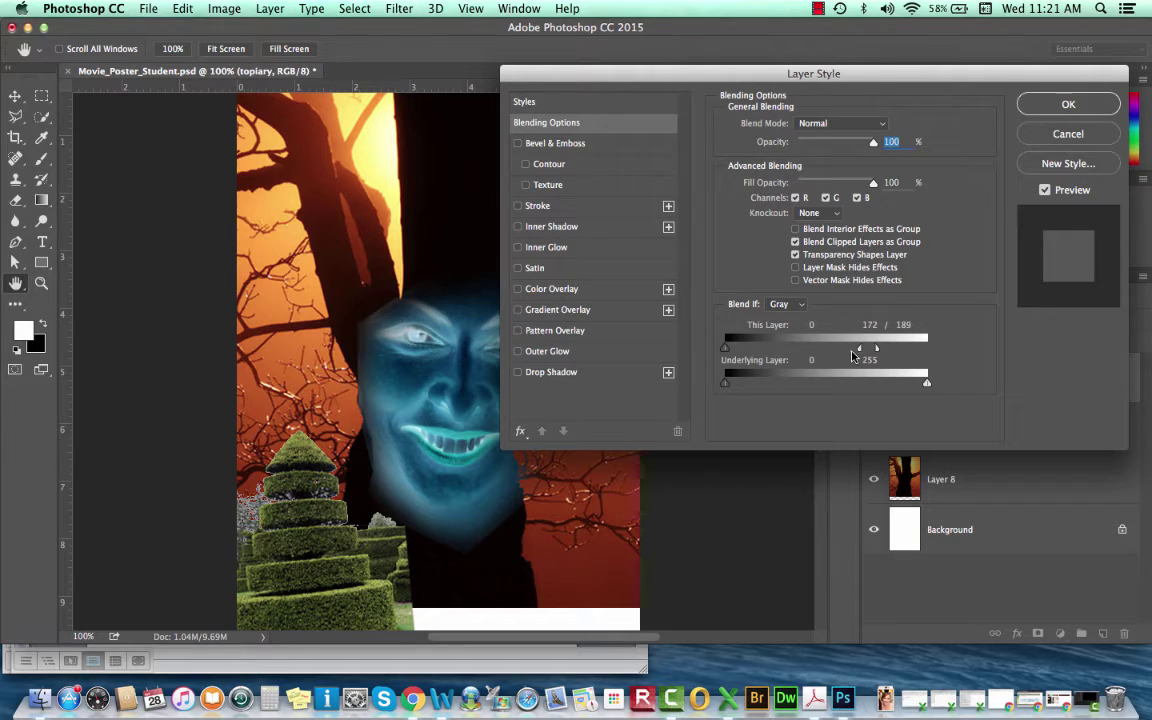
pyautogui.moveTo(877, 350)
pyautogui.mouseDown()
pyautogui.moveTo(834, 357)
pyautogui.moveTo(878, 355)
pyautogui.mouseUp()
pyautogui.click(1066, 105)
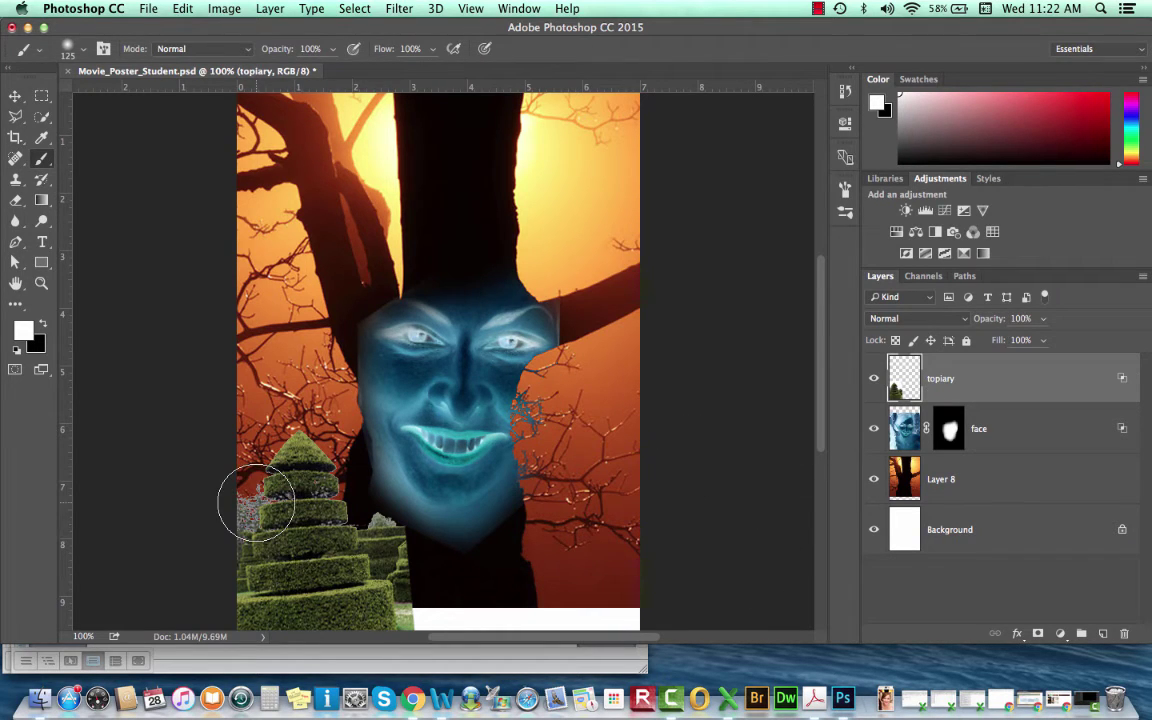
# Add a layer mask to the topiary layer and paint black with a soft 90 px brush over the leftover background beside the tree.
pyautogui.click(1037, 634)
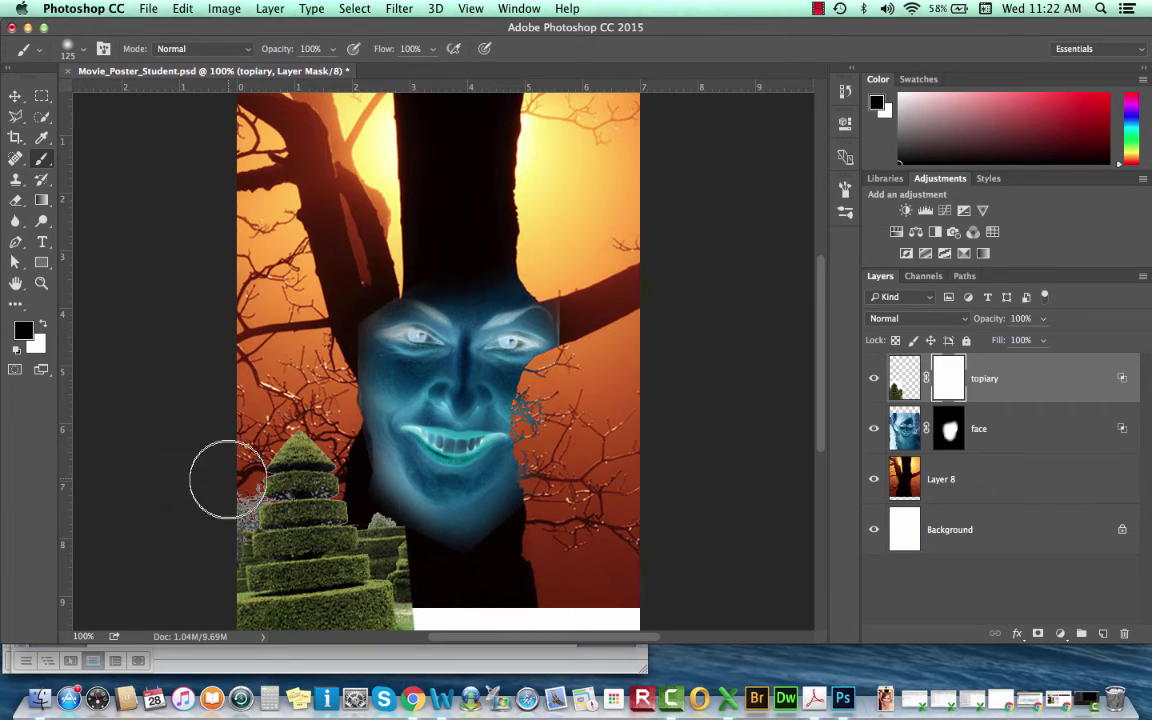
pyautogui.press('[')
pyautogui.press('[')
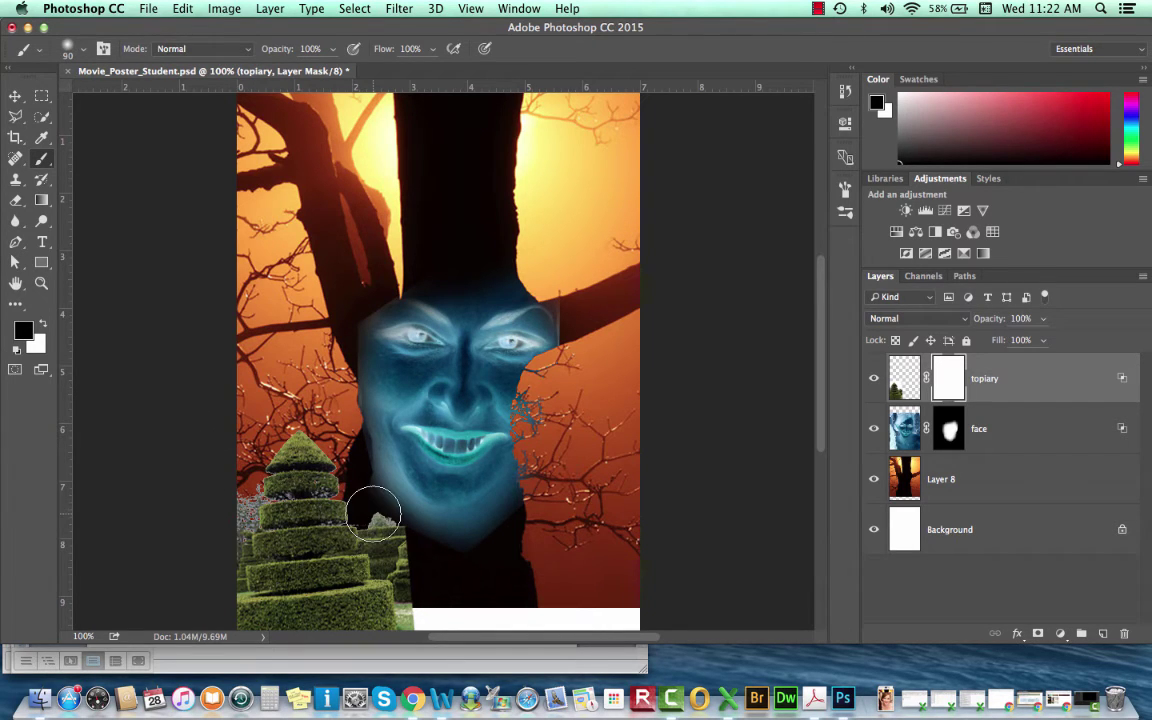
pyautogui.moveTo(232, 500)
pyautogui.mouseDown()
pyautogui.moveTo(242, 483)
pyautogui.moveTo(242, 514)
pyautogui.moveTo(305, 485)
pyautogui.moveTo(390, 514)
pyautogui.moveTo(363, 510)
pyautogui.mouseUp()
# Paint white on the topiary layer's mask with a 60 px brush to restore the hedge parts that were painted away.
pyautogui.press('[')
pyautogui.press('[')
pyautogui.press('[')
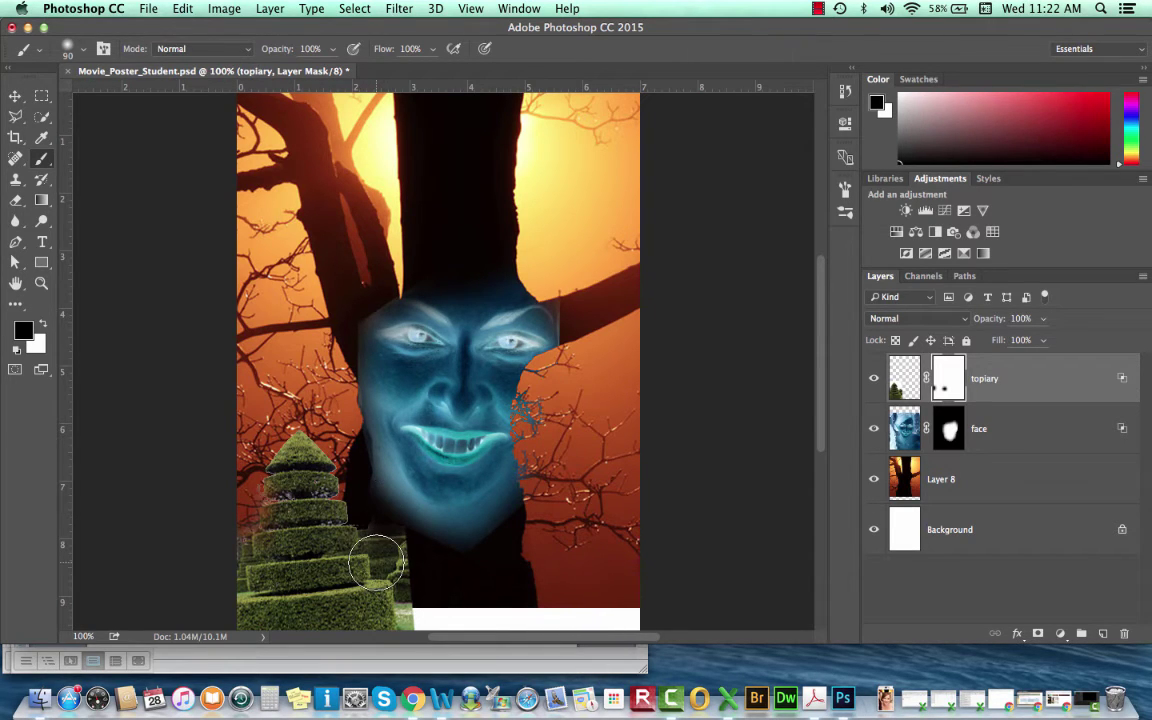
pyautogui.press('x')
pyautogui.moveTo(380, 540)
pyautogui.mouseDown()
pyautogui.moveTo(395, 543)
pyautogui.moveTo(372, 514)
pyautogui.mouseUp()
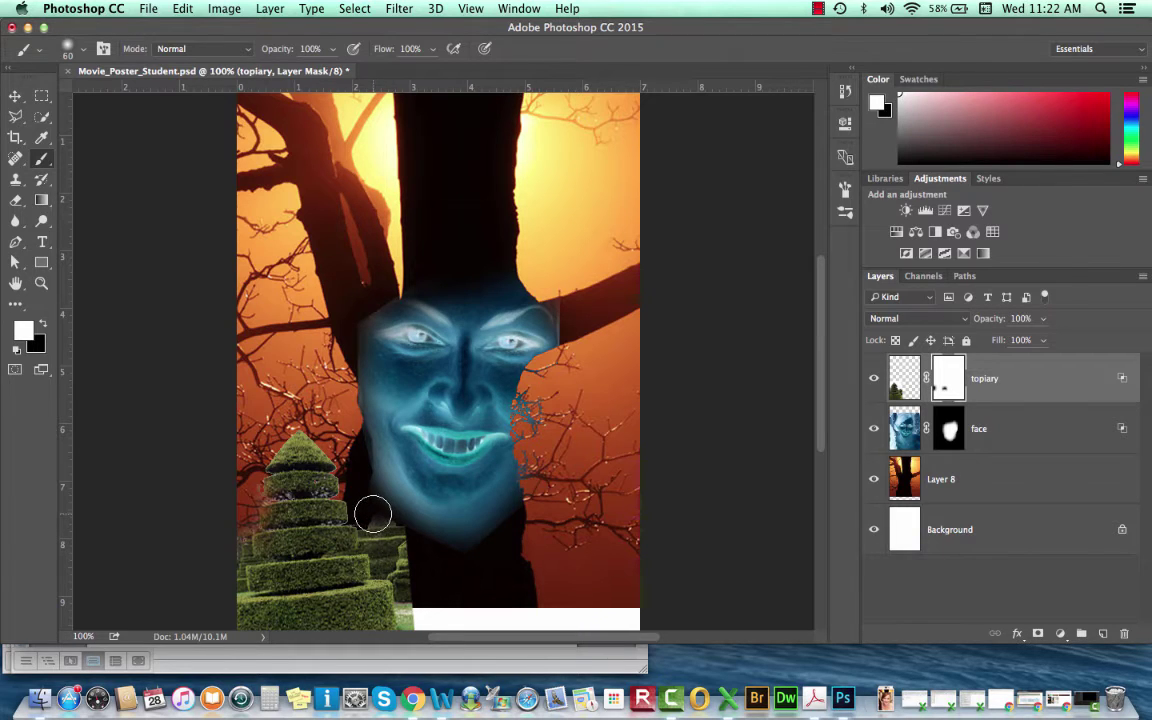
pyautogui.press('x')
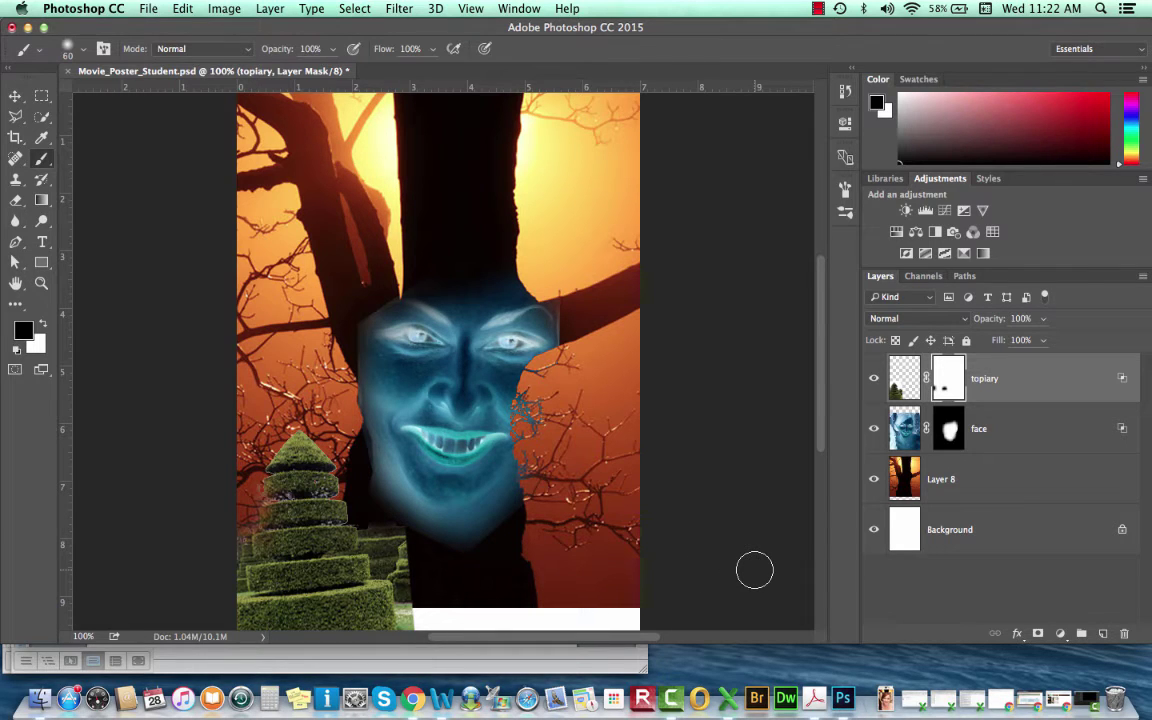
pyautogui.press('x')
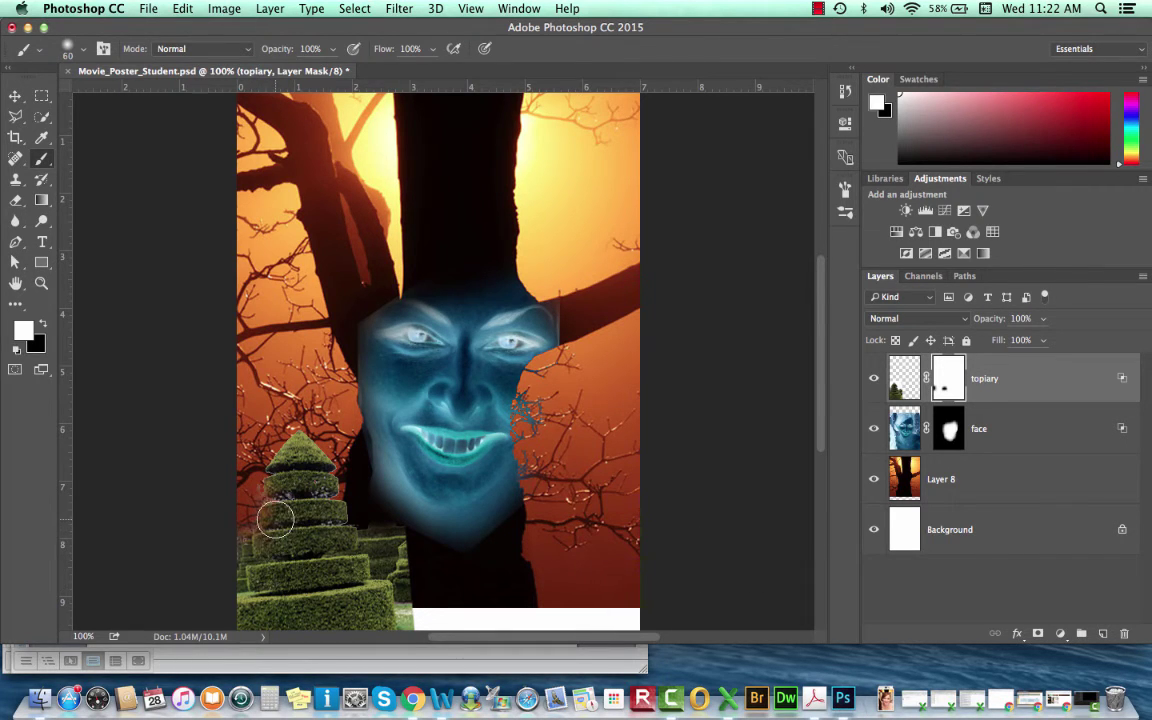
pyautogui.moveTo(275, 519)
pyautogui.mouseDown()
pyautogui.moveTo(250, 448)
pyautogui.moveTo(270, 492)
pyautogui.mouseUp()
# Move the topiary up and toward the poster's left edge, and duplicate its layer with the copy placed further right.
pyautogui.press('v')
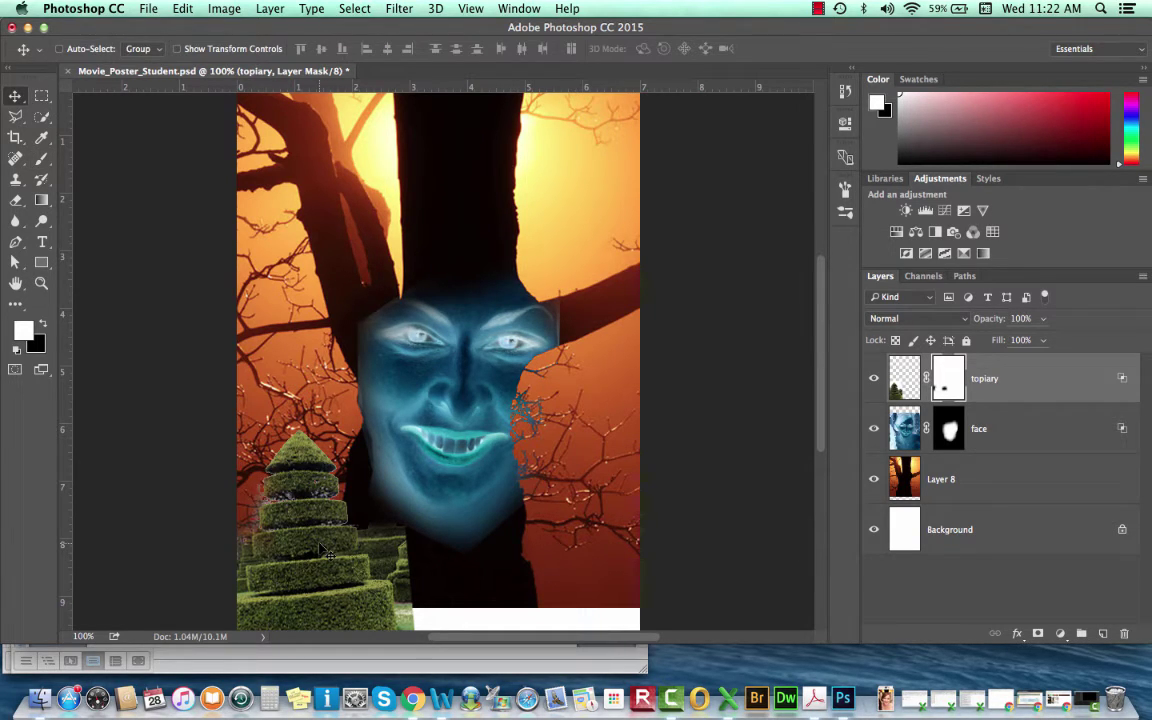
pyautogui.moveTo(355, 572); pyautogui.dragTo(322, 547)
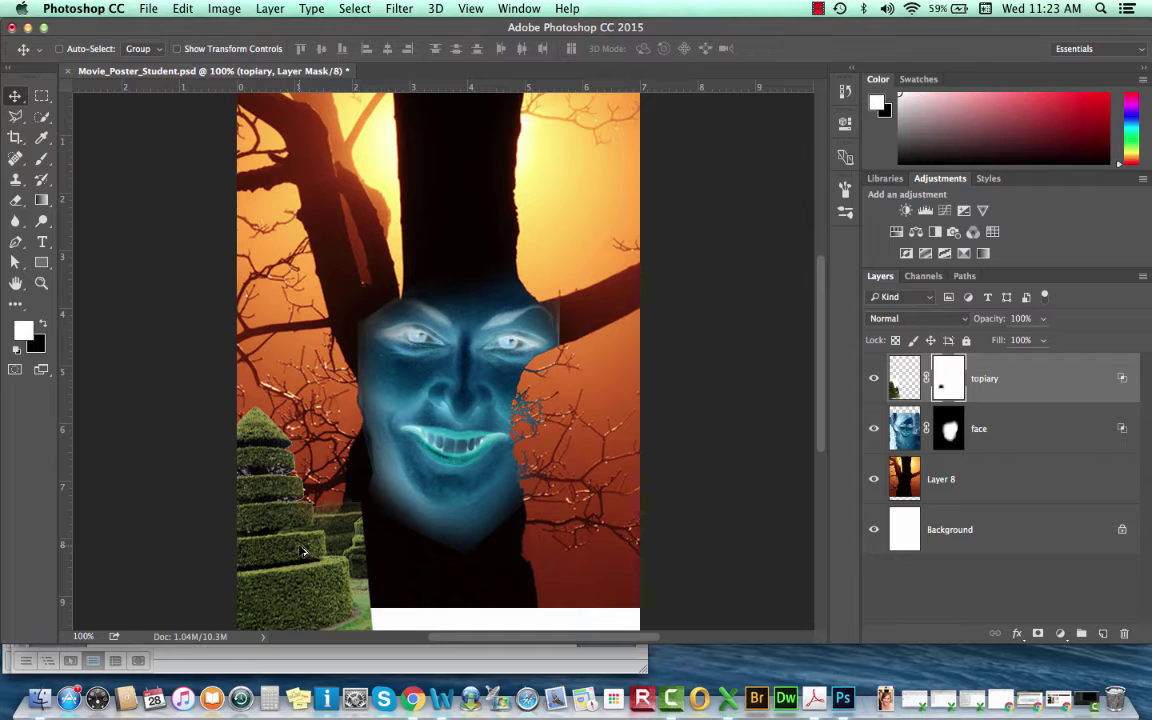
pyautogui.moveTo(304, 551); pyautogui.dragTo(431, 551)
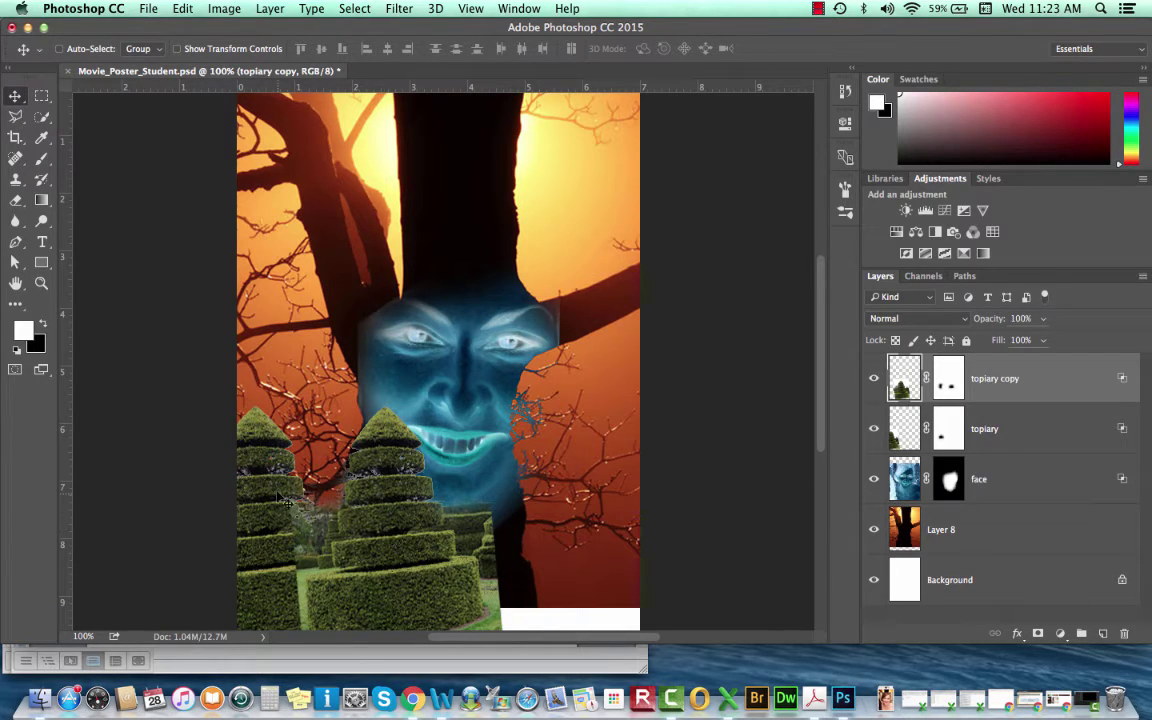
# Move the topiary copy back to the poster's left edge and shift the original topiary right, in front of the face's mouth.
pyautogui.moveTo(447, 586); pyautogui.dragTo(331, 586)
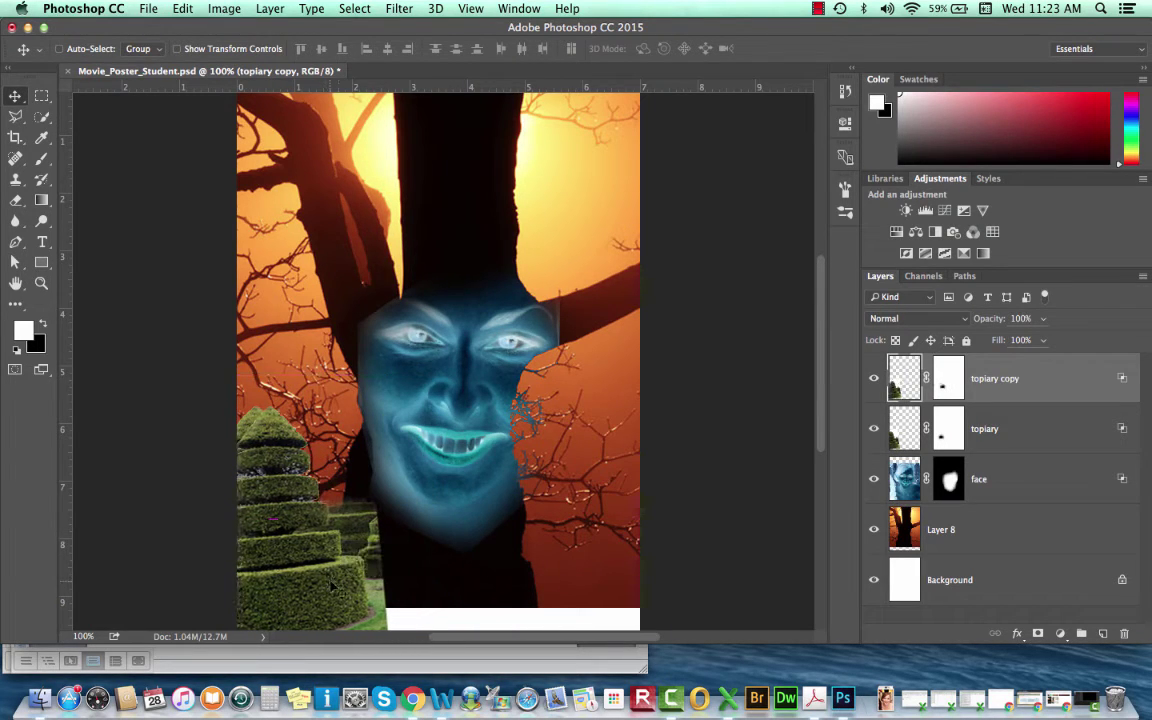
pyautogui.click(941, 437)
pyautogui.moveTo(360, 525); pyautogui.dragTo(455, 525)
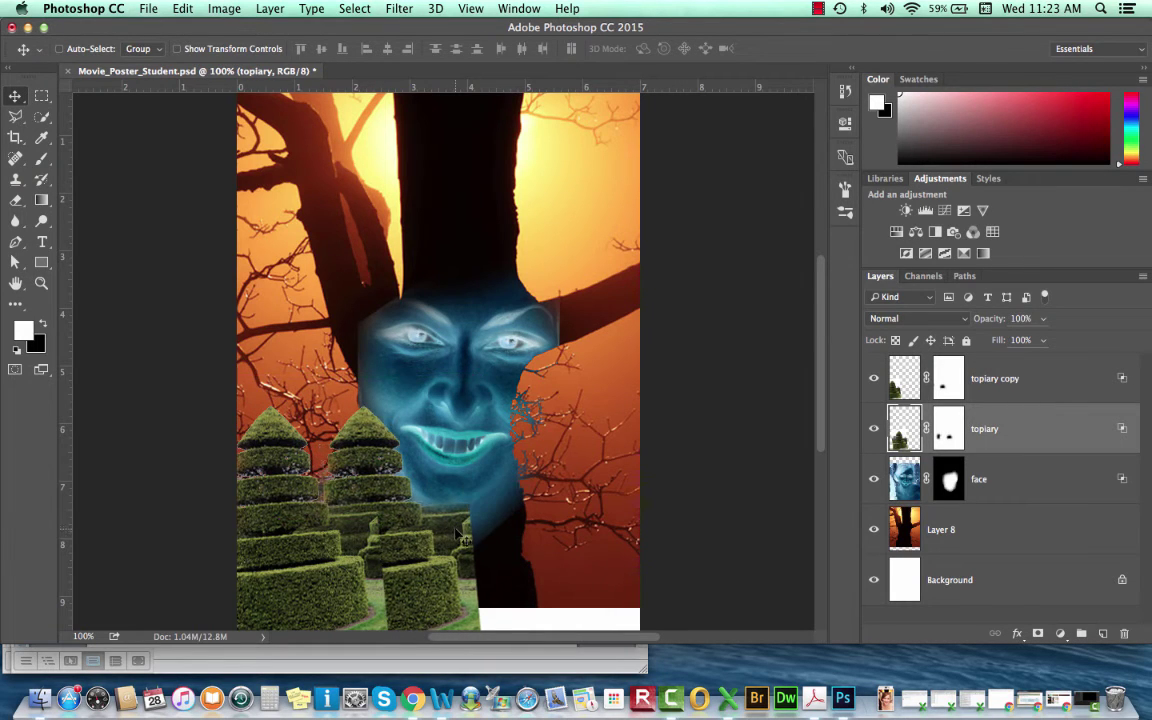
pyautogui.press('super+z')
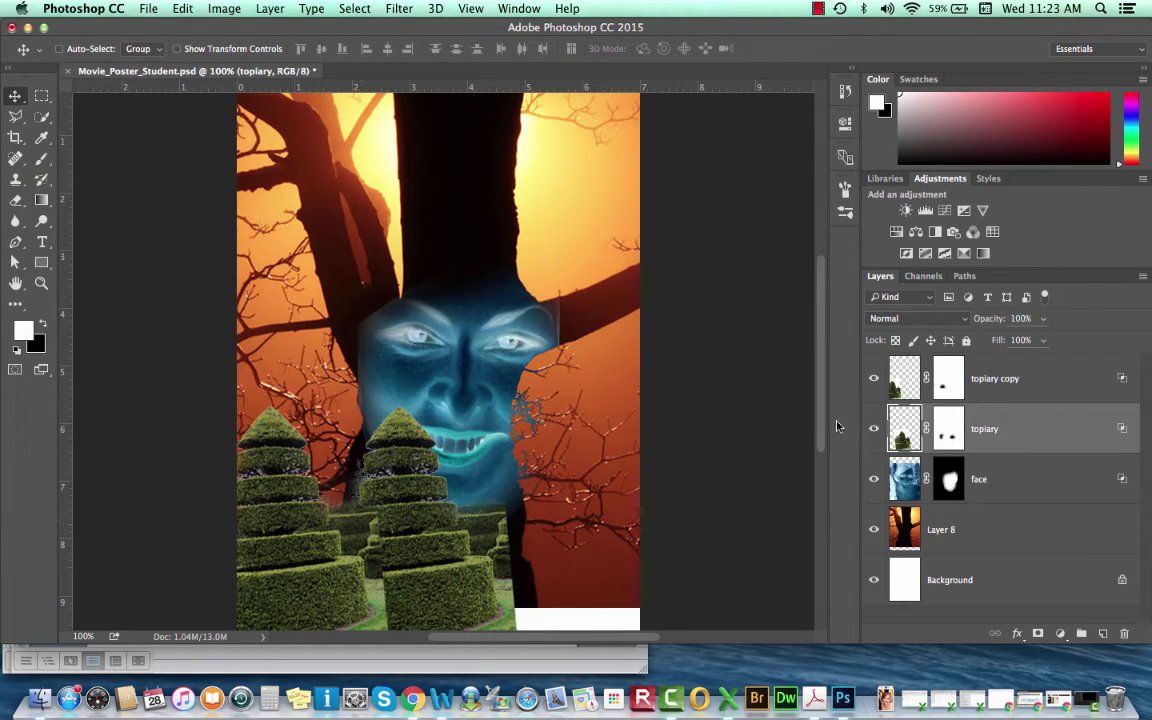
pyautogui.click(893, 378)
pyautogui.click(993, 428)
pyautogui.click(1007, 380)
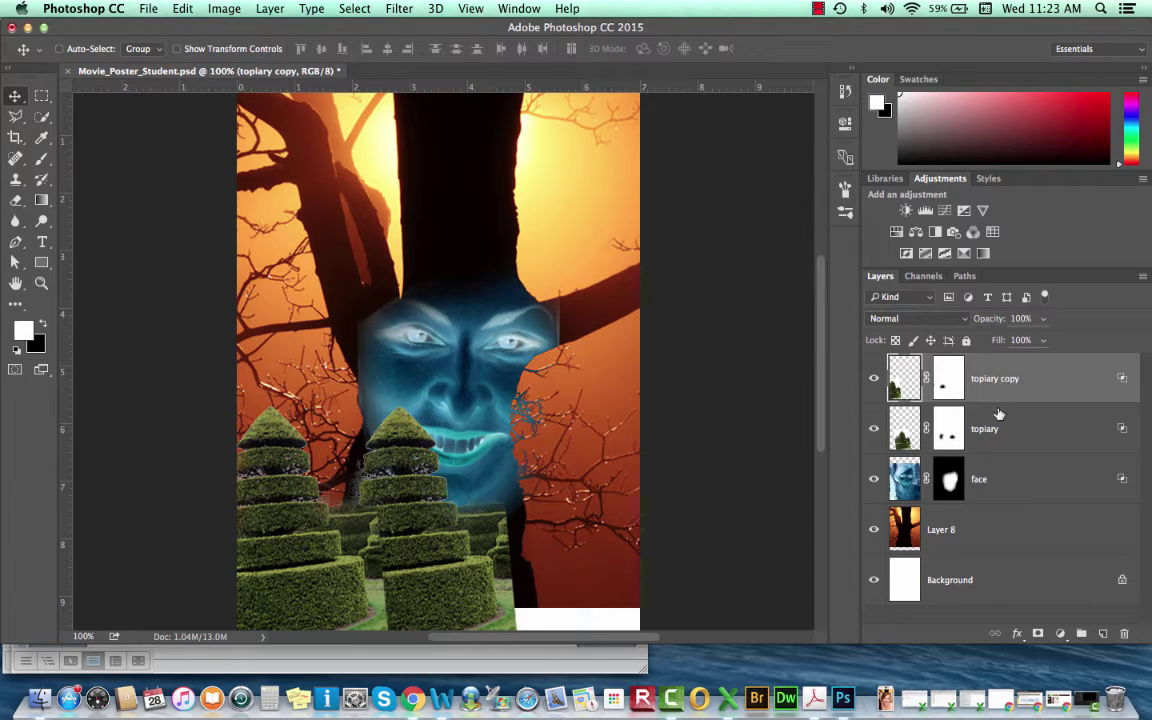
pyautogui.click(995, 429)
pyautogui.click(998, 396)
pyautogui.click(999, 432)
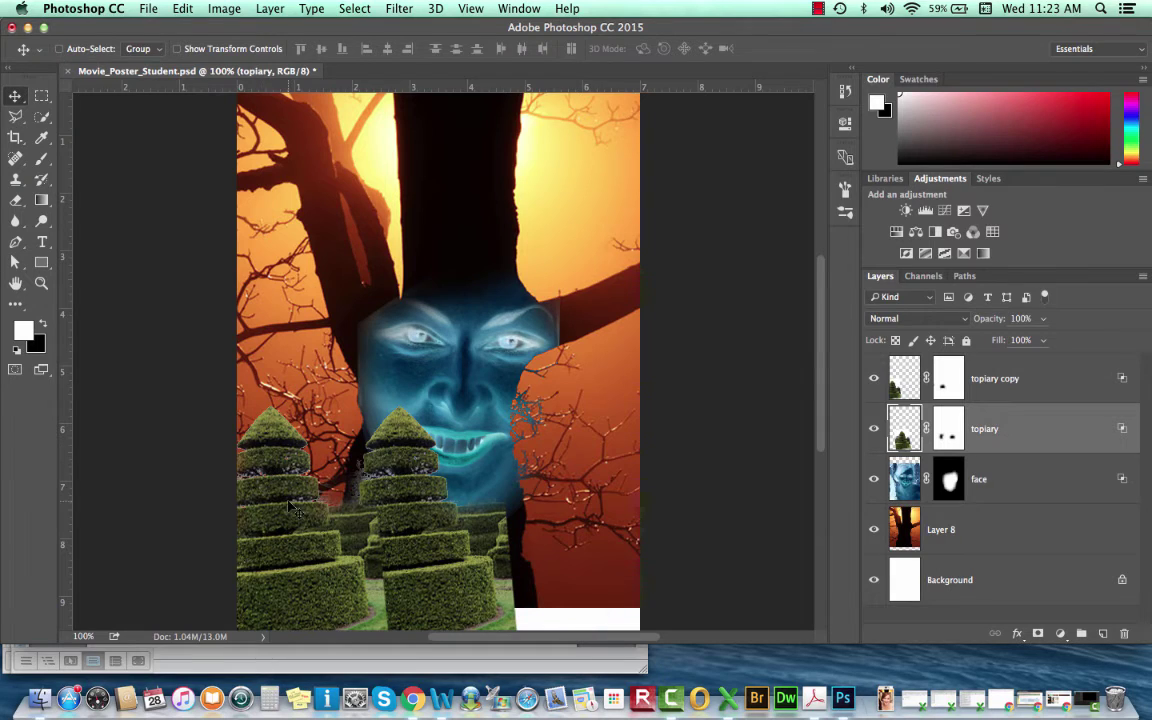
pyautogui.moveTo(264, 470)
pyautogui.mouseDown()
pyautogui.moveTo(264, 442)
pyautogui.moveTo(268, 480)
pyautogui.mouseUp()
# Scale the topiary copy up to about 115% and position it in the poster's lower-left corner.
pyautogui.click(955, 395)
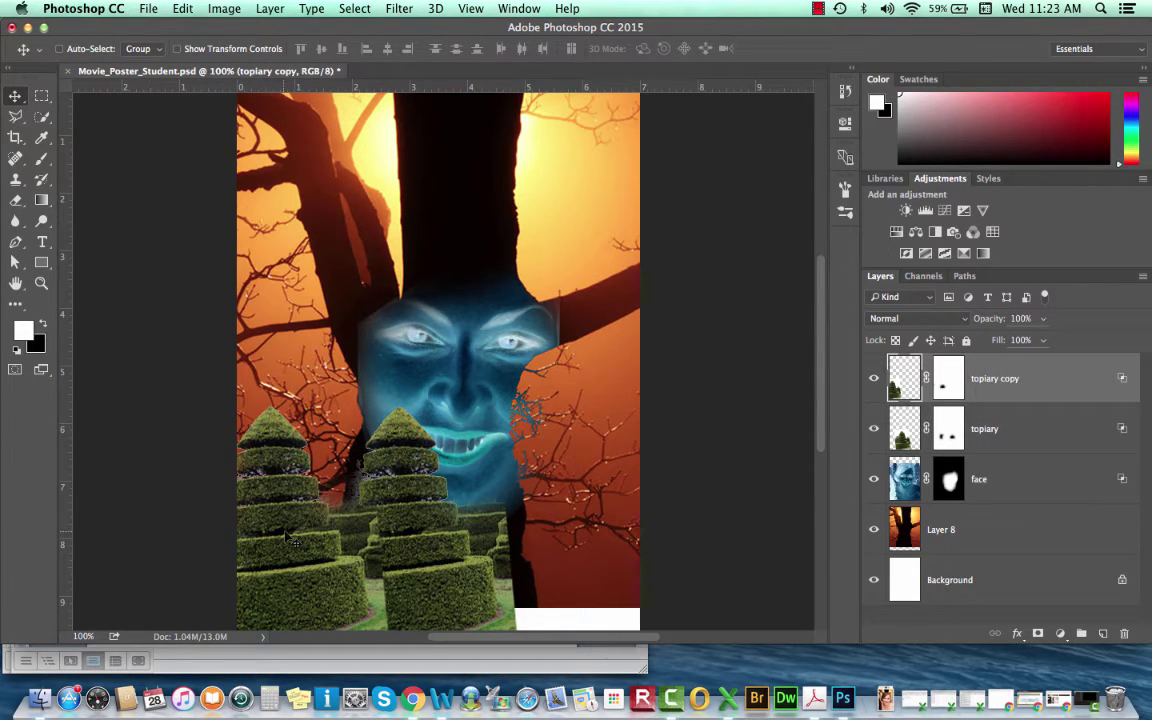
pyautogui.moveTo(287, 534)
pyautogui.mouseDown()
pyautogui.moveTo(285, 495)
pyautogui.moveTo(288, 536)
pyautogui.mouseUp()
pyautogui.press('super+t')
pyautogui.moveTo(385, 366); pyautogui.dragTo(417, 324)
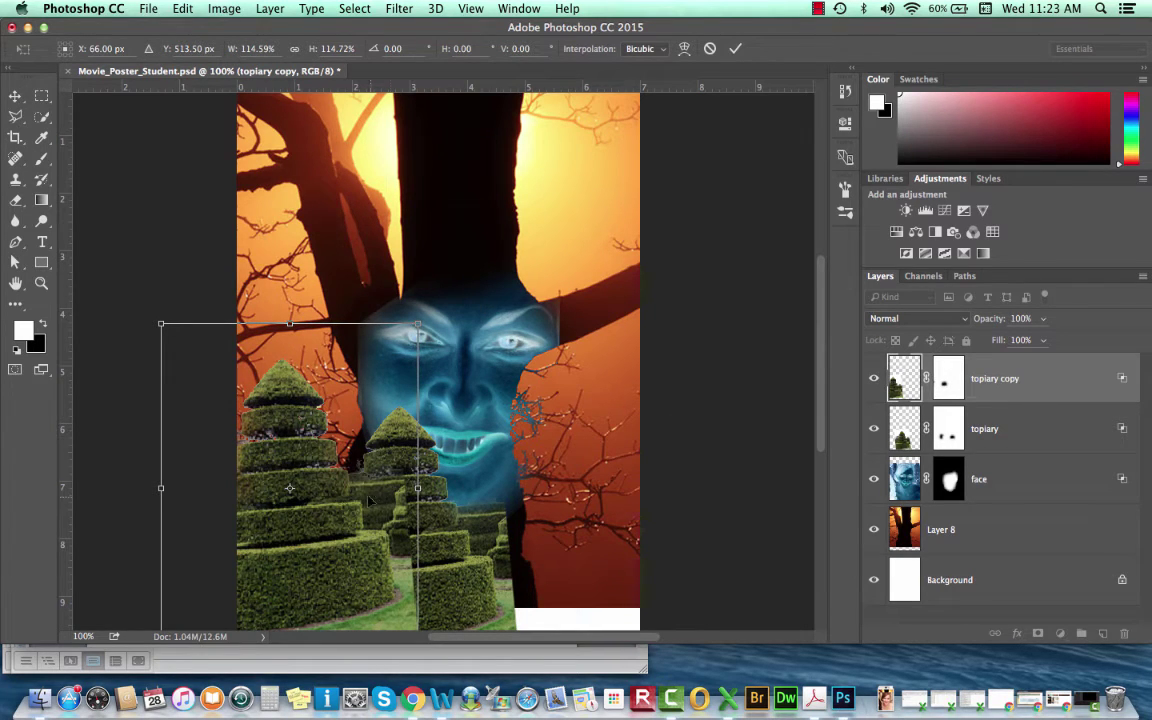
pyautogui.moveTo(323, 486); pyautogui.dragTo(311, 505)
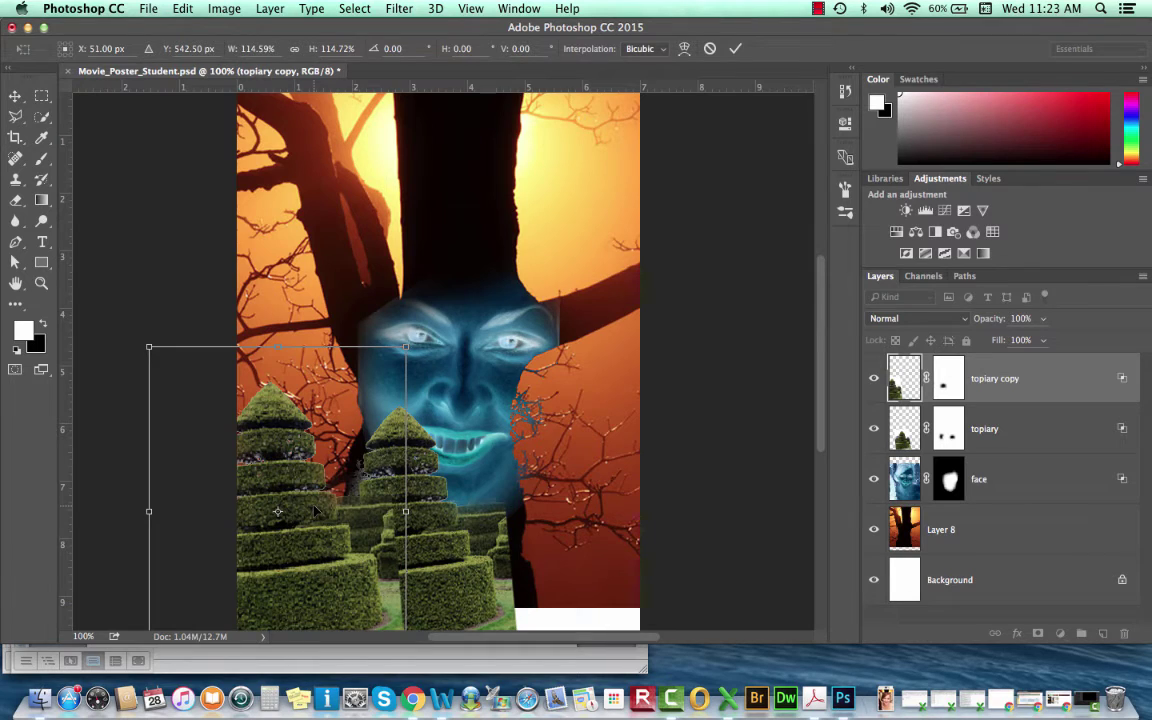
pyautogui.press('Return')
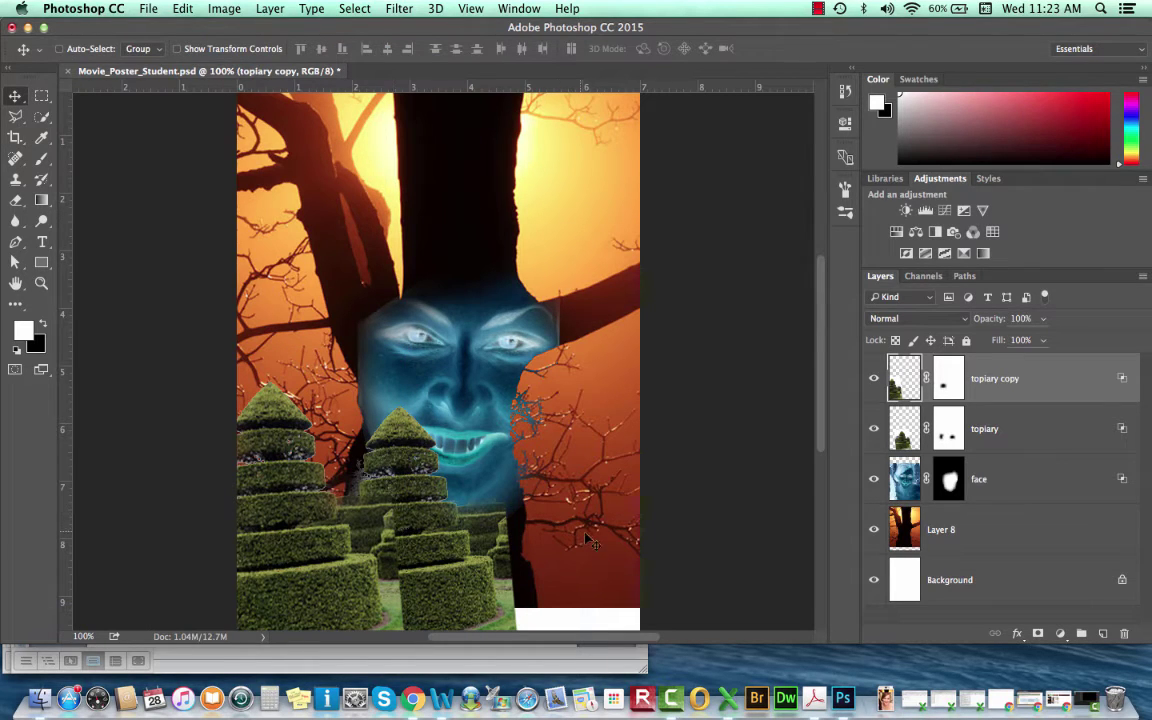
# Scale the original topiary down to about 87.5% and place it just right of the larger tree, clear of the face's mouth.
pyautogui.click(1027, 427)
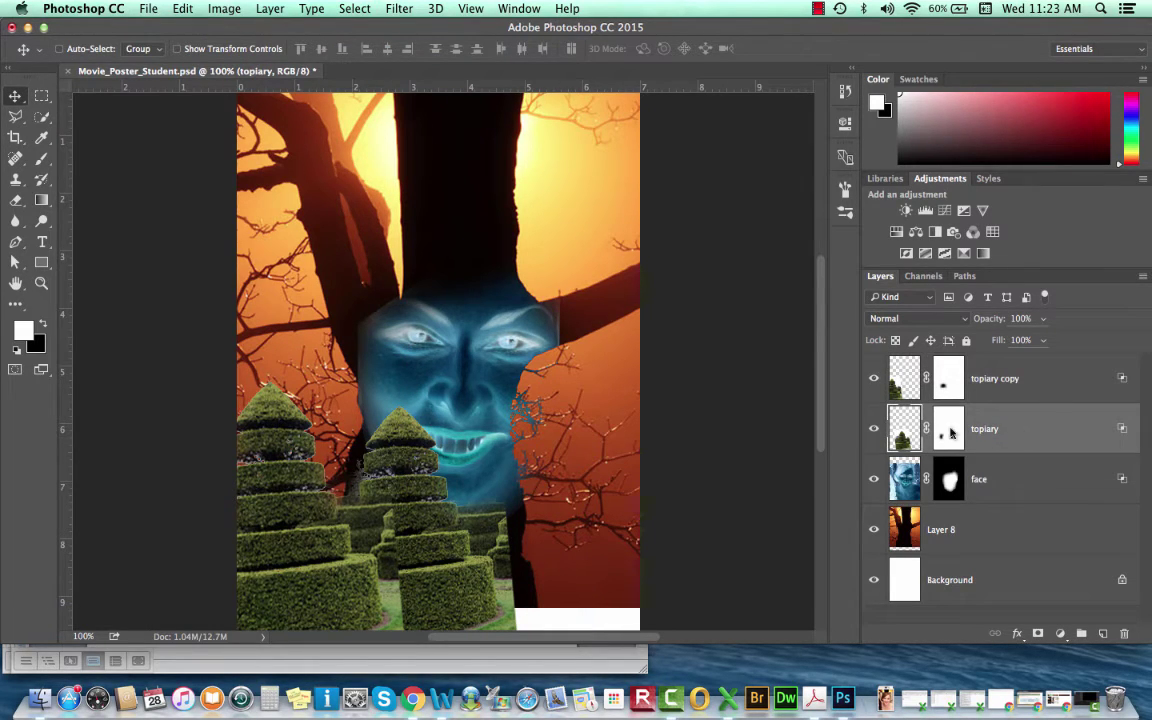
pyautogui.moveTo(418, 508)
pyautogui.mouseDown()
pyautogui.moveTo(414, 526)
pyautogui.moveTo(410, 516)
pyautogui.moveTo(458, 513)
pyautogui.moveTo(430, 510)
pyautogui.mouseUp()
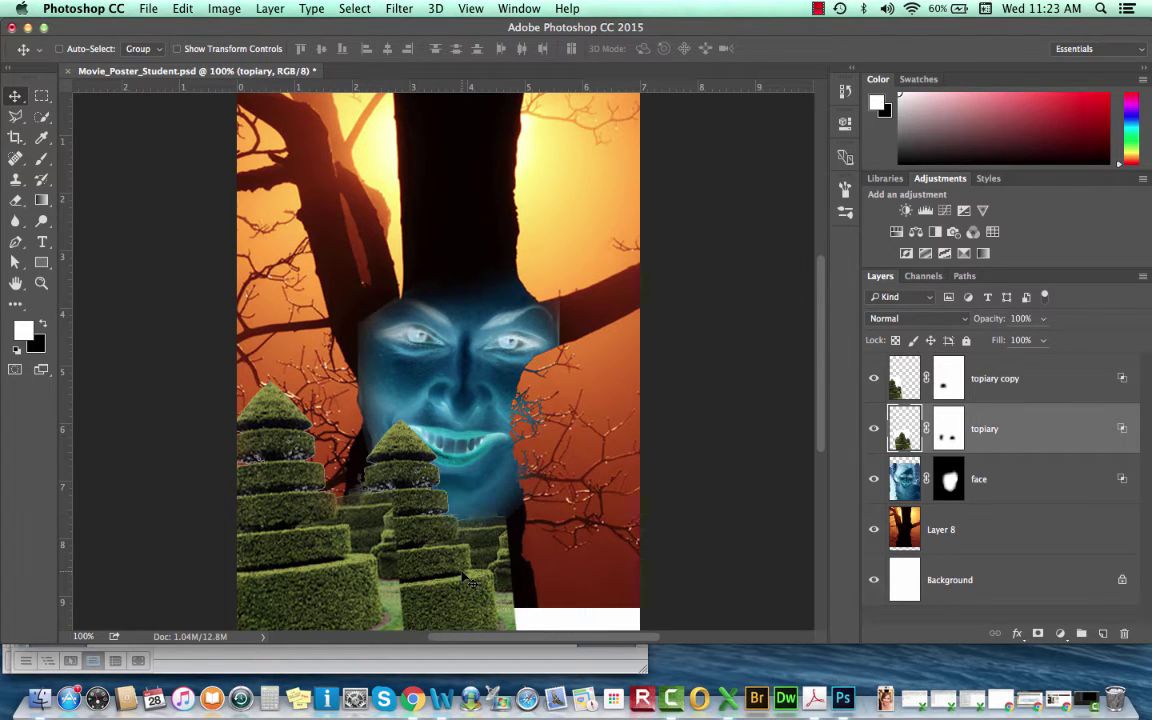
pyautogui.press('super+t')
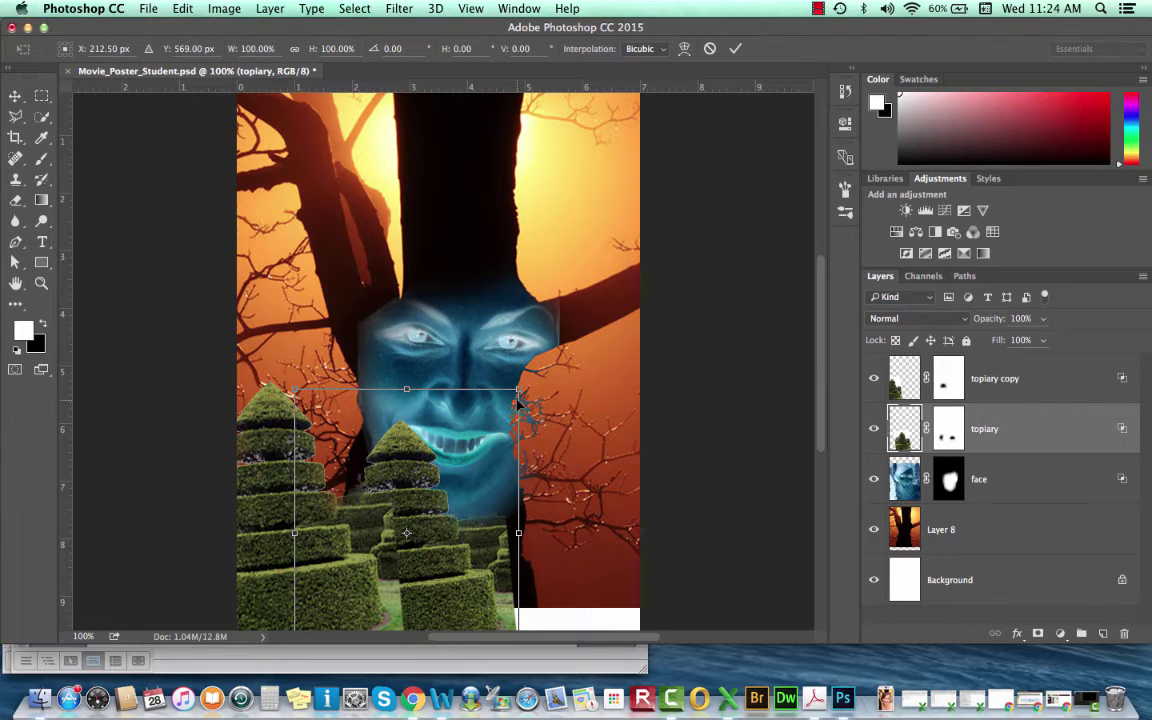
pyautogui.moveTo(518, 391); pyautogui.dragTo(490, 425)
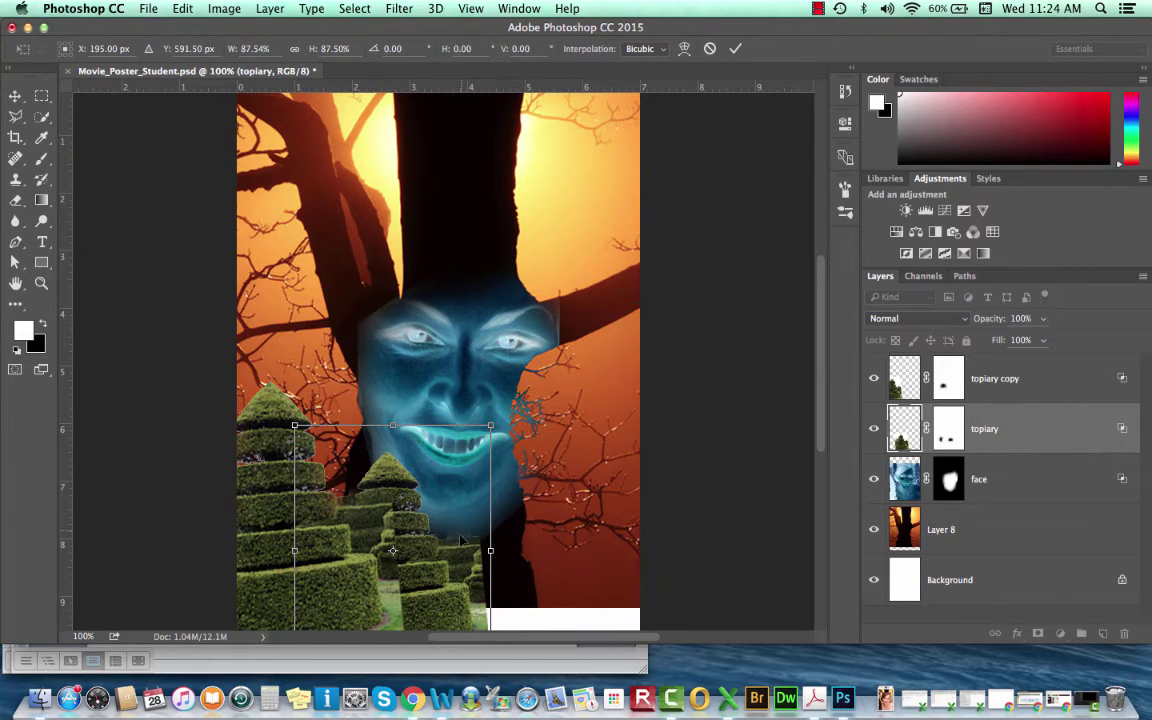
pyautogui.moveTo(437, 594); pyautogui.dragTo(419, 580)
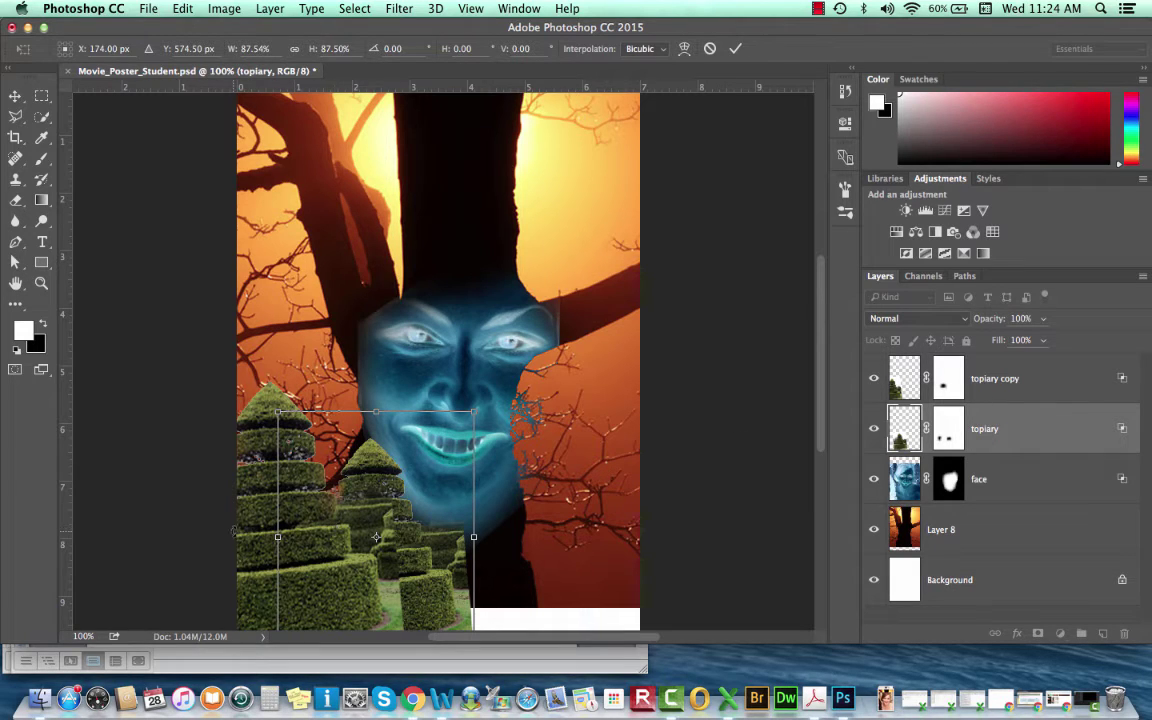
pyautogui.press('Return')
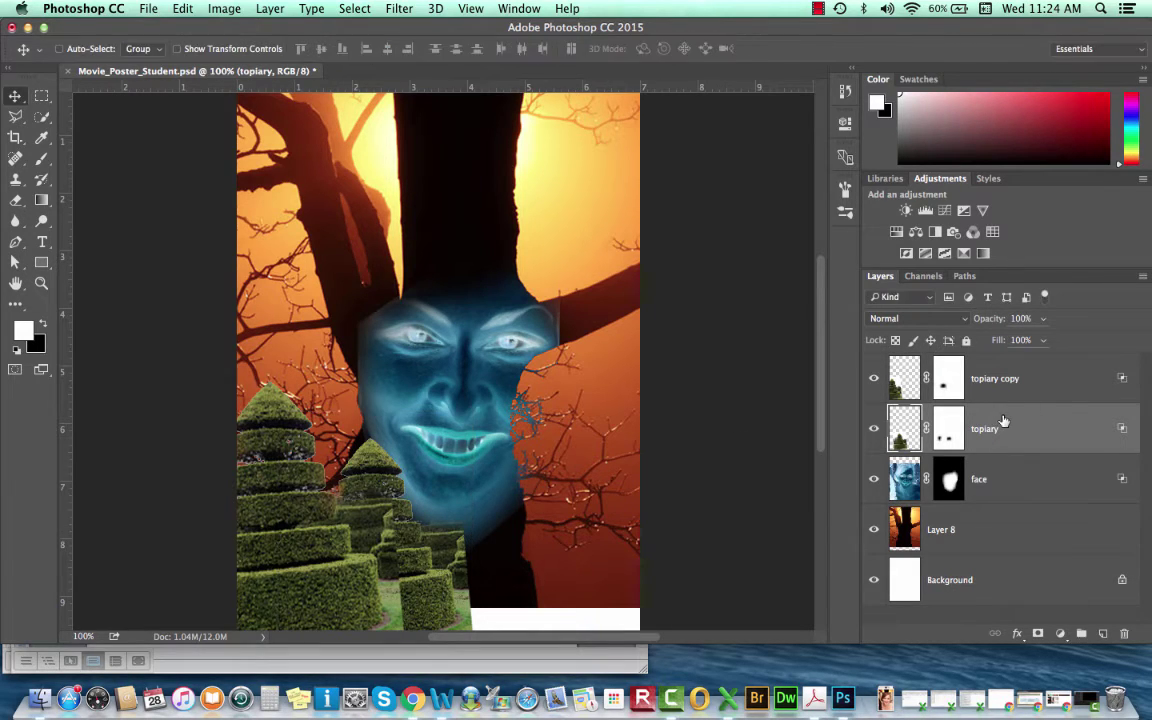
# Move the topiary copy down and left so its tree is partly cut off by the poster's left edge.
pyautogui.click(884, 360)
pyautogui.moveTo(250, 475); pyautogui.dragTo(245, 532)
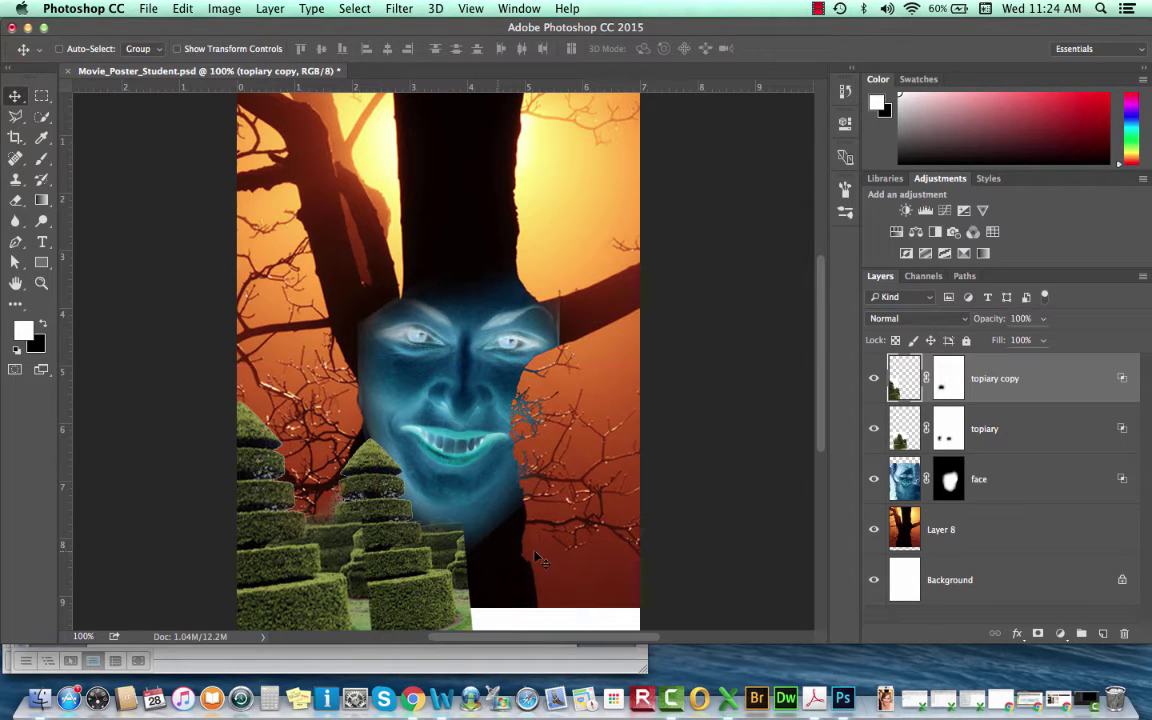
pyautogui.click(995, 431)
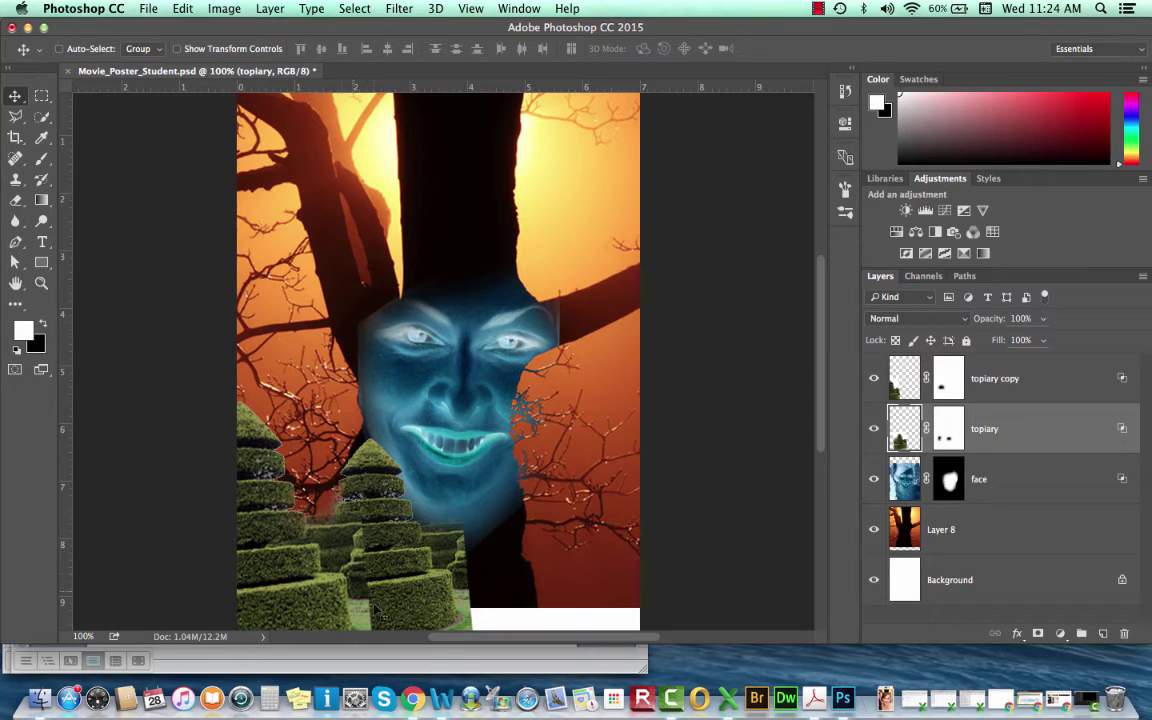
pyautogui.click(1005, 390)
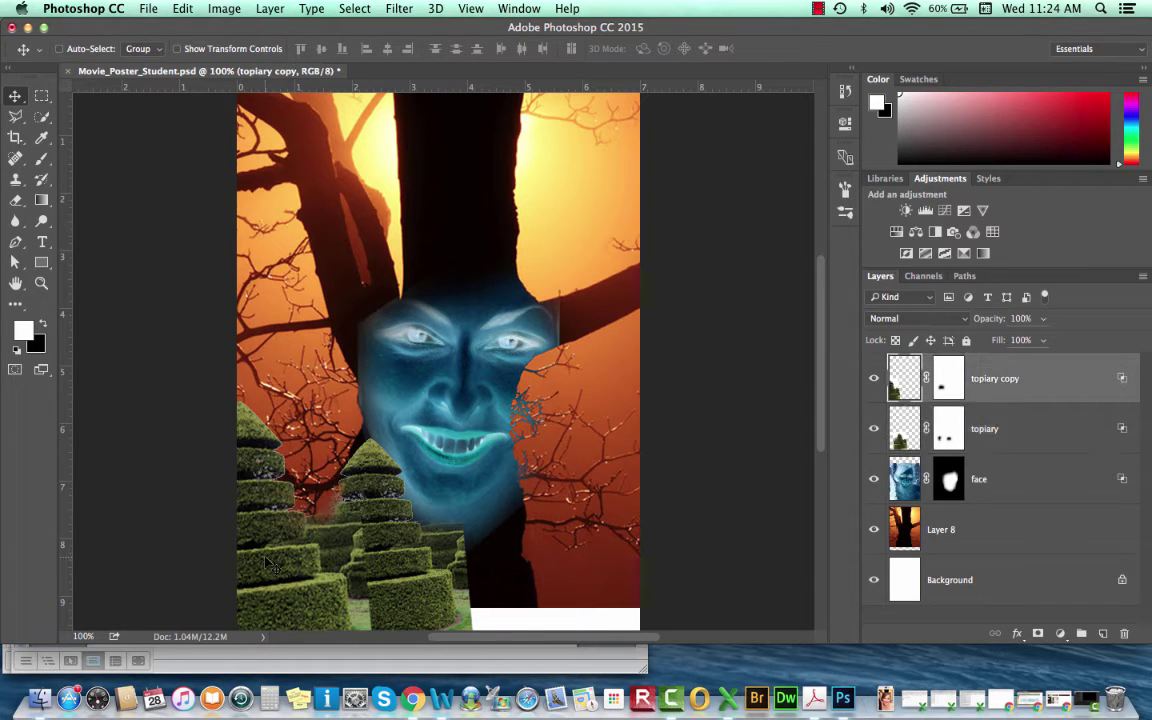
# Paint black on the topiary copy's layer mask to hide the hedge that overlaps the smaller topiary tree.
pyautogui.click(957, 368)
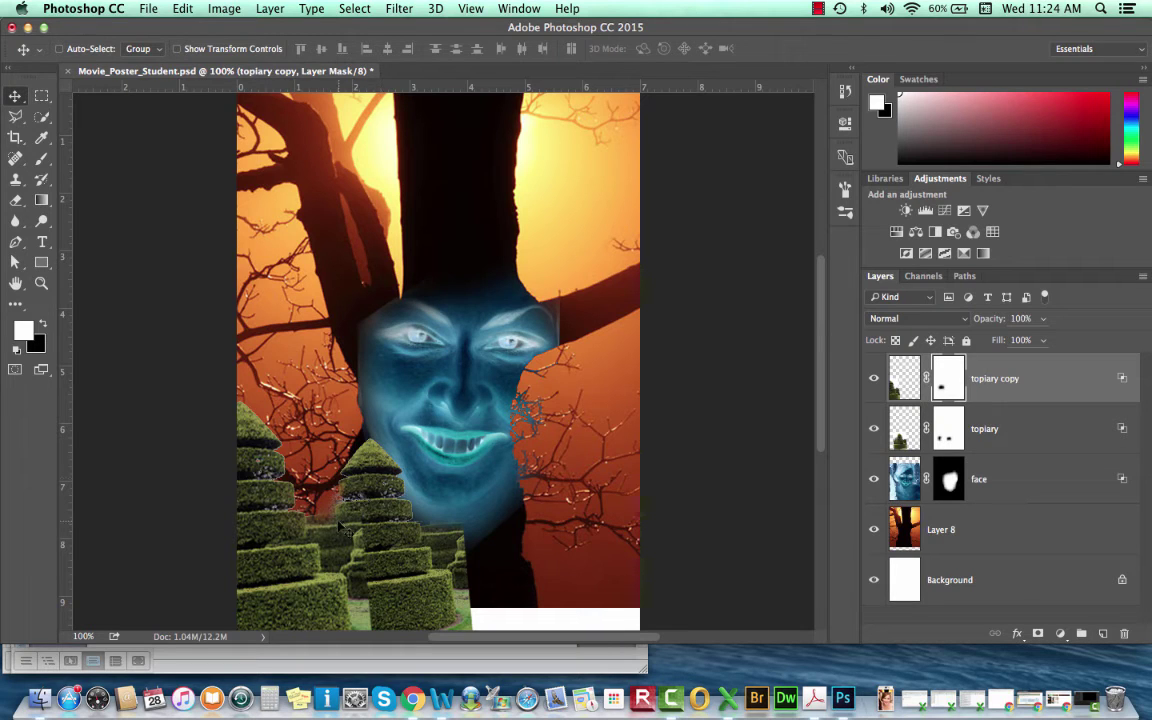
pyautogui.press('b')
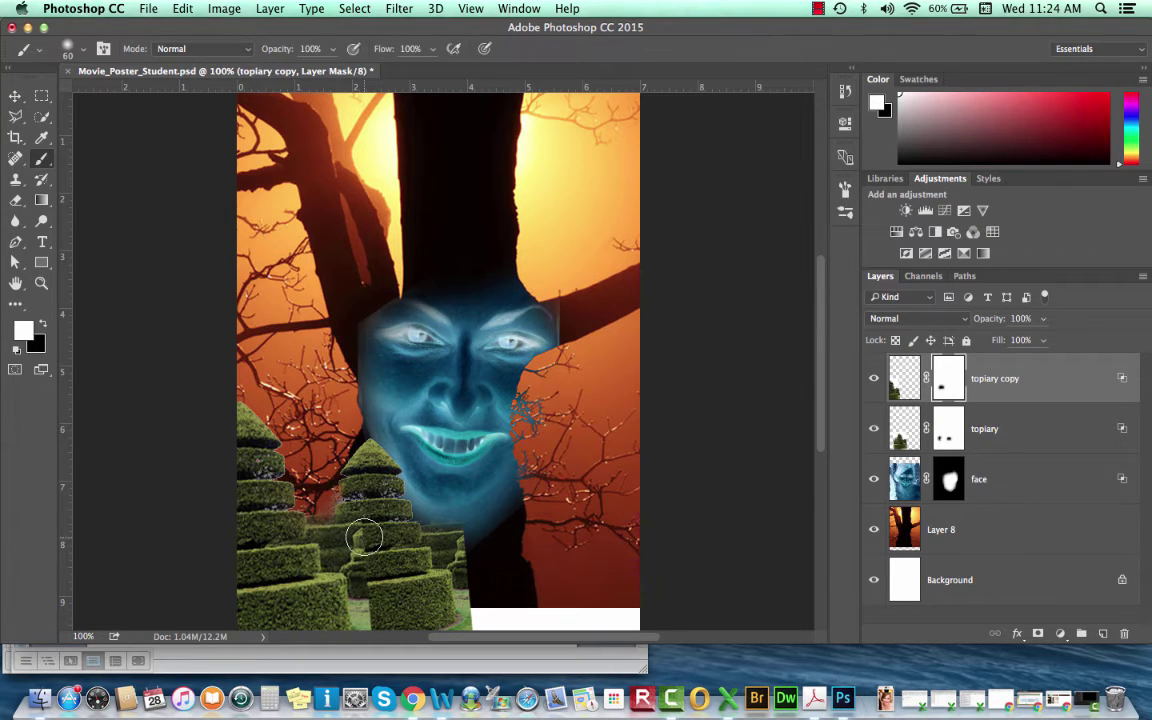
pyautogui.press('x')
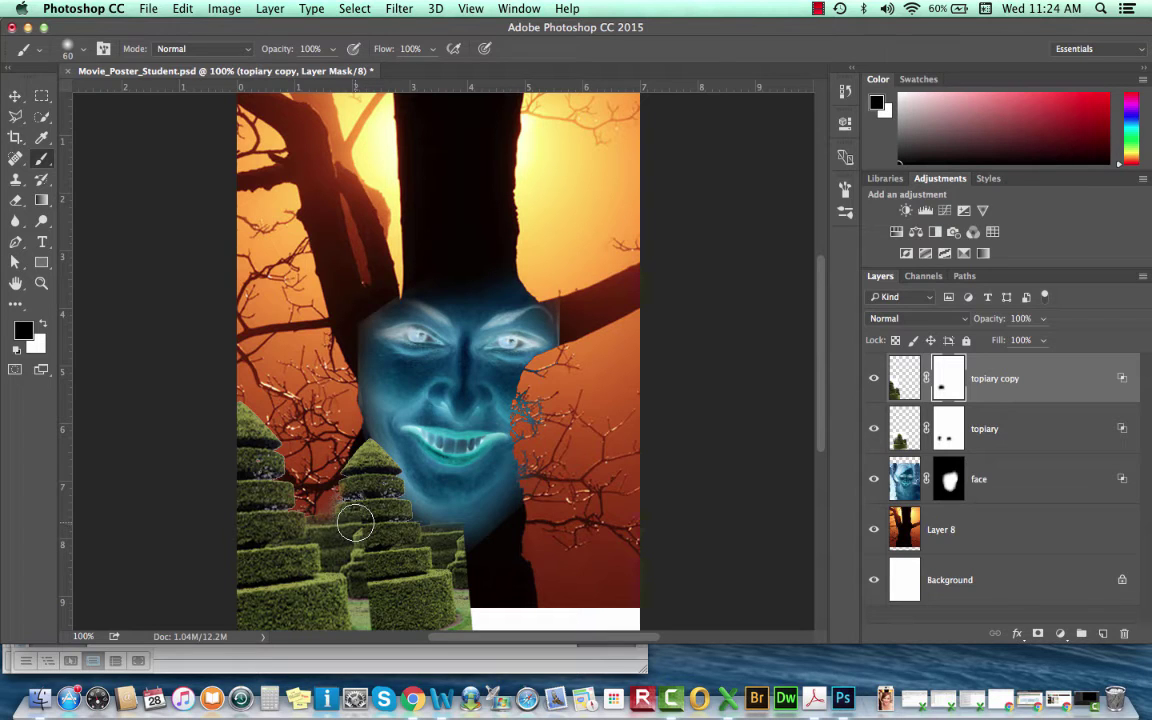
pyautogui.moveTo(355, 522)
pyautogui.mouseDown()
pyautogui.moveTo(370, 625)
pyautogui.moveTo(365, 580)
pyautogui.moveTo(313, 512)
pyautogui.moveTo(416, 612)
pyautogui.moveTo(312, 630)
pyautogui.moveTo(330, 630)
pyautogui.moveTo(330, 606)
pyautogui.moveTo(334, 621)
pyautogui.moveTo(370, 621)
pyautogui.mouseUp()
pyautogui.press('x')
pyautogui.press('x')
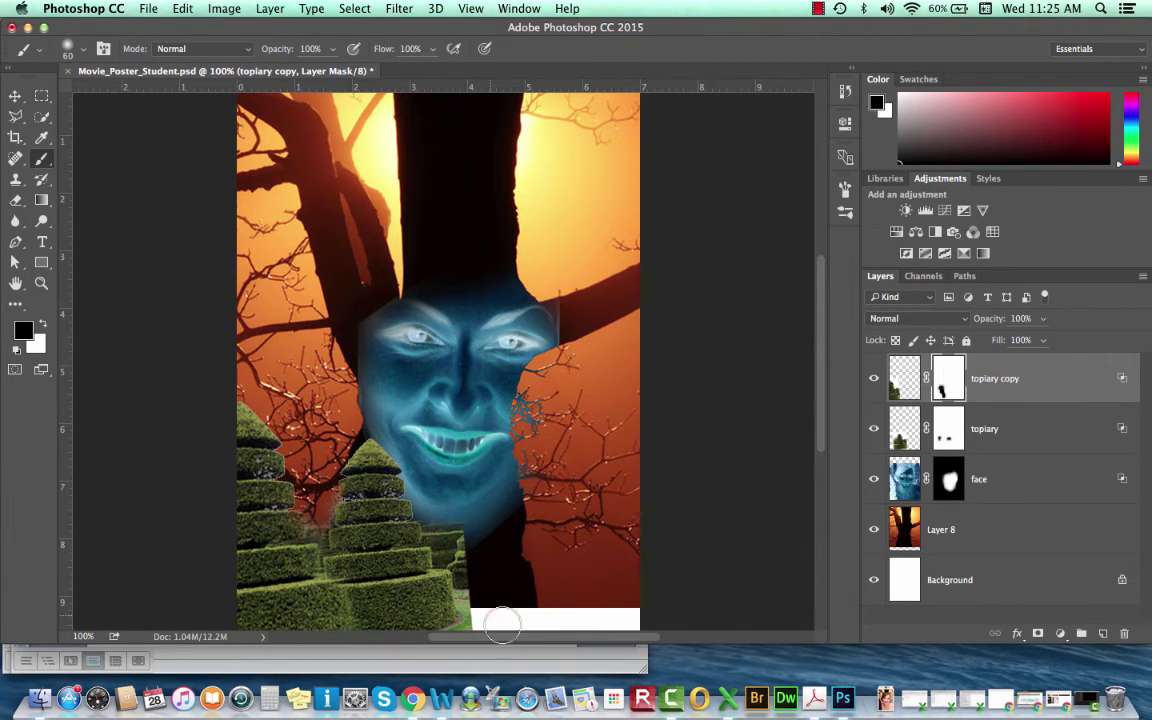
pyautogui.moveTo(381, 545)
pyautogui.mouseDown()
pyautogui.moveTo(345, 500)
pyautogui.moveTo(308, 517)
pyautogui.moveTo(340, 573)
pyautogui.moveTo(300, 530)
pyautogui.moveTo(305, 520)
pyautogui.moveTo(341, 575)
pyautogui.mouseUp()
pyautogui.press('x')
pyautogui.press('x')
pyautogui.moveTo(315, 515); pyautogui.dragTo(373, 630)
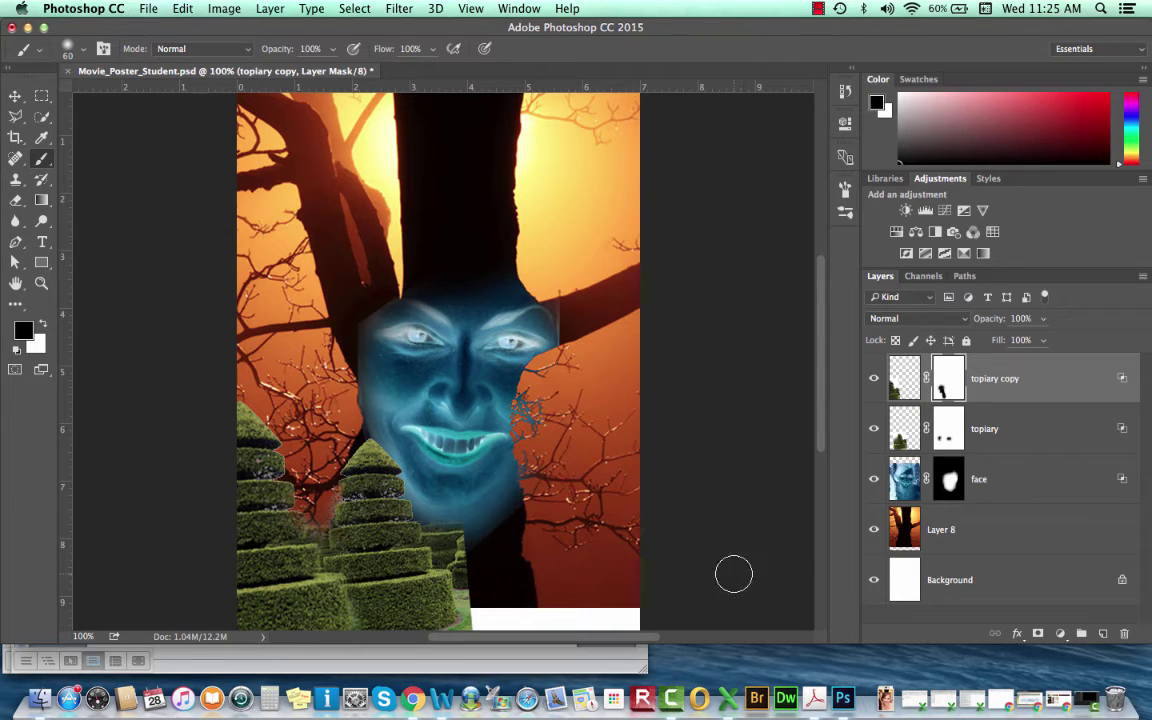
# Duplicate the topiary and topiary copy layers together and flip the duplicates horizontally.
pyautogui.keyDown('shift'); pyautogui.click(1013, 436); pyautogui.keyUp('shift')
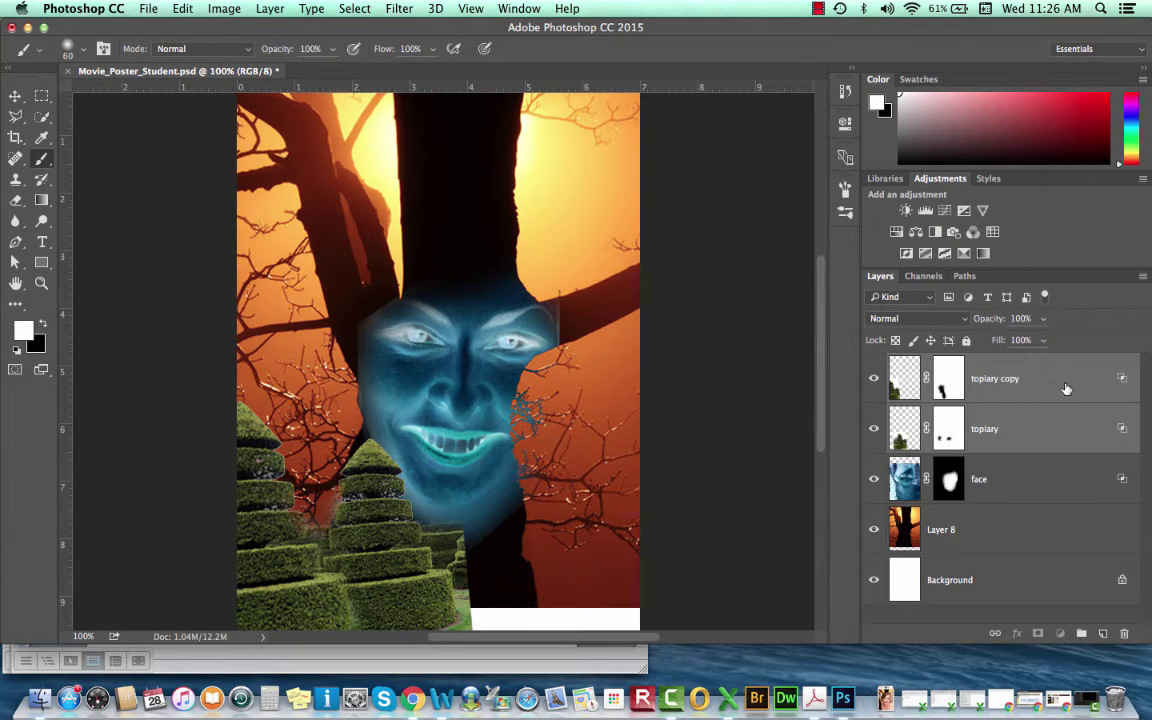
pyautogui.press('super+j')
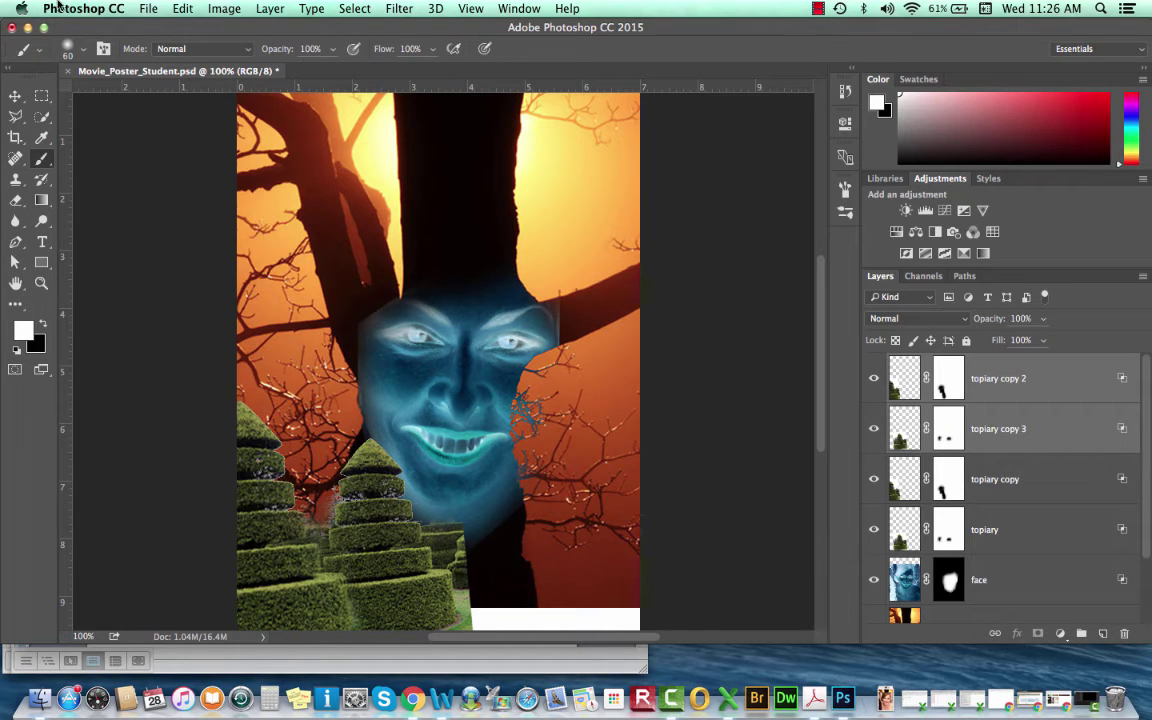
pyautogui.click(183, 9)
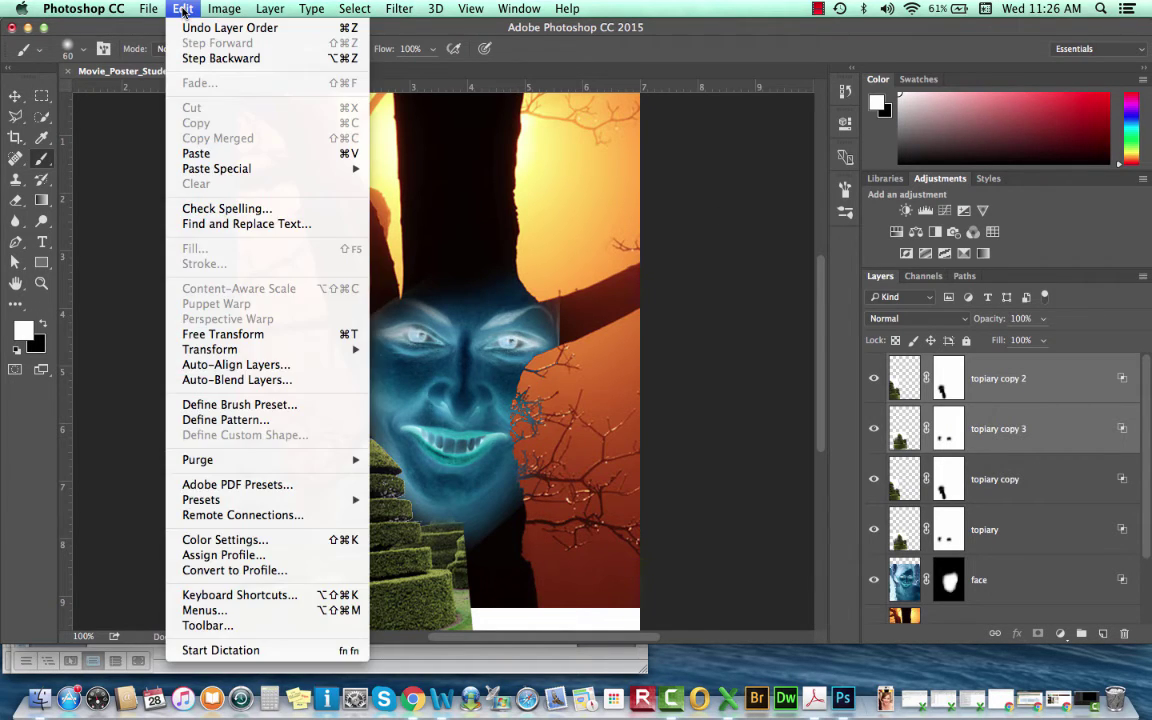
pyautogui.moveTo(276, 351)
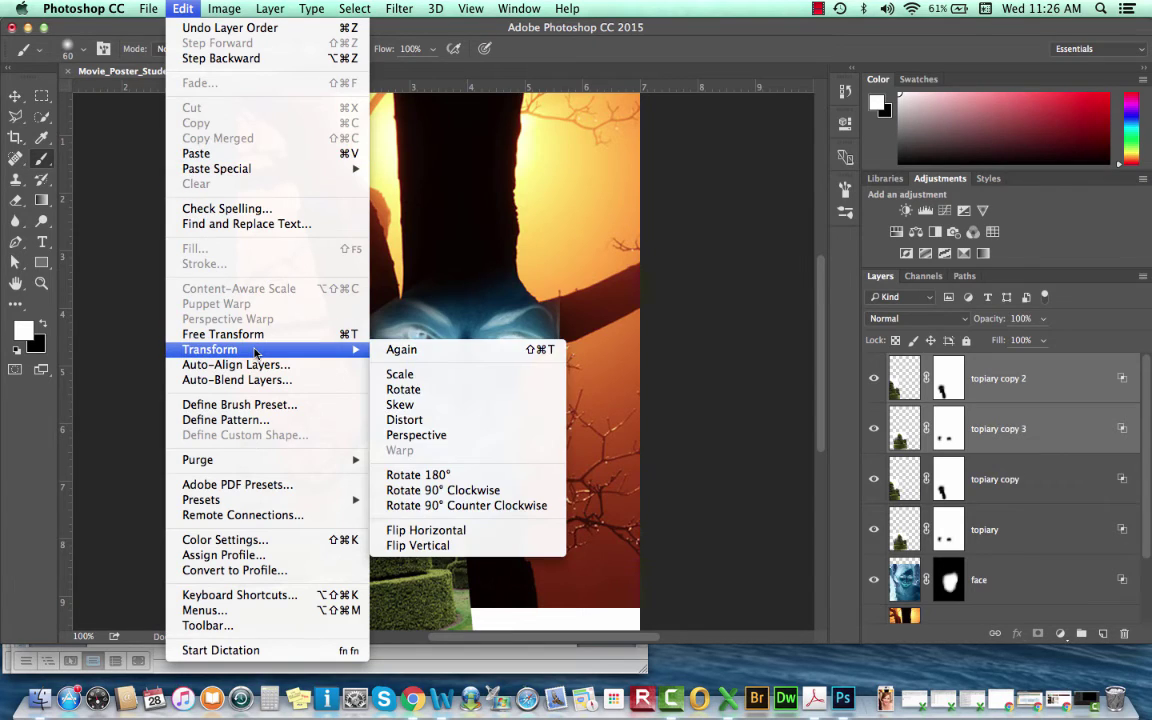
pyautogui.click(484, 530)
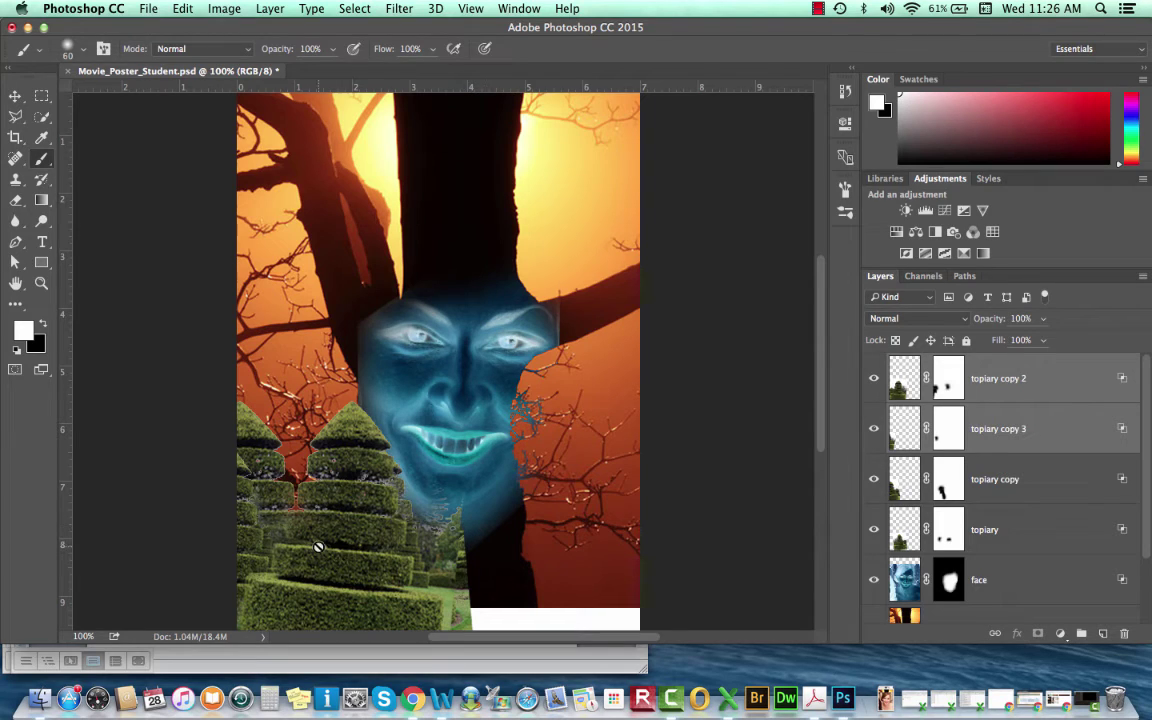
# Move the flipped topiary pair to the poster's right side, and shift all four topiary layers left to centre the garden.
pyautogui.click(15, 97)
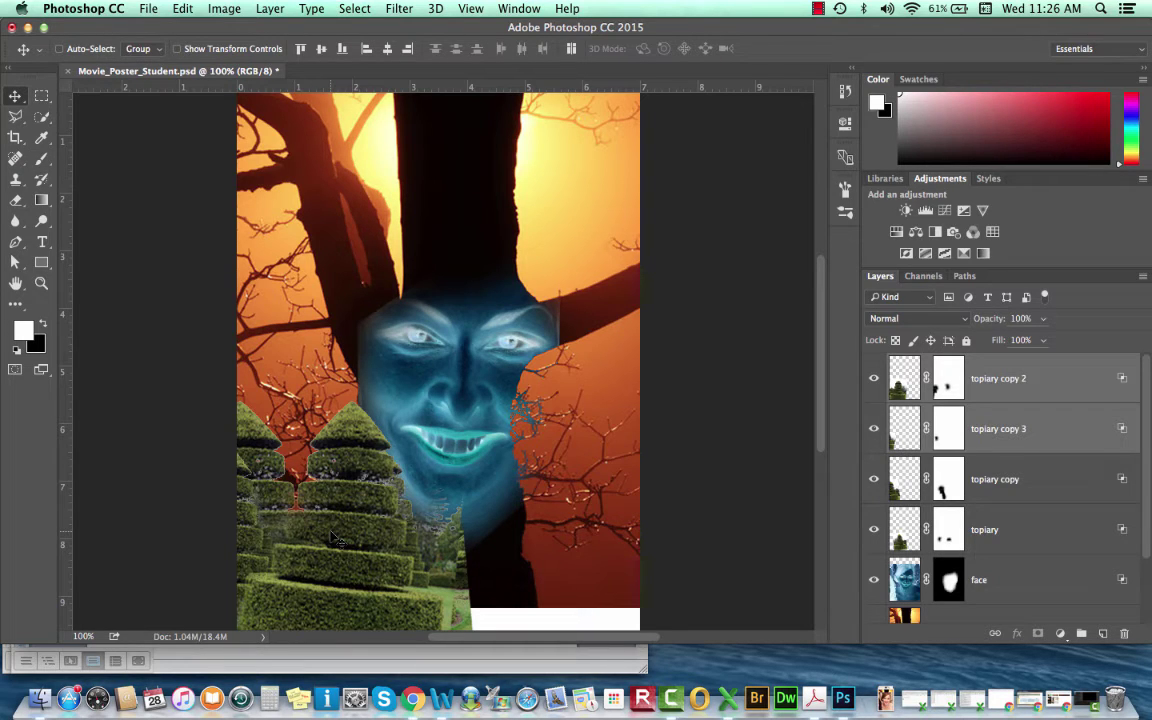
pyautogui.moveTo(336, 537); pyautogui.dragTo(664, 567)
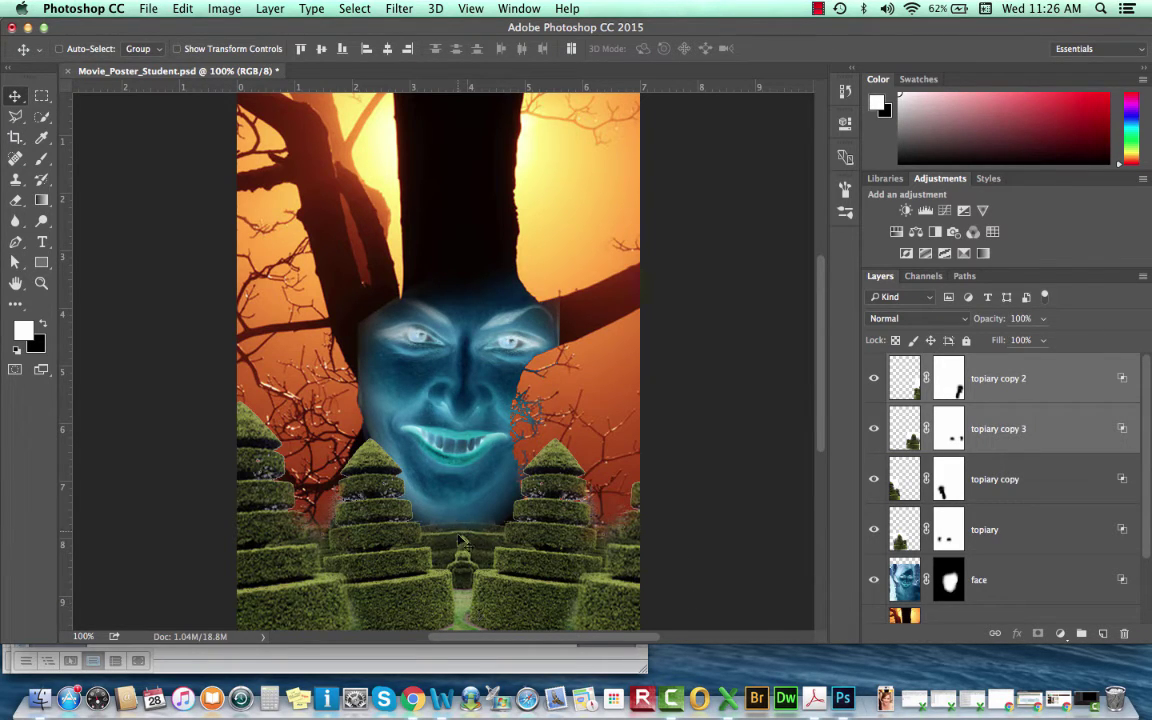
pyautogui.keyDown('shift'); pyautogui.click(1018, 528); pyautogui.keyUp('shift')
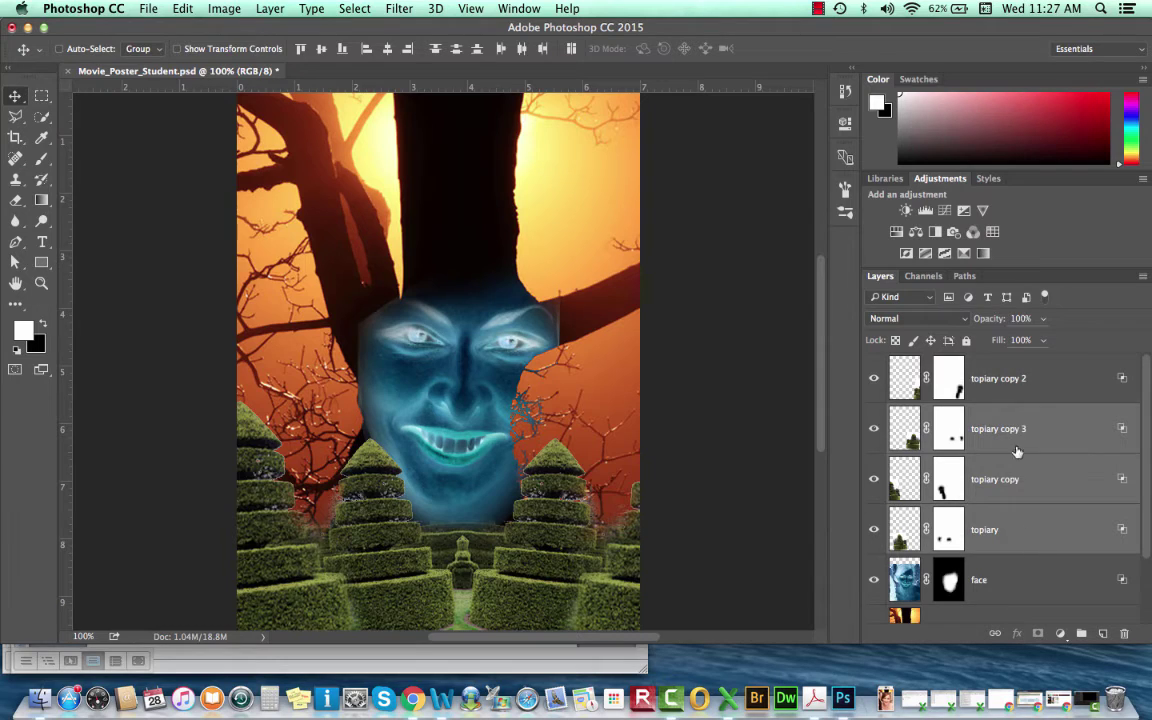
pyautogui.click(1027, 377)
pyautogui.keyDown('shift'); pyautogui.click(1023, 533); pyautogui.keyUp('shift')
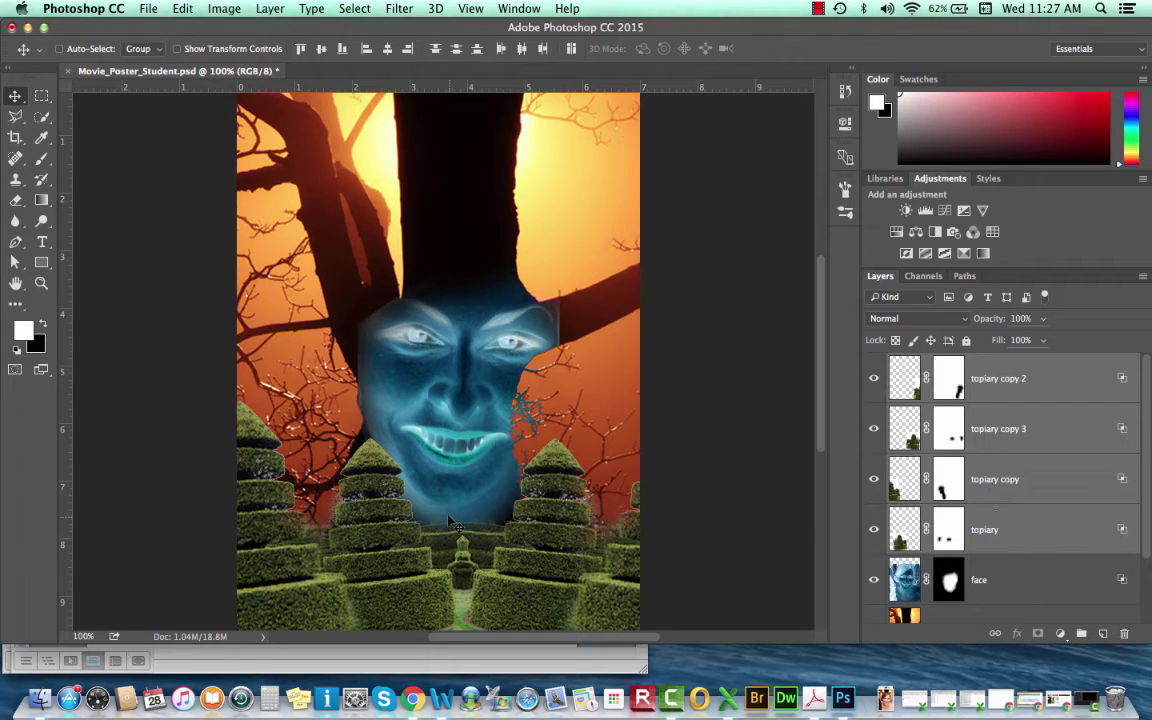
pyautogui.moveTo(518, 563); pyautogui.dragTo(490, 565)
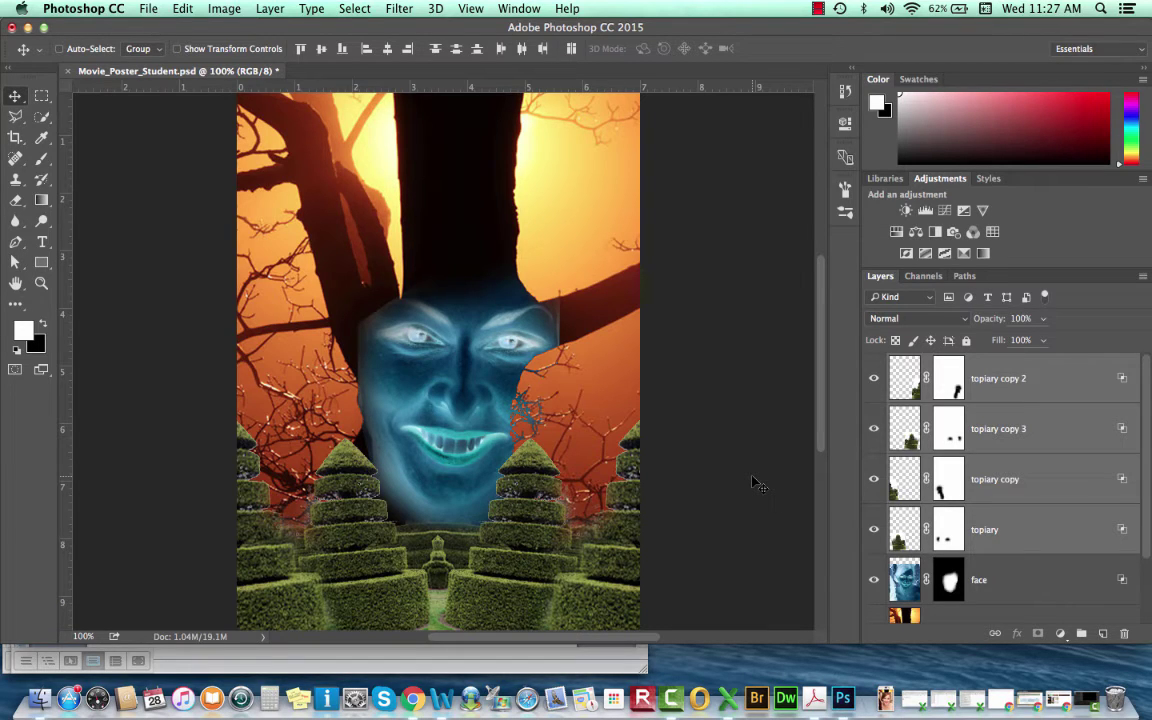
pyautogui.click(1019, 579)
pyautogui.scroll(-2, 1019, 579)
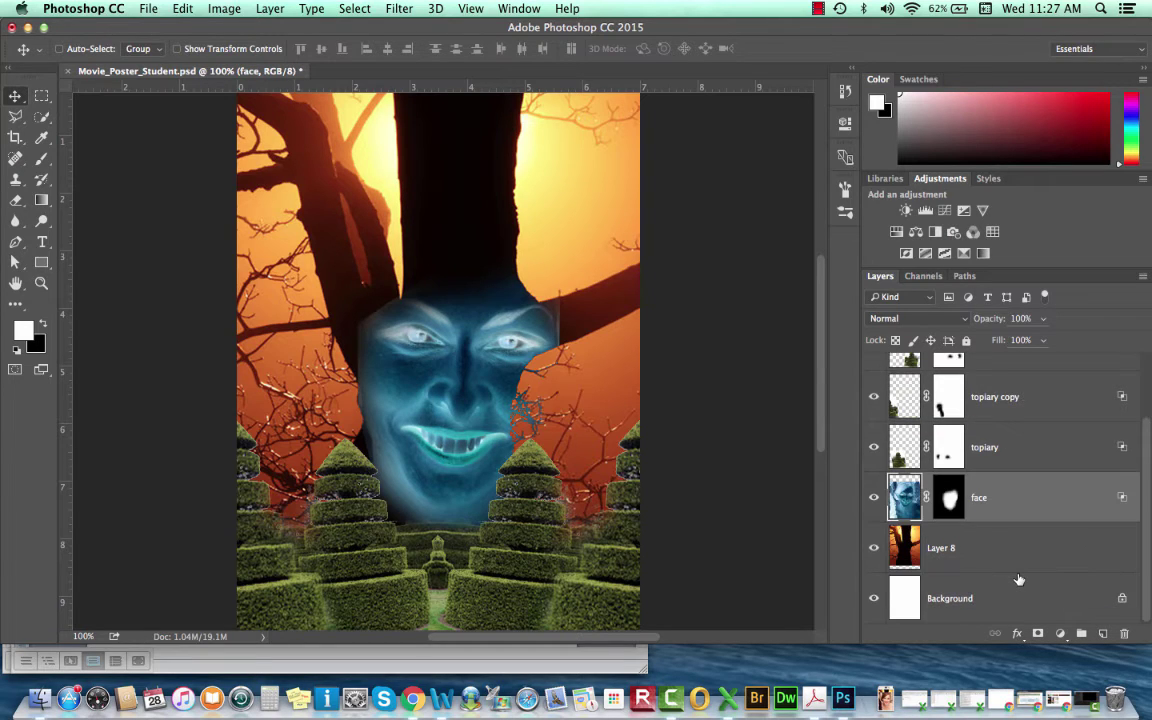
pyautogui.scroll(3, 1019, 579)
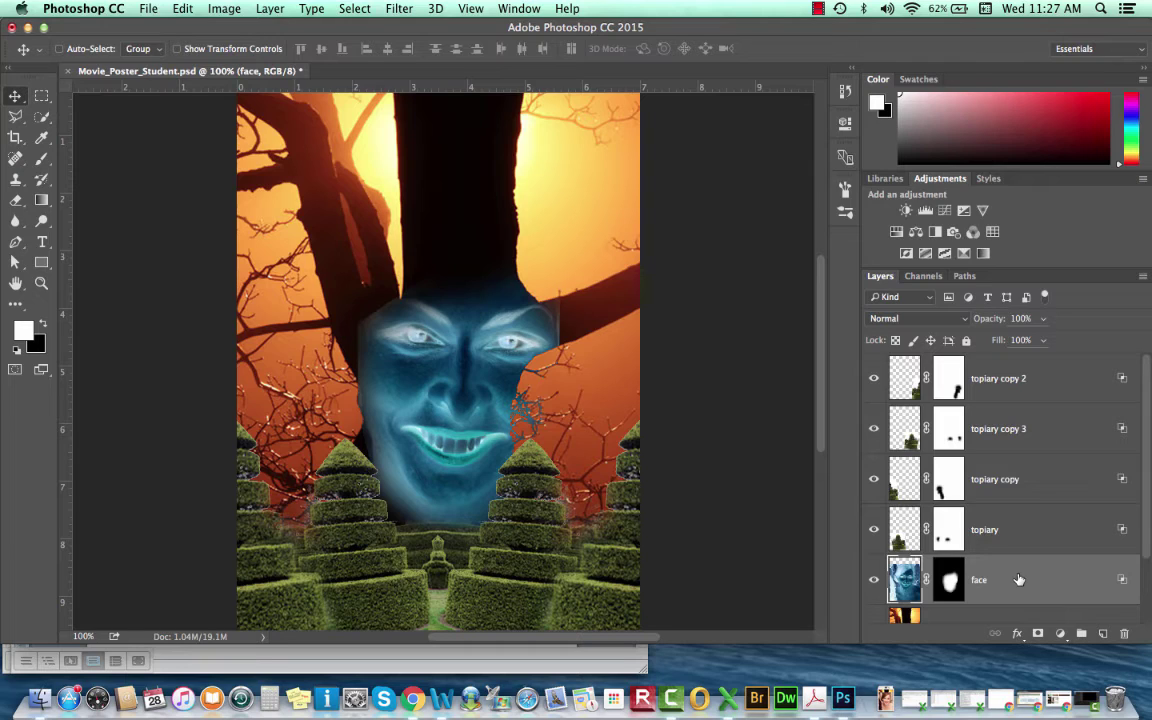
# Make the topmost topiary layer active and activate the saved Castle path.
pyautogui.click(1059, 400)
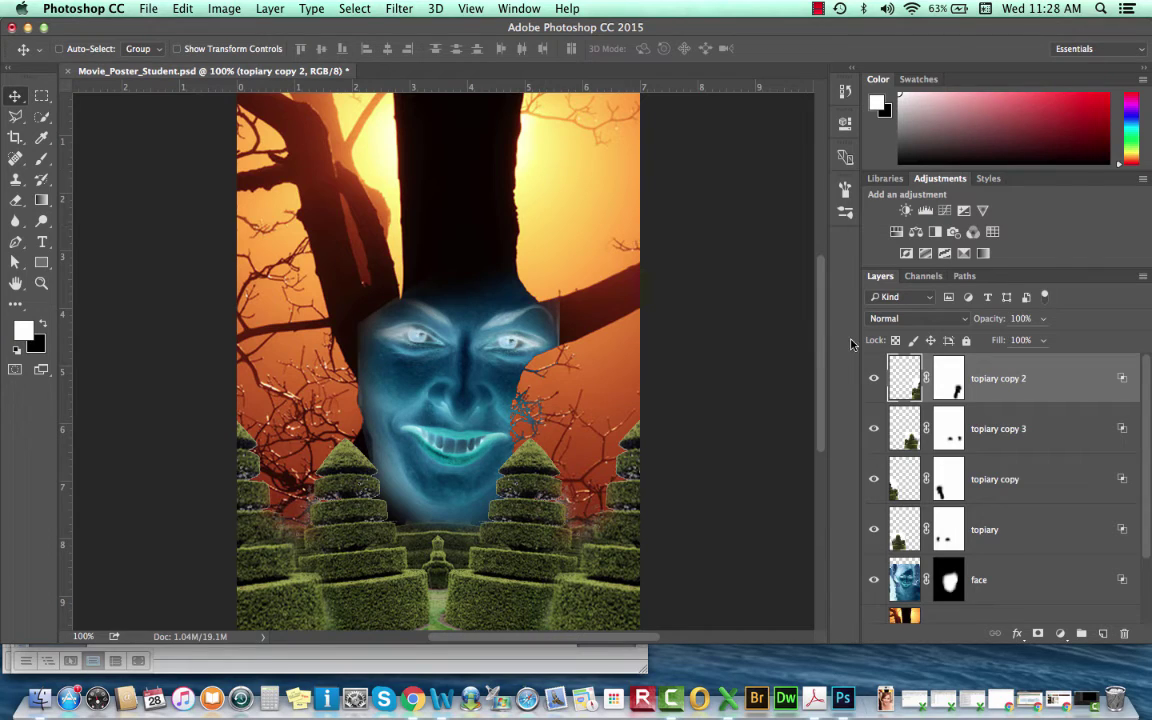
pyautogui.click(965, 277)
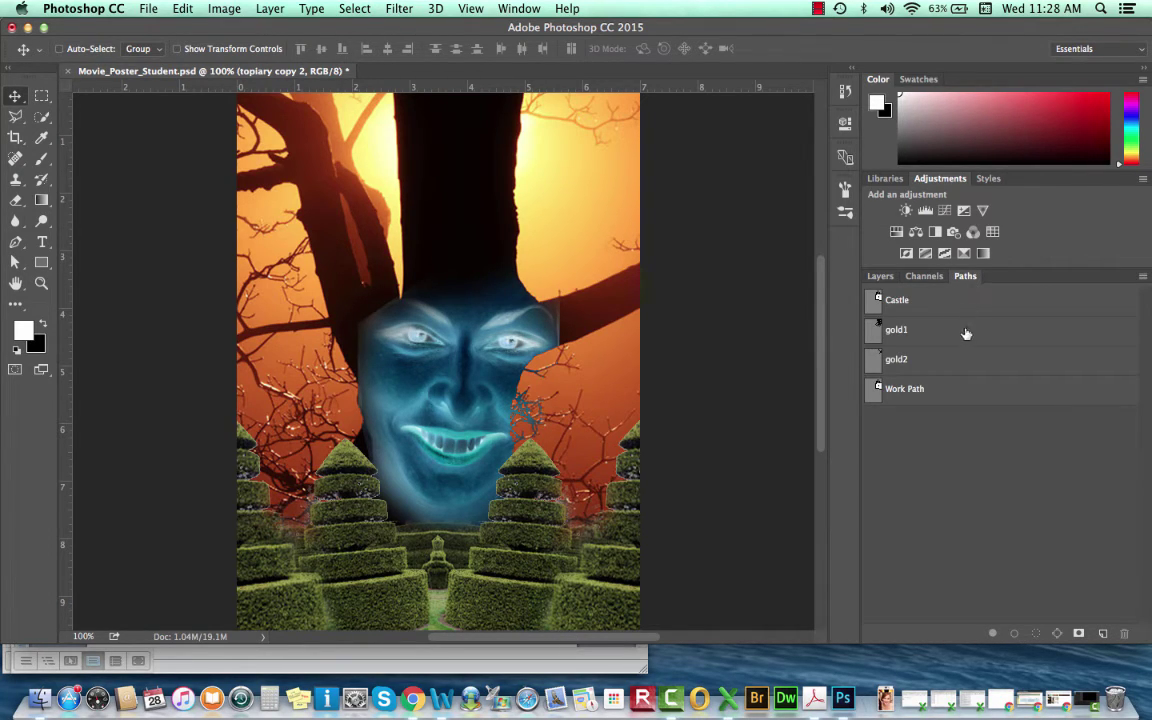
pyautogui.click(952, 305)
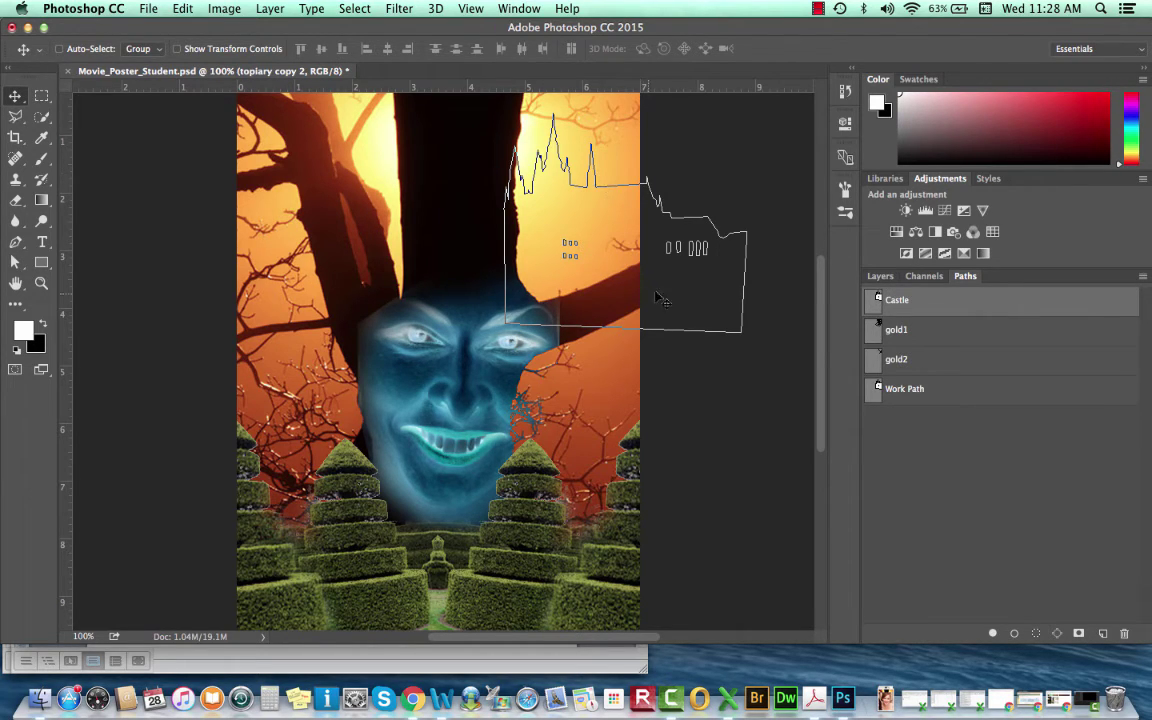
pyautogui.click(878, 276)
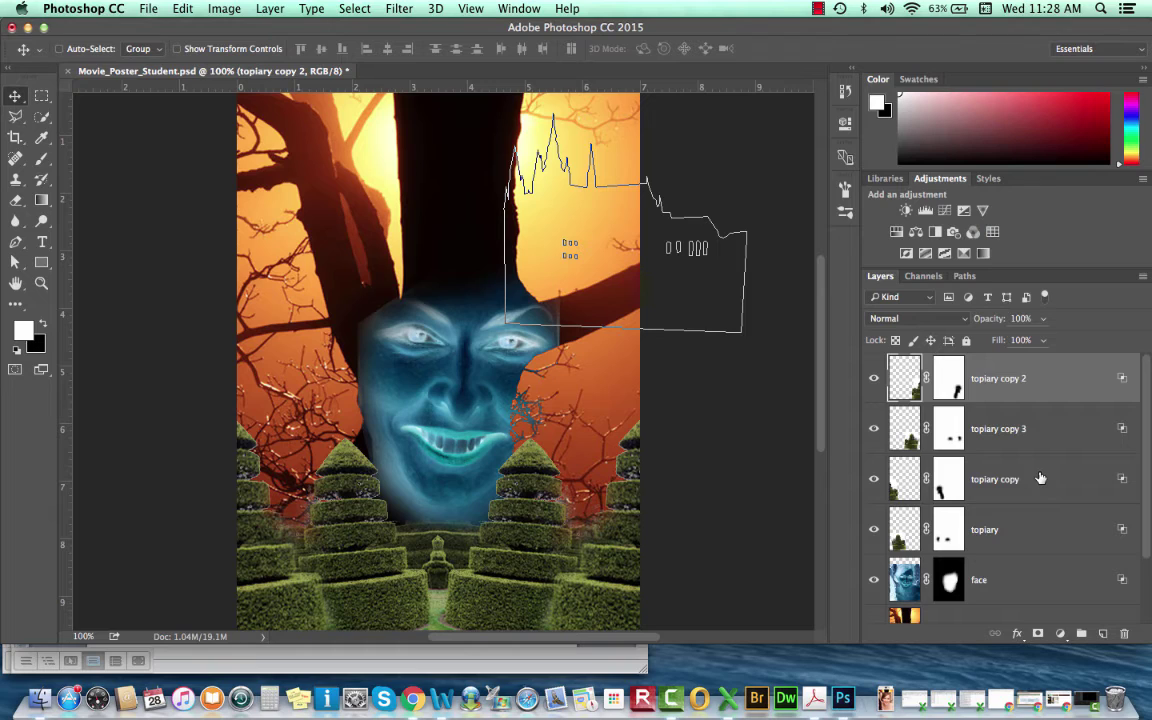
# Create a new layer above topiary copy 2 and name it castle.
pyautogui.click(1104, 635)
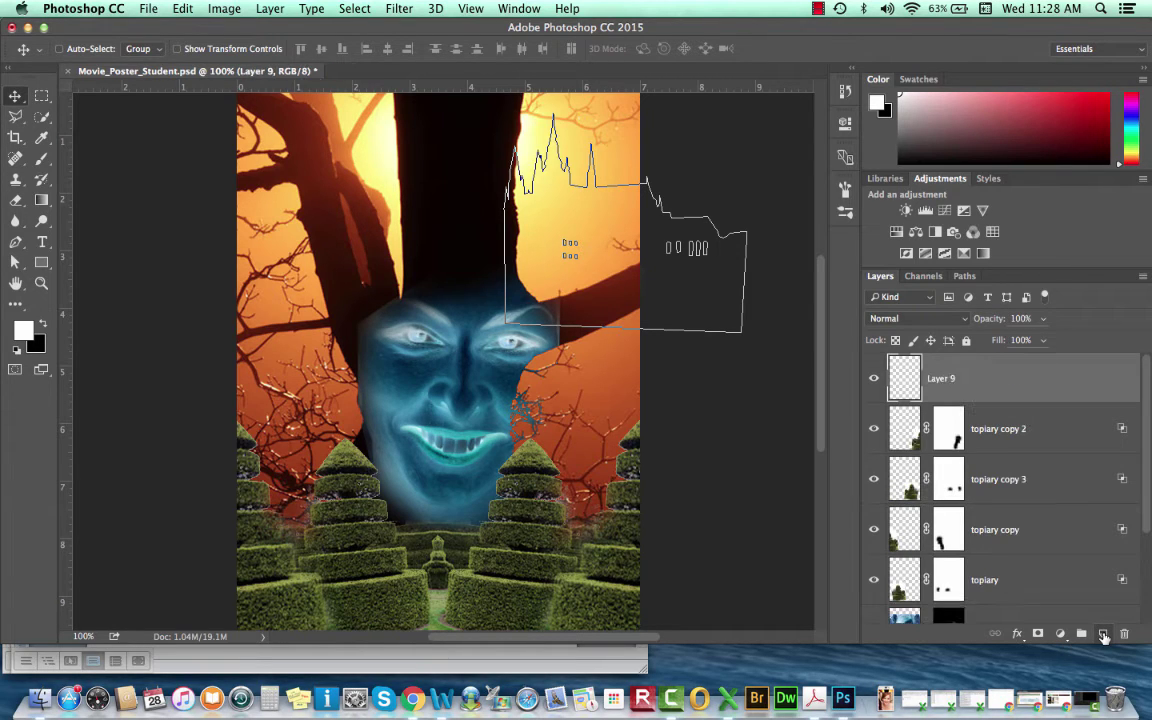
pyautogui.doubleClick(940, 378)
pyautogui.write('castle')
pyautogui.press('Return')
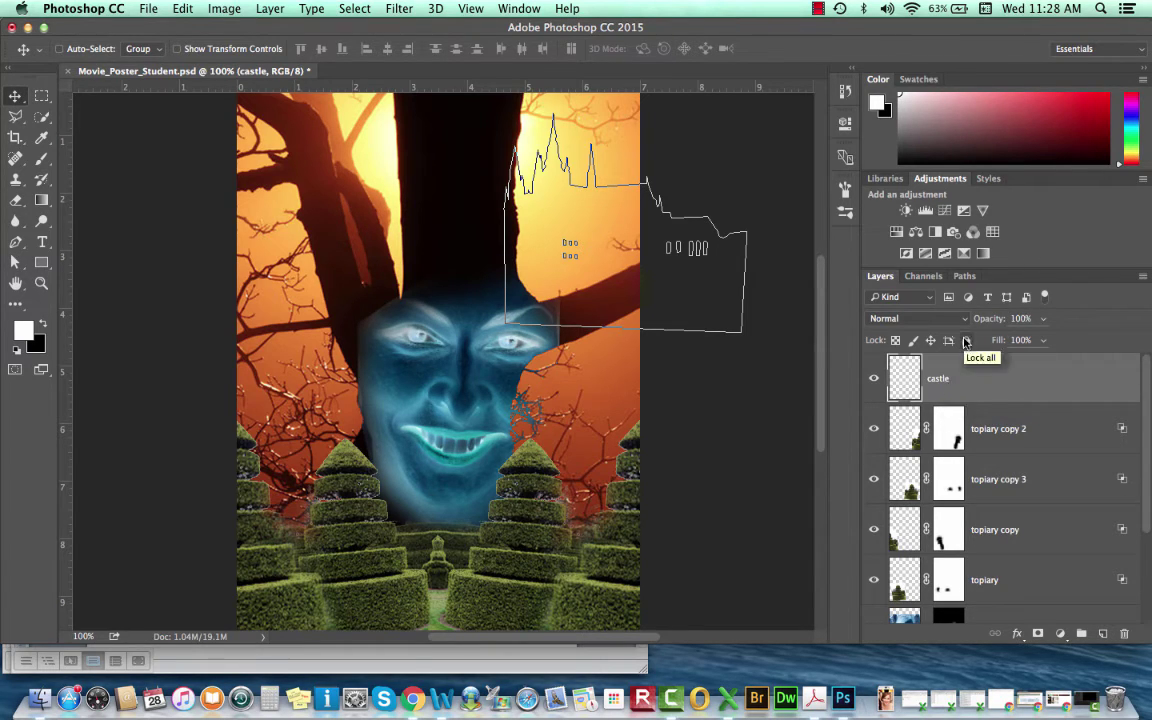
# Add a layer mask to the castle layer, plus a vector mask made from the active Castle path.
pyautogui.click(965, 279)
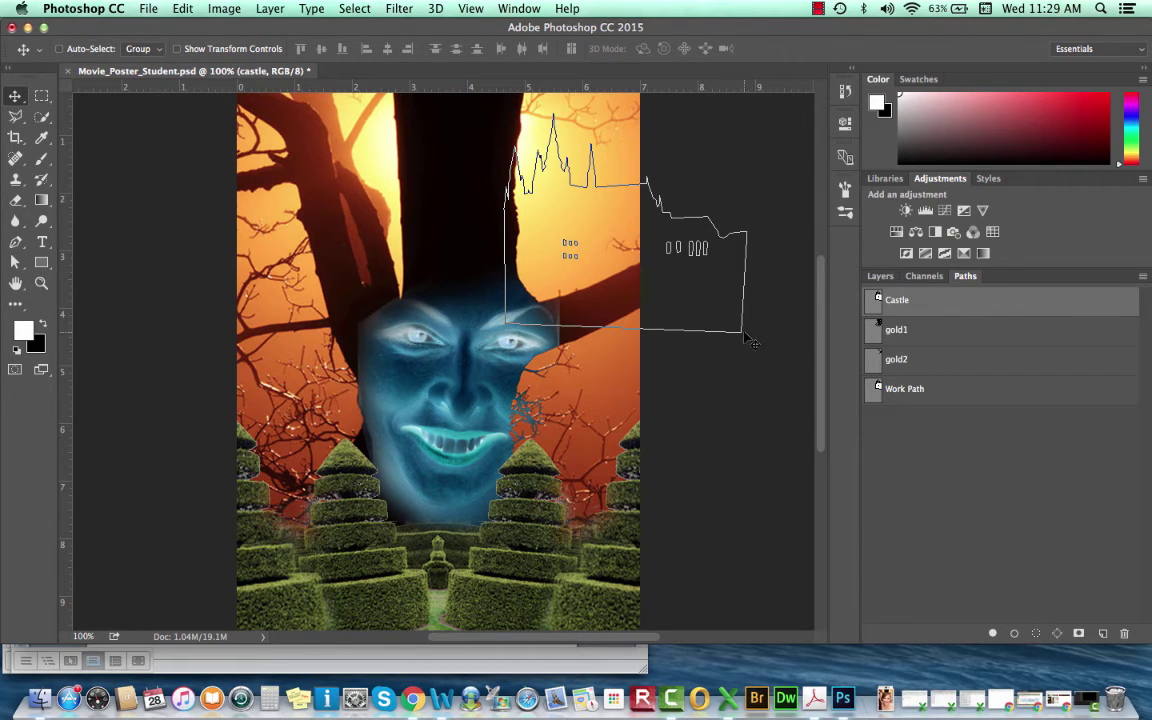
pyautogui.click(880, 277)
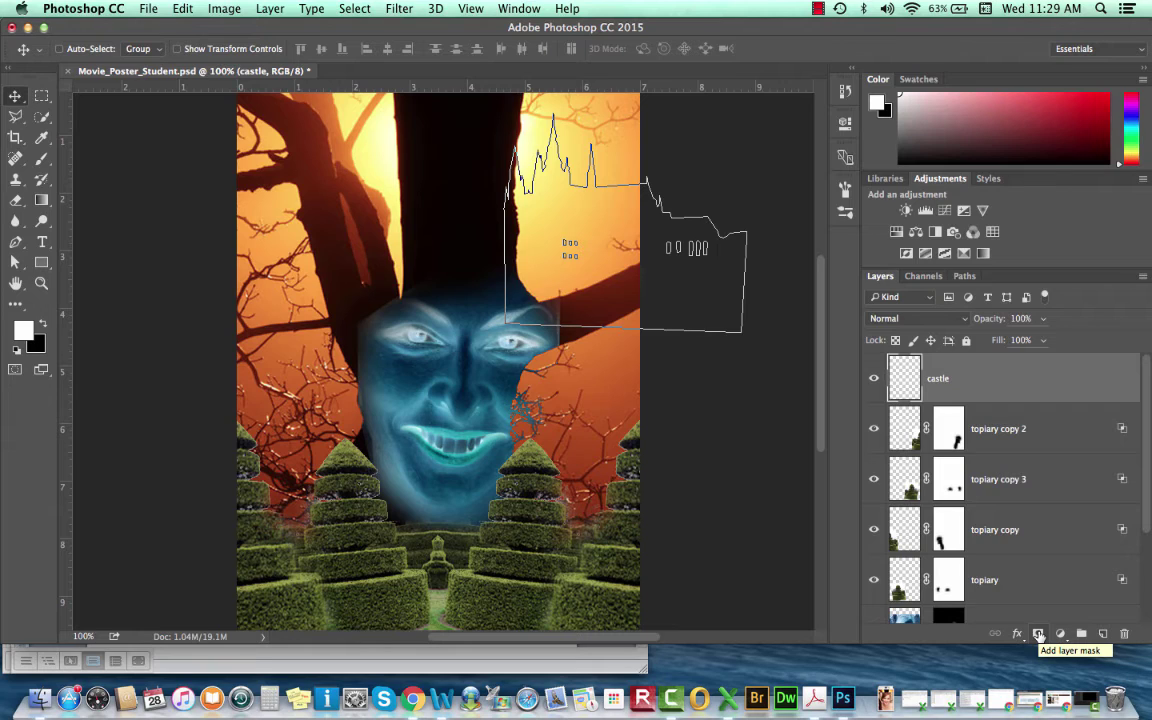
pyautogui.click(1038, 634)
pyautogui.click(1038, 634)
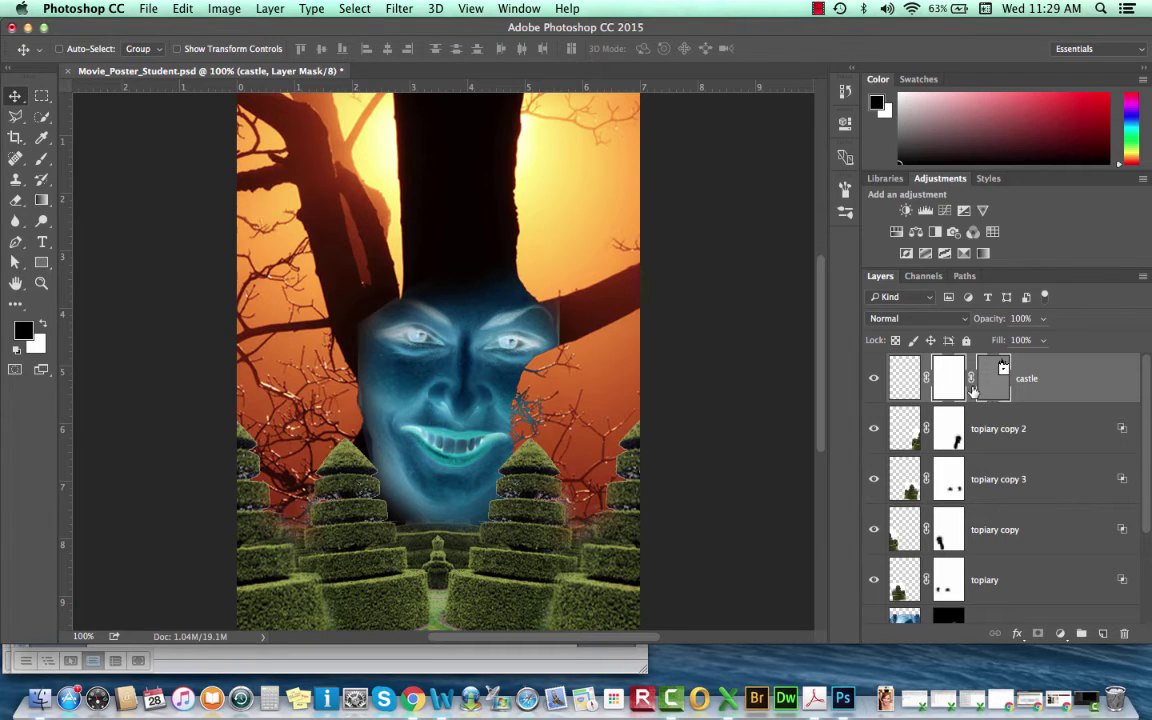
# Fill the castle layer itself, not its masks, with a black-to-transparent linear gradient running downward from the castle's towers.
pyautogui.click(916, 380)
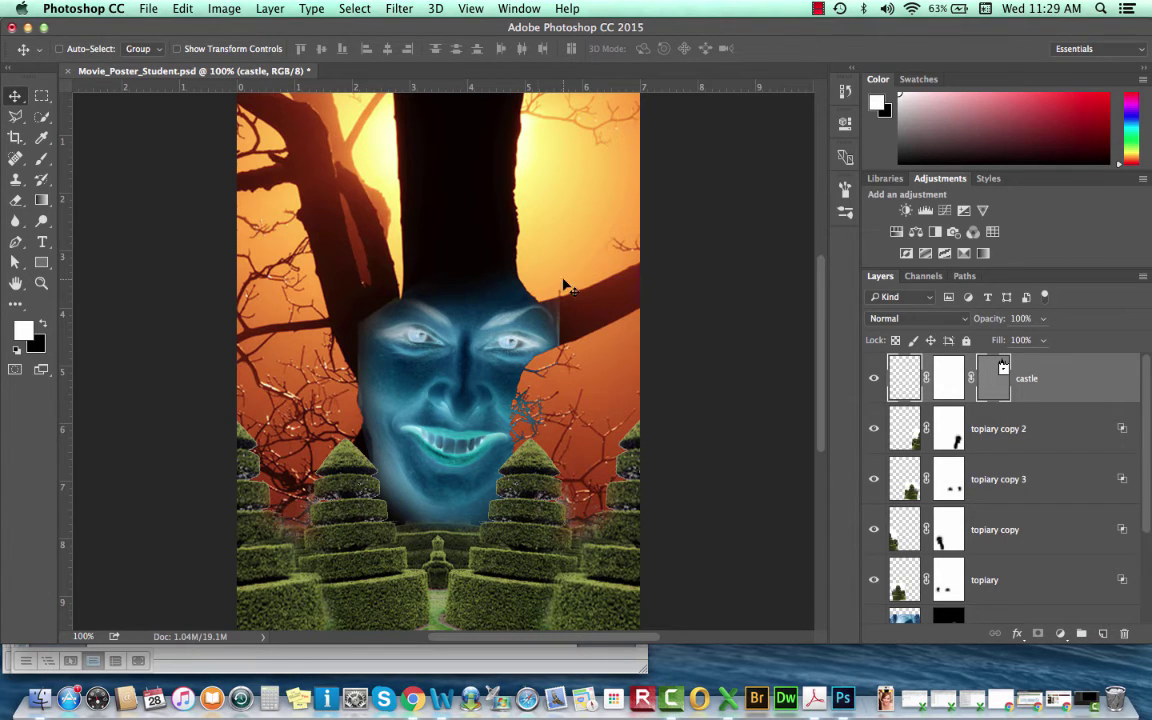
pyautogui.click(40, 196)
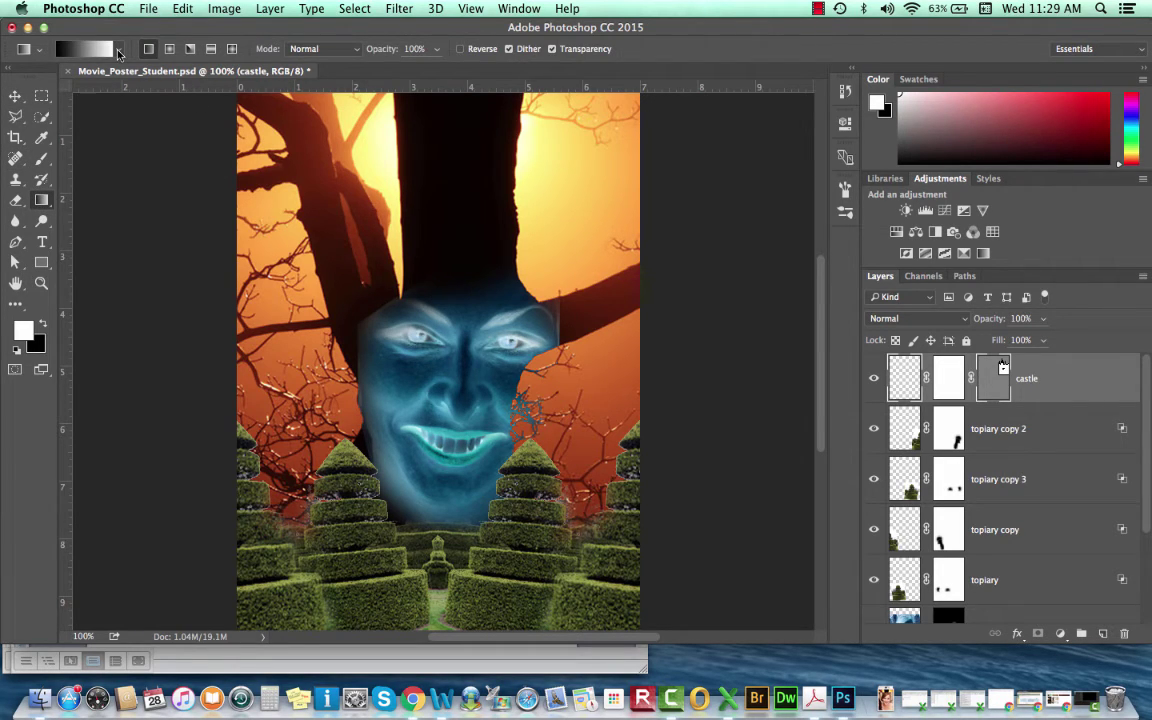
pyautogui.click(118, 52)
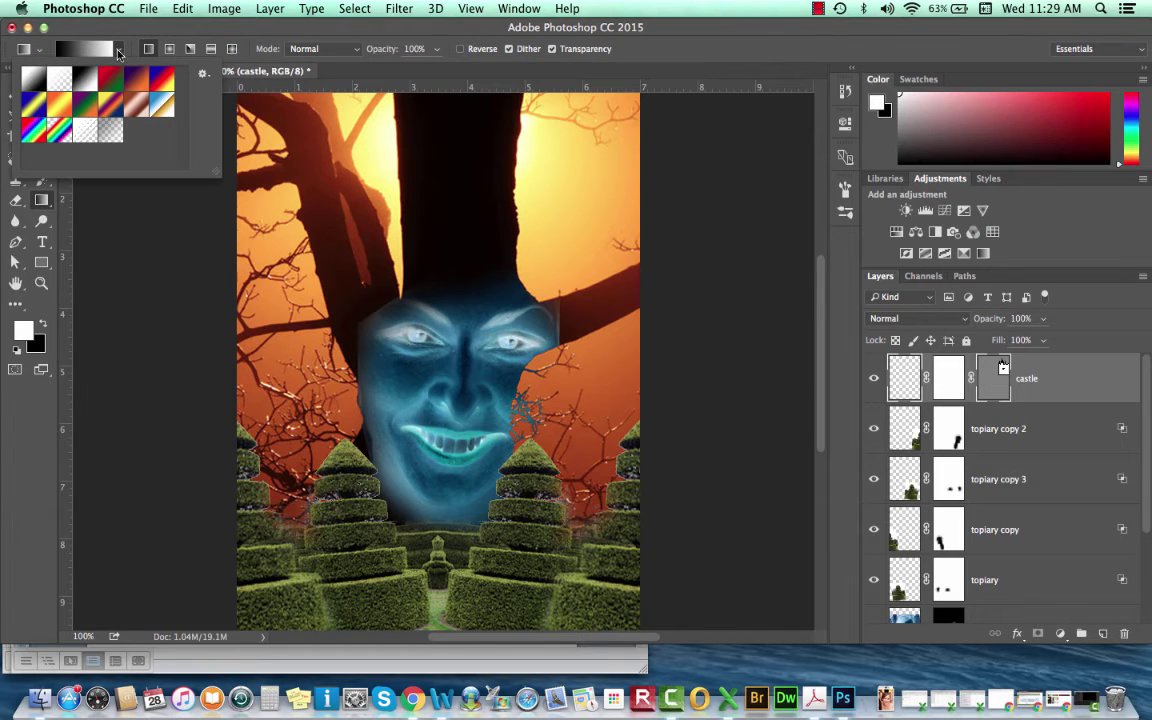
pyautogui.click(118, 46)
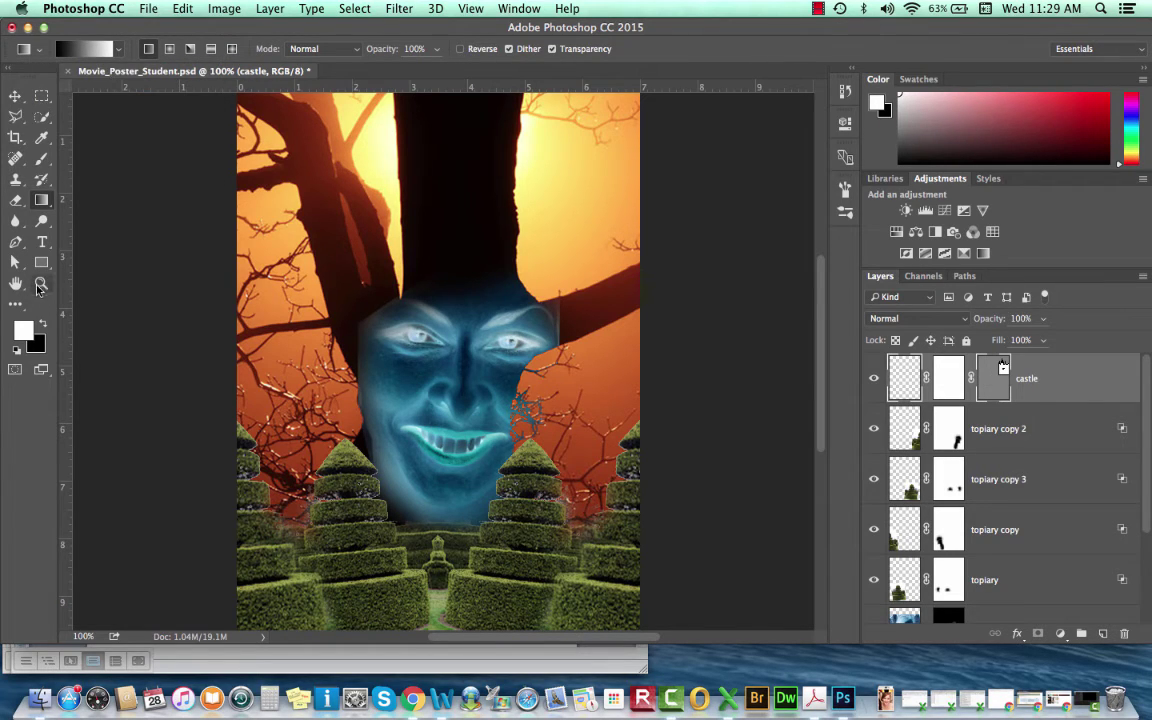
pyautogui.click(43, 328)
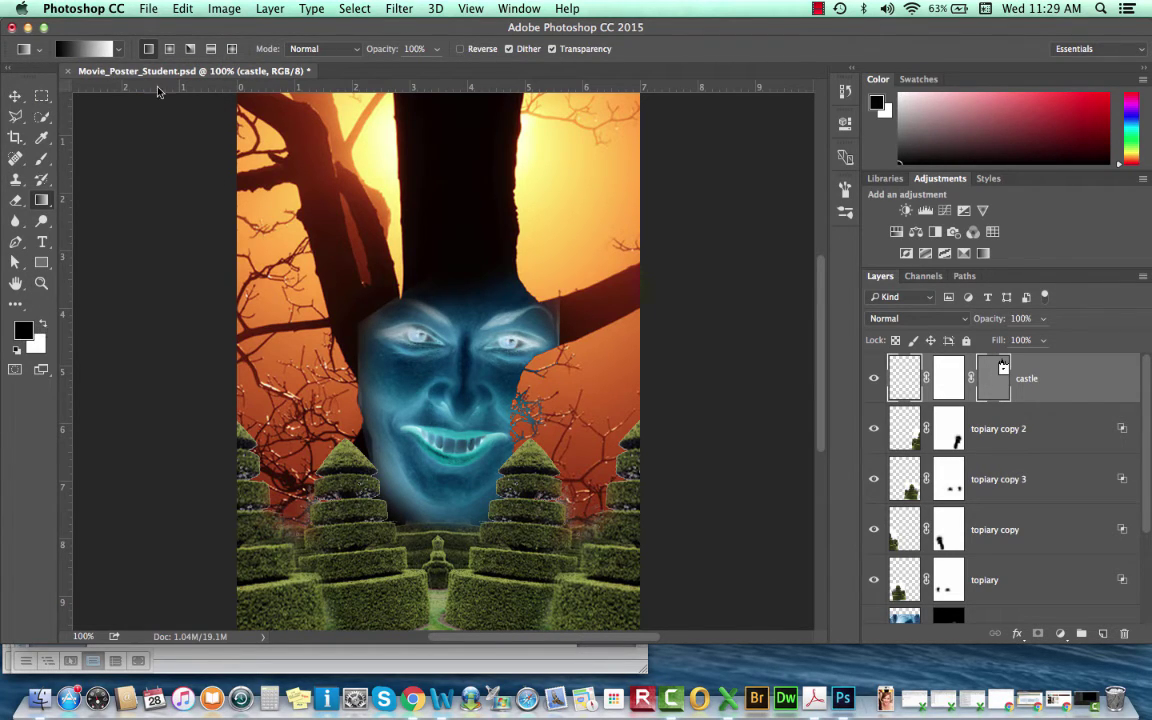
pyautogui.click(119, 52)
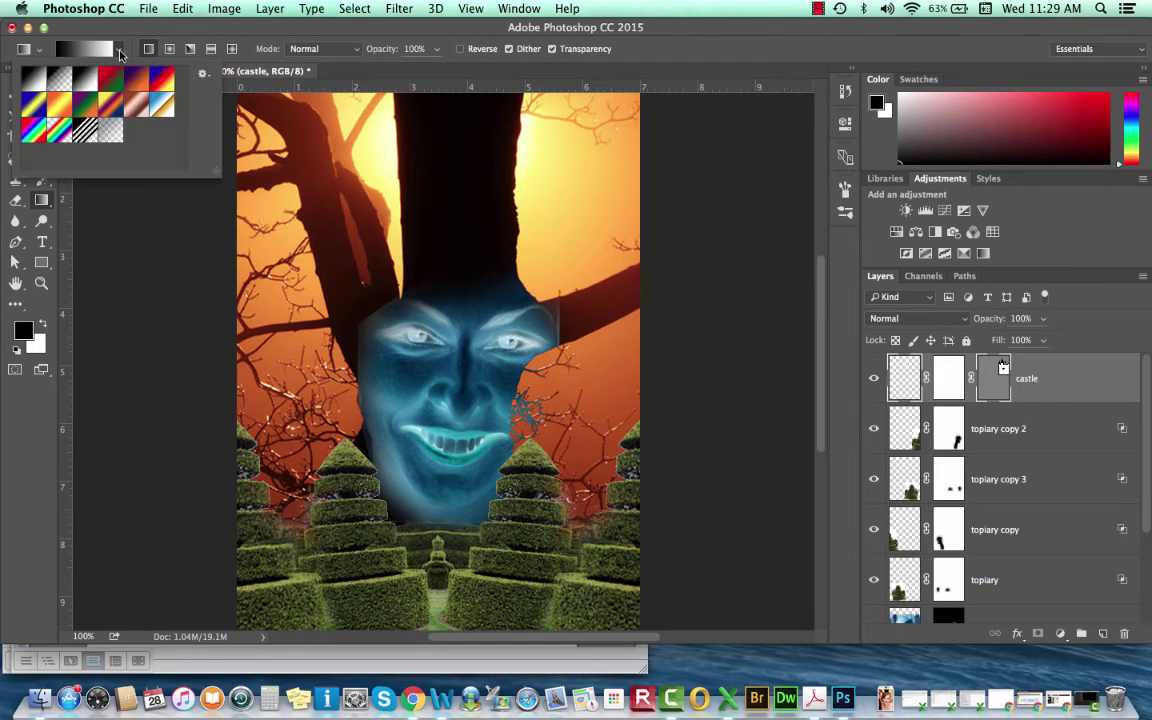
pyautogui.click(57, 80)
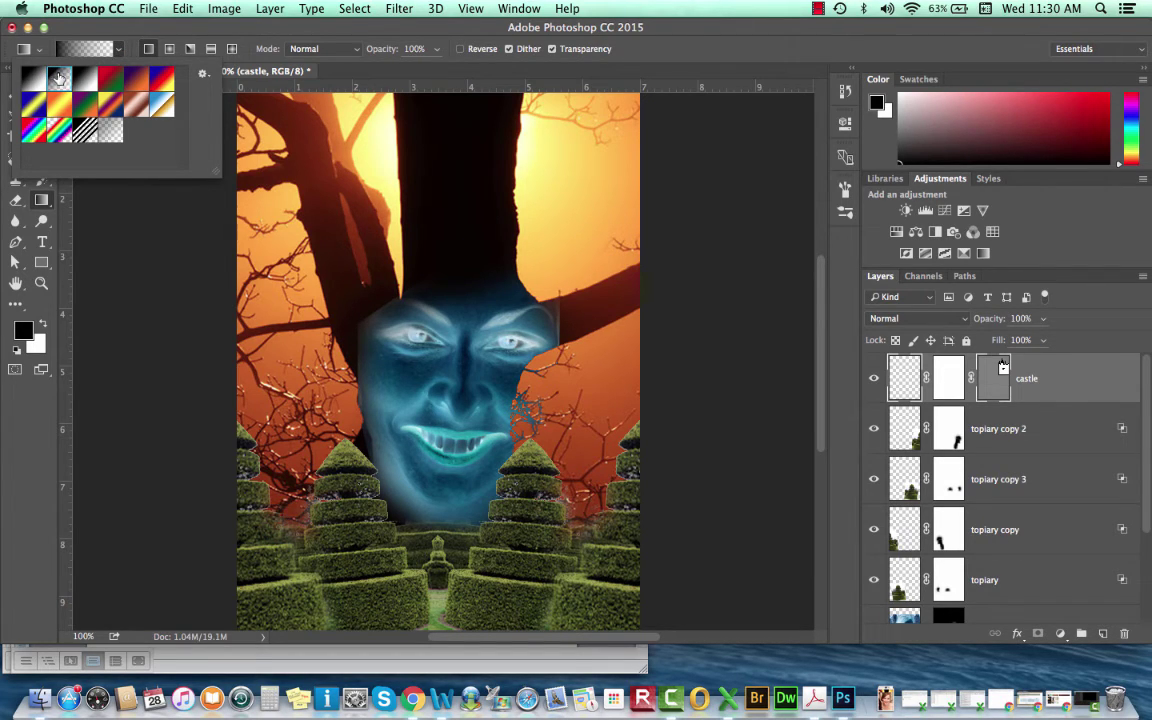
pyautogui.click(120, 49)
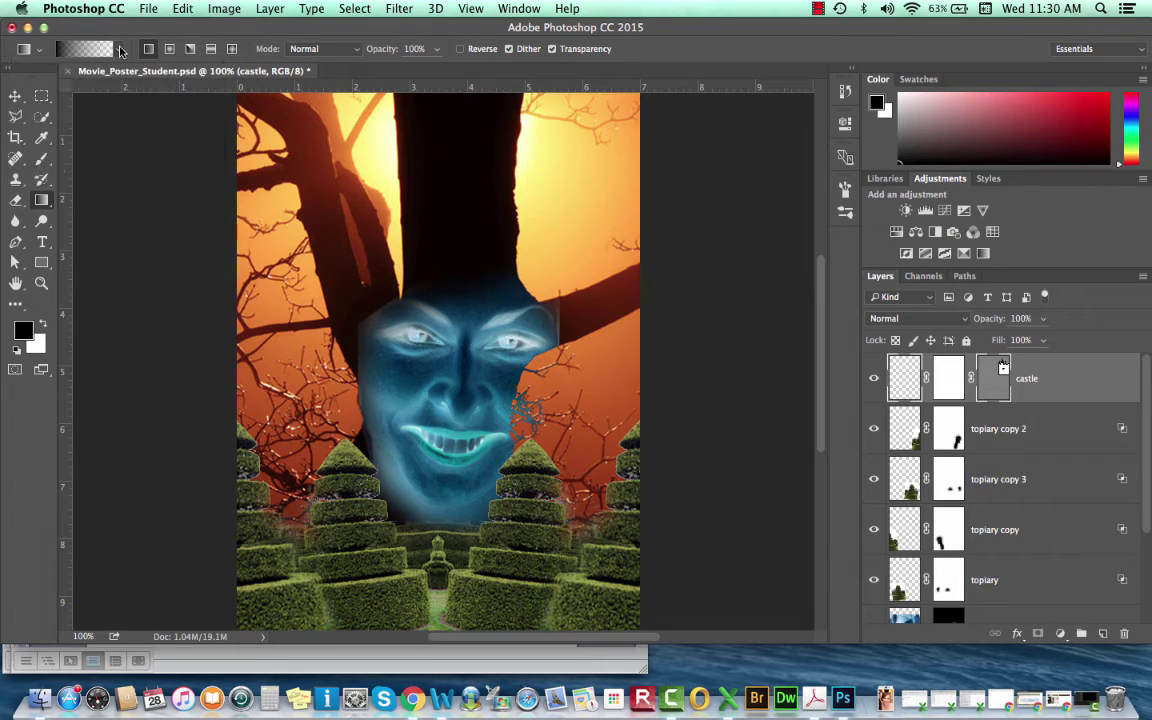
pyautogui.click(120, 49)
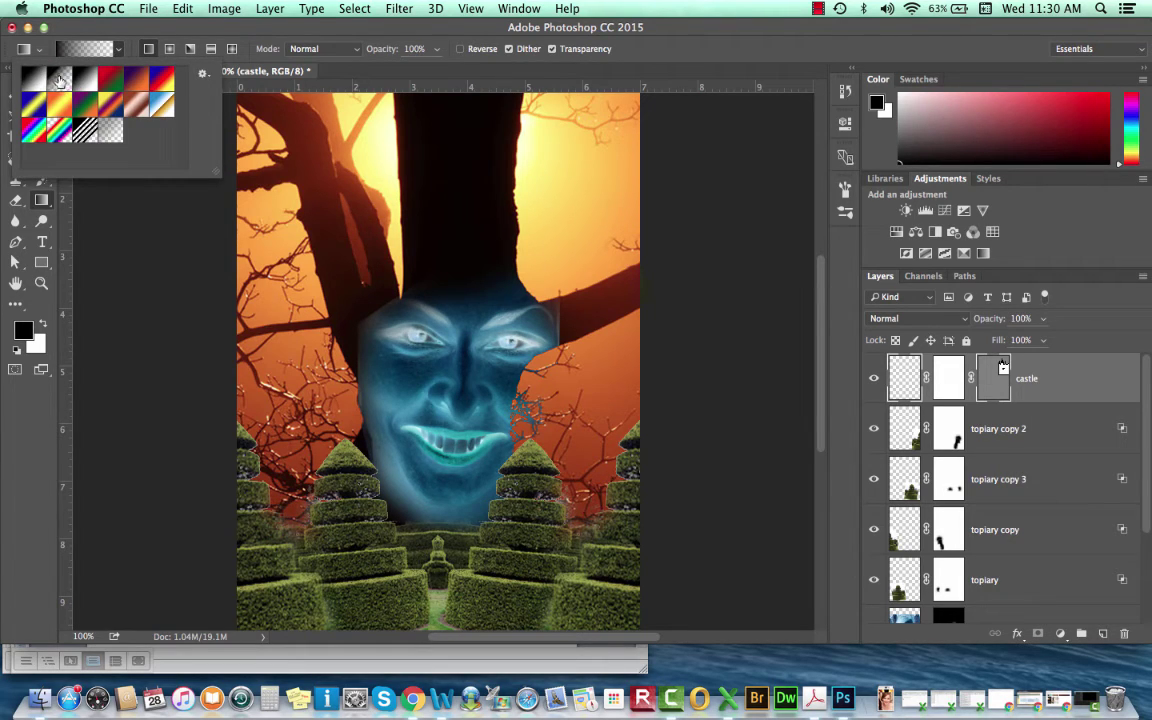
pyautogui.click(143, 36)
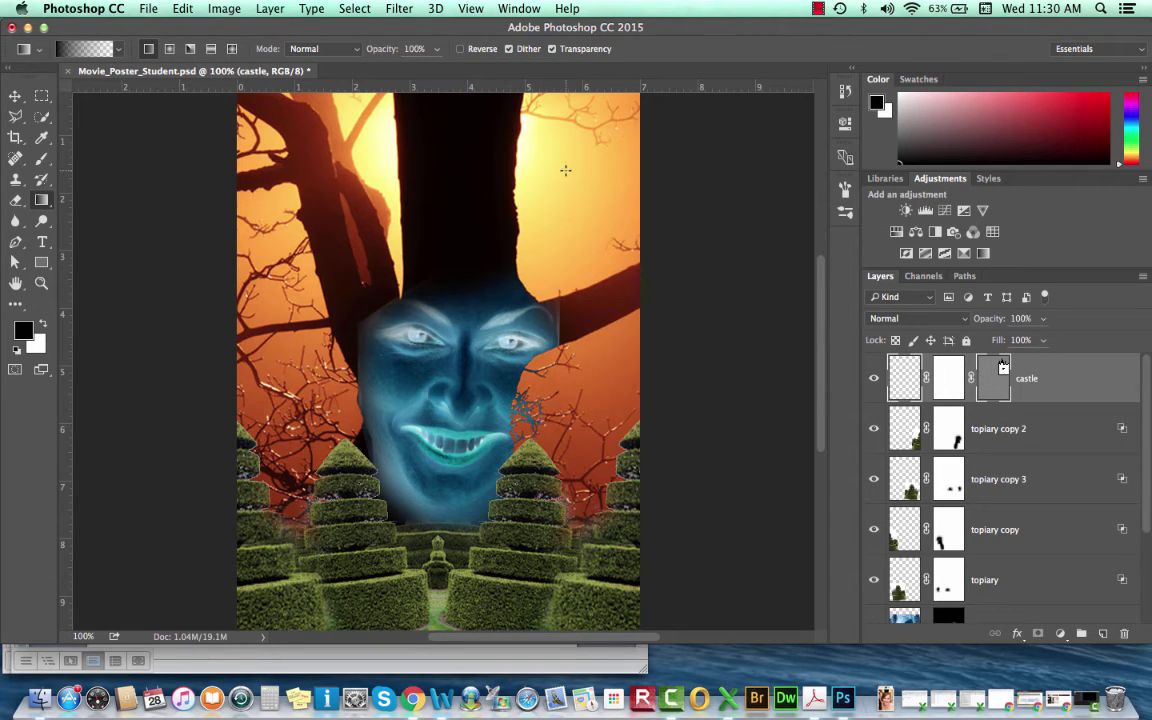
pyautogui.moveTo(565, 171); pyautogui.dragTo(565, 263)
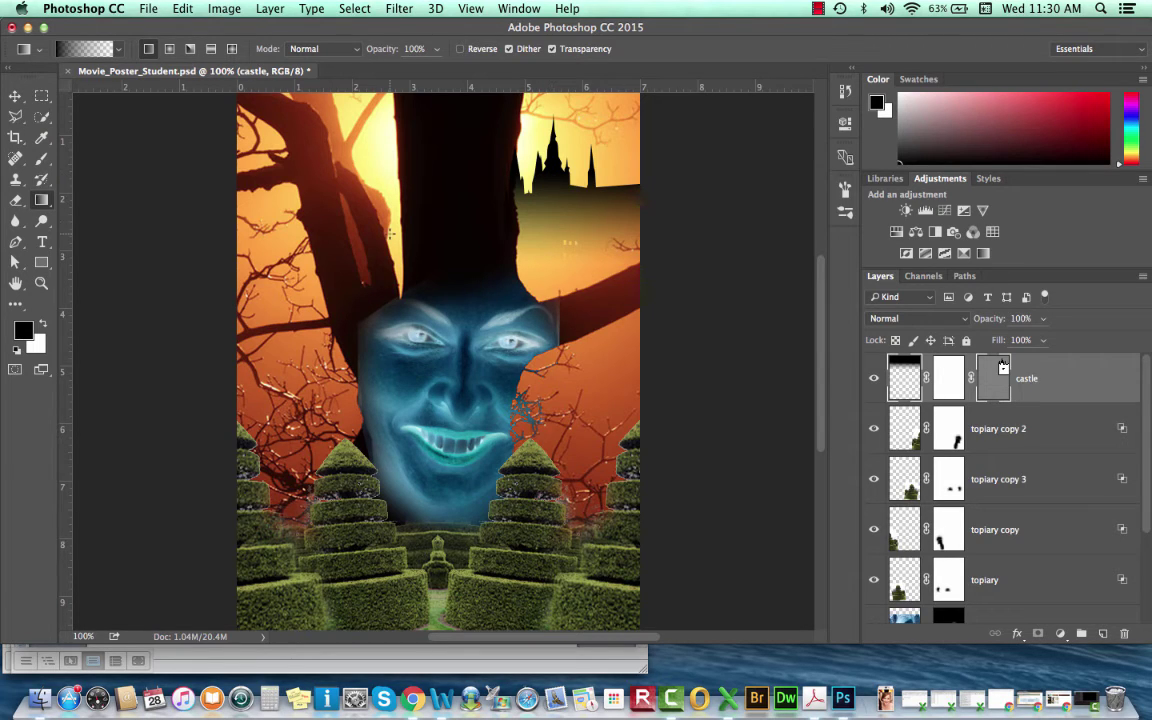
# Blend the castle behind the dark tree trunk by setting its Underlying Layer shadow range in Blend If to 44 / 88.
pyautogui.click(41, 282)
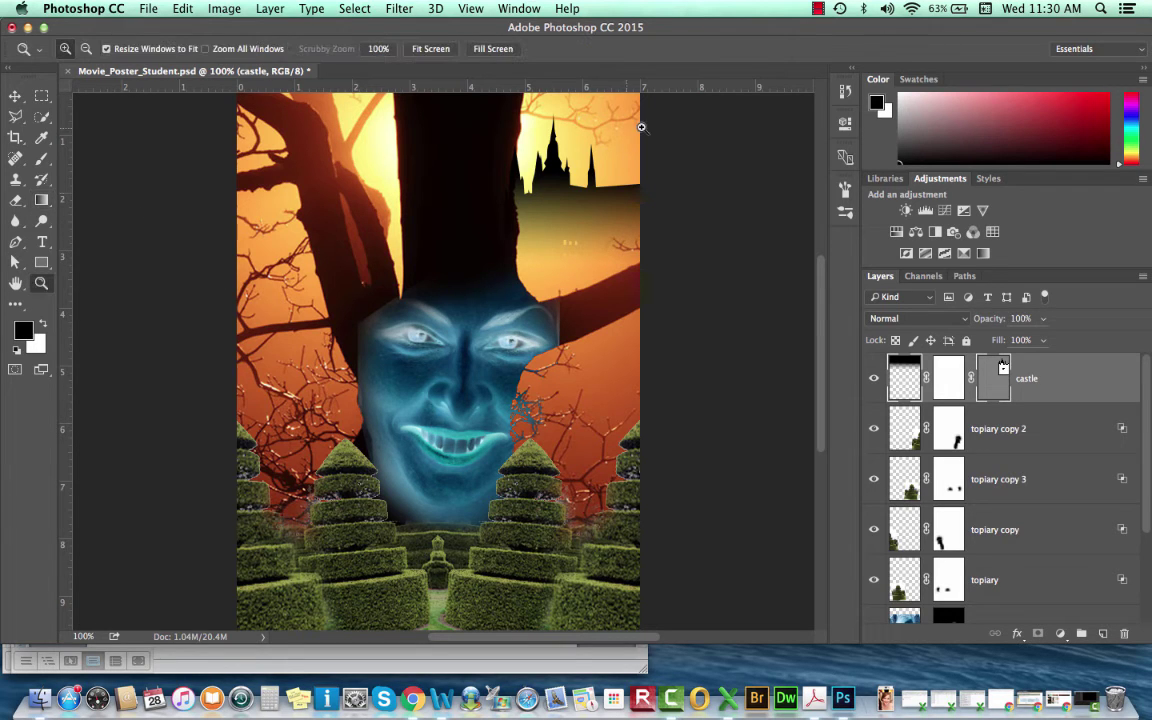
pyautogui.click(625, 337)
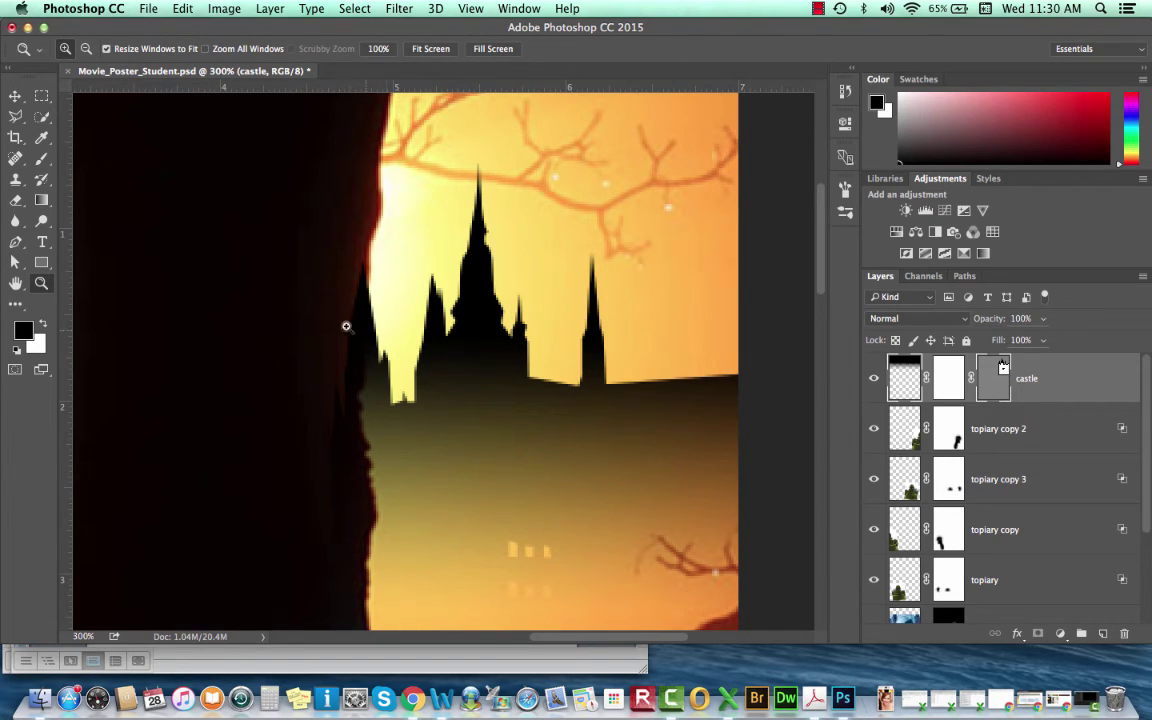
pyautogui.doubleClick(899, 385)
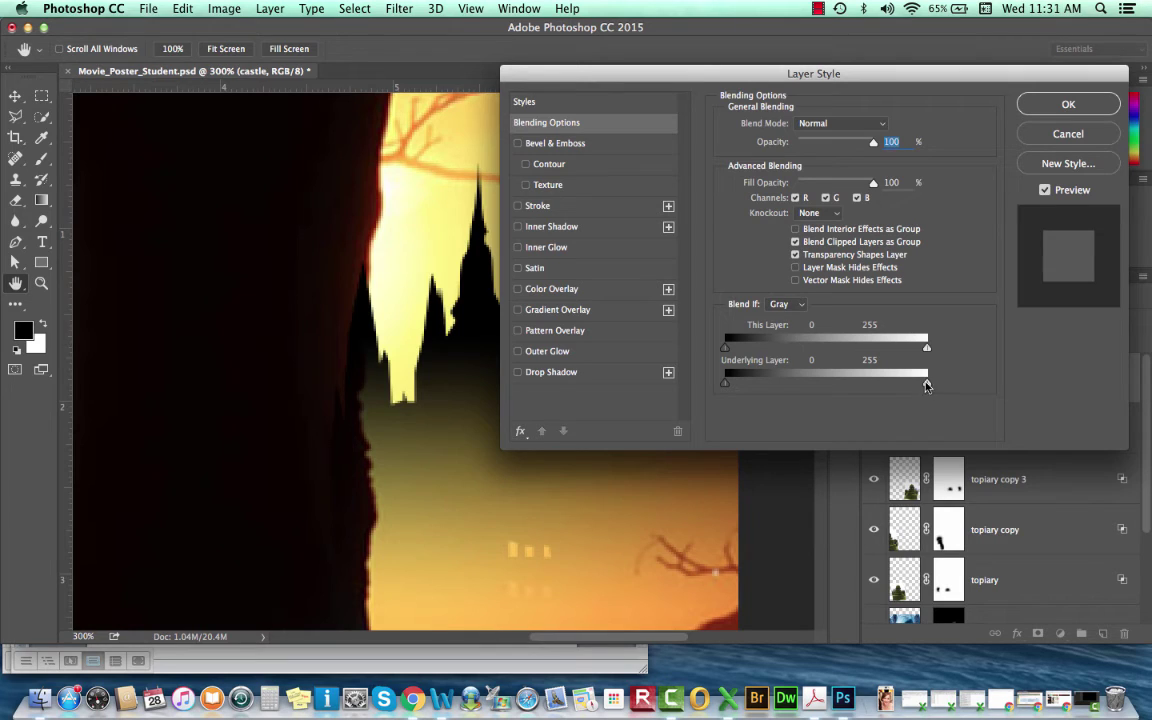
pyautogui.moveTo(927, 383); pyautogui.dragTo(982, 393)
pyautogui.moveTo(727, 387); pyautogui.dragTo(796, 389)
pyautogui.press('alt')
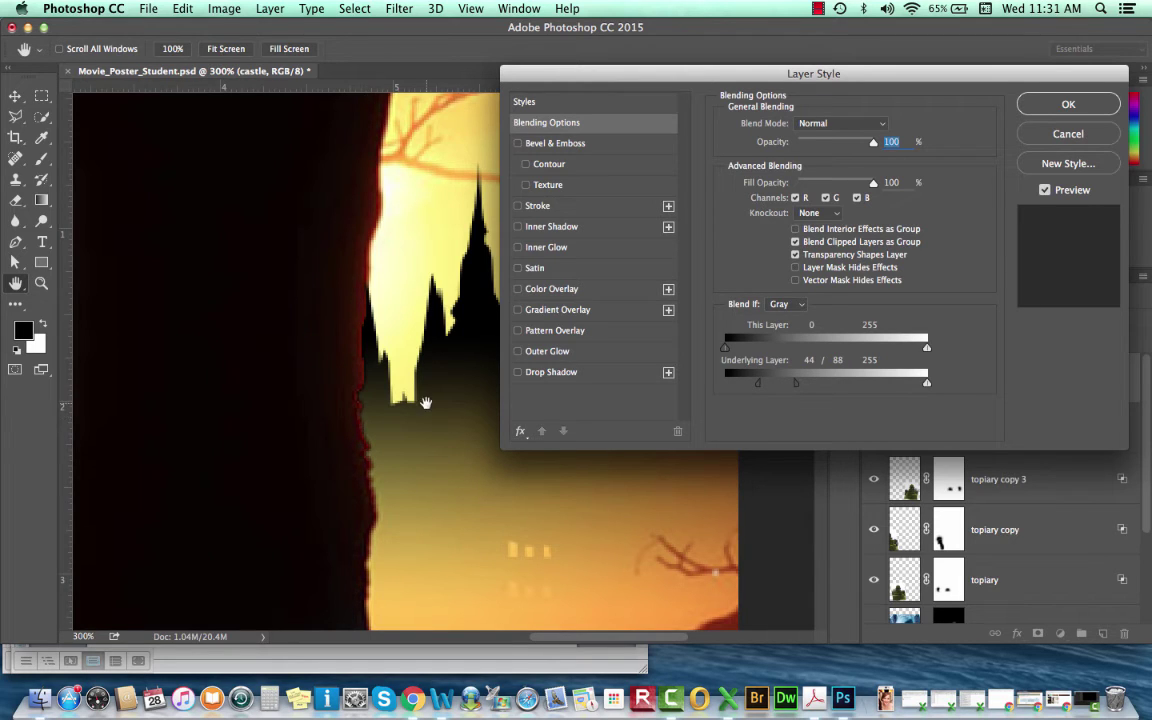
pyautogui.click(1066, 104)
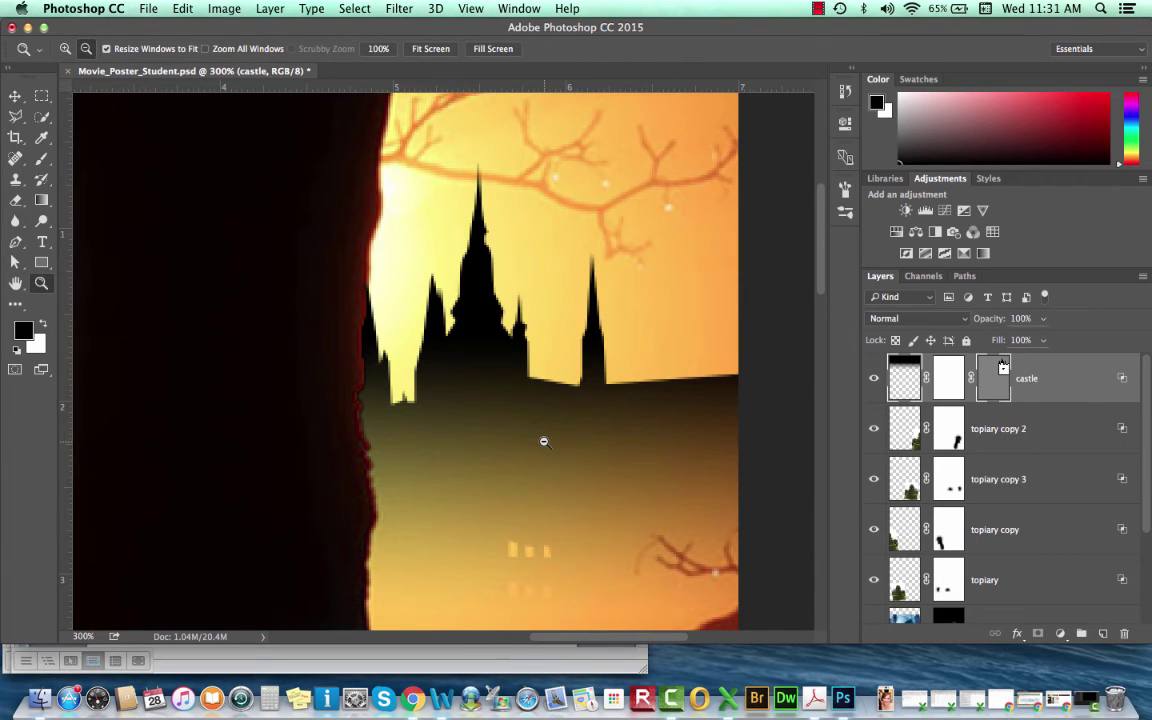
# Select all four topiary layers together and move them down slightly to cover the gap at the poster's bottom edge.
pyautogui.keyDown('alt'); pyautogui.click(544, 441); pyautogui.keyUp('alt')
pyautogui.keyDown('alt'); pyautogui.click(544, 441); pyautogui.keyUp('alt')
pyautogui.keyDown('alt'); pyautogui.click(544, 441); pyautogui.keyUp('alt')
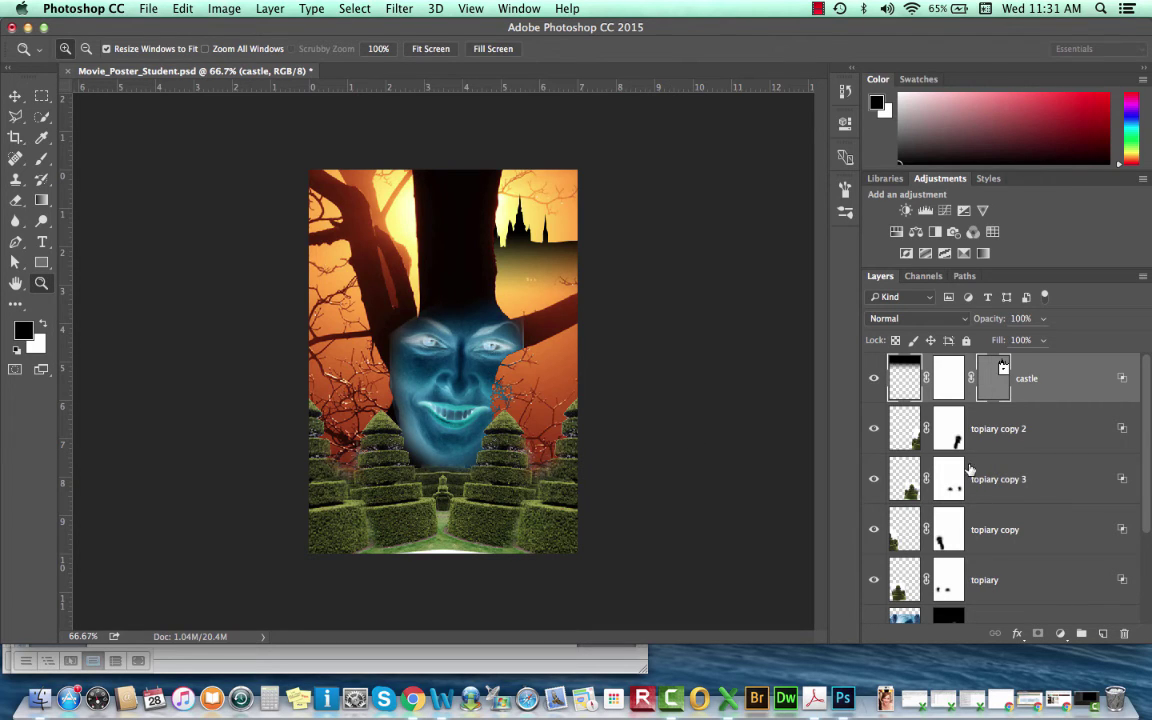
pyautogui.scroll(-1, 968, 470)
pyautogui.scroll(1, 968, 473)
pyautogui.click(1015, 440)
pyautogui.keyDown('shift'); pyautogui.click(1000, 575); pyautogui.keyUp('shift')
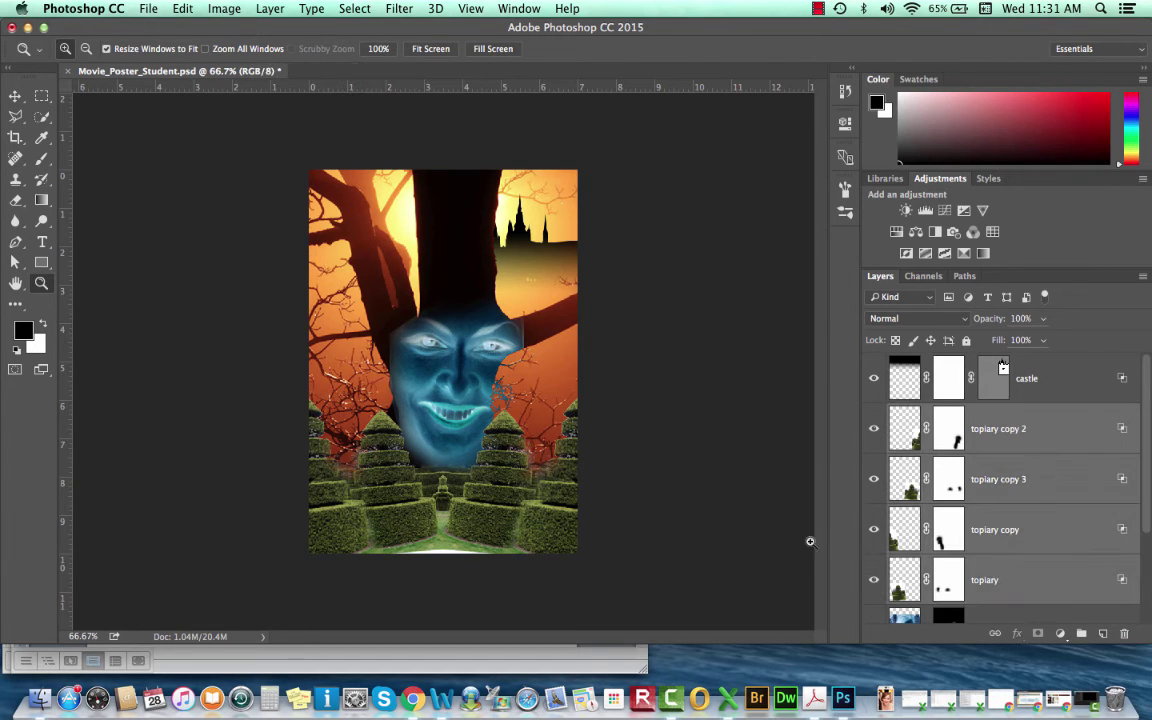
pyautogui.press('v')
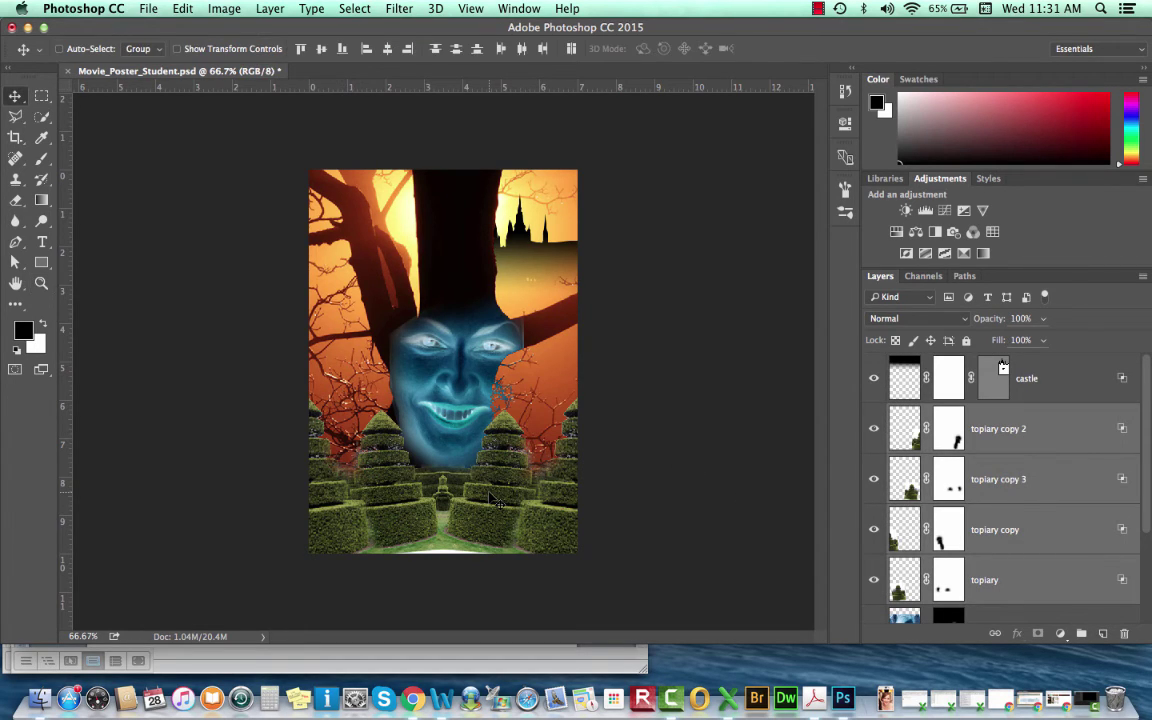
pyautogui.moveTo(493, 500); pyautogui.dragTo(489, 441)
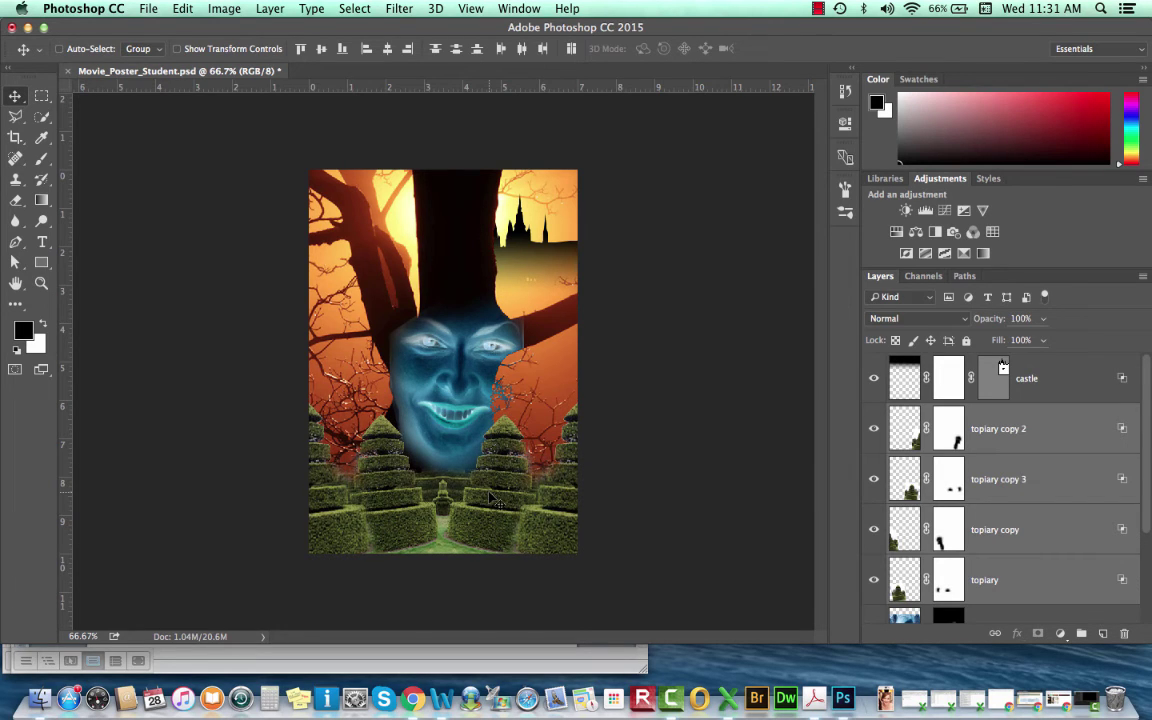
# Add a Black & White adjustment above the castle layer with Reds 67, Yellows 67, Greens -82, Cyans 27 and Blues 61.
pyautogui.click(1043, 427)
pyautogui.click(1045, 382)
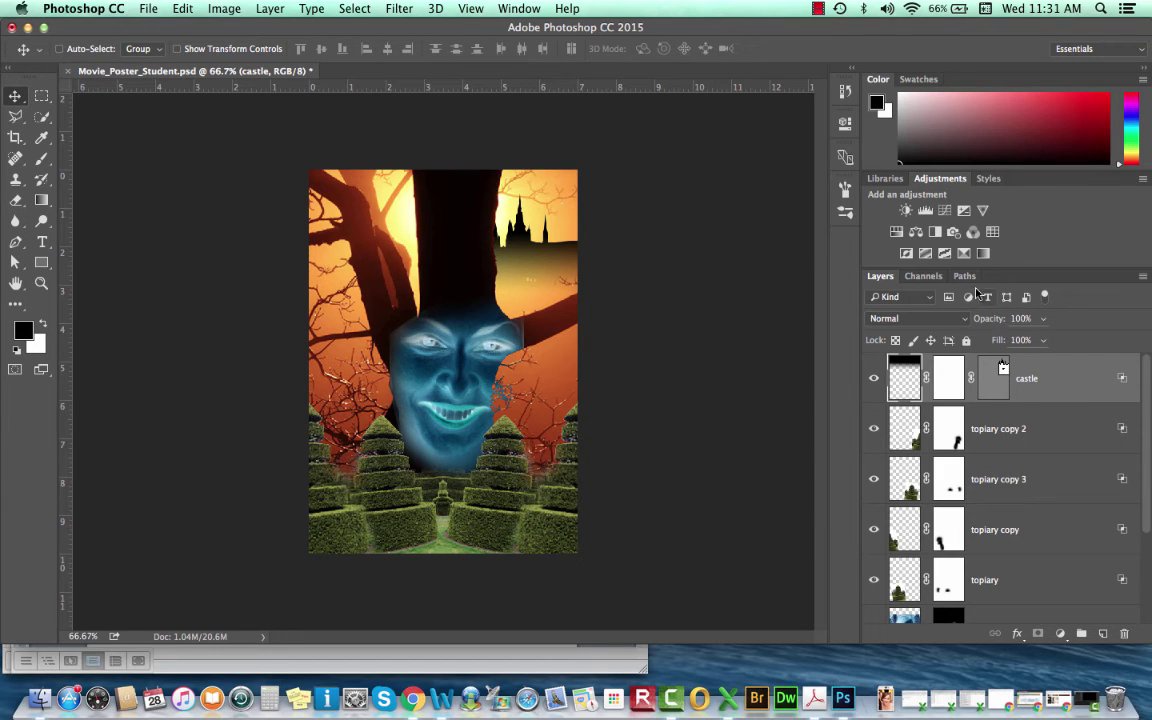
pyautogui.click(935, 235)
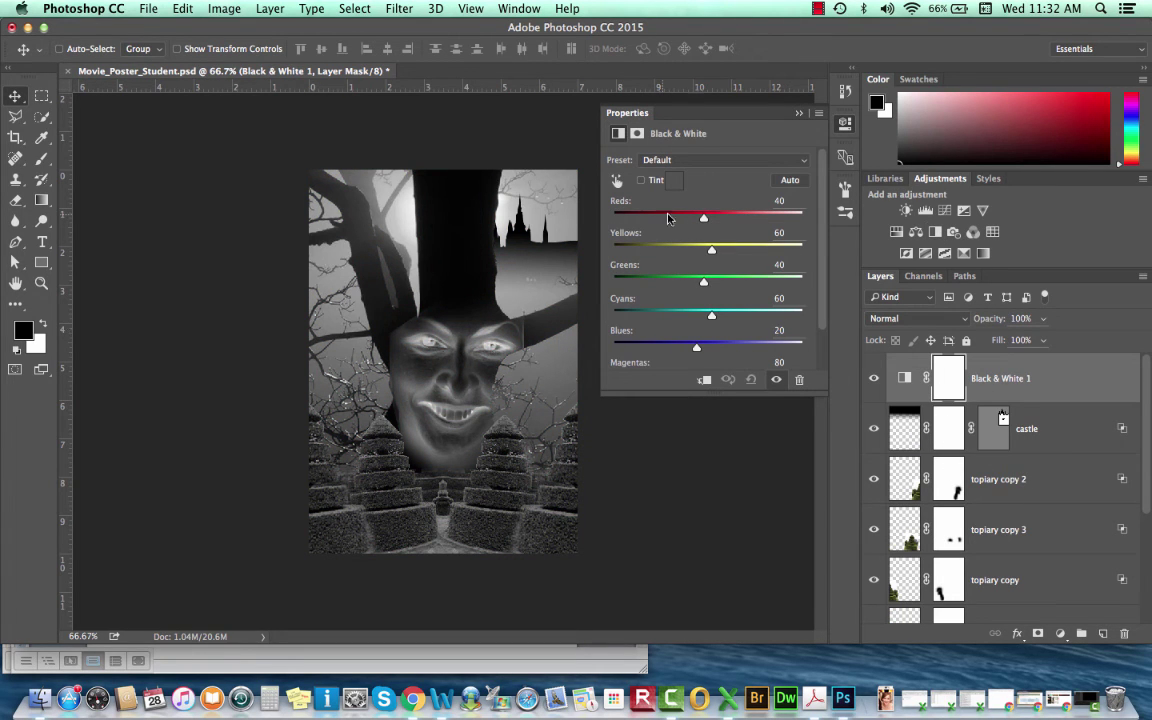
pyautogui.moveTo(704, 220); pyautogui.dragTo(711, 348)
pyautogui.moveTo(731, 222); pyautogui.dragTo(714, 250)
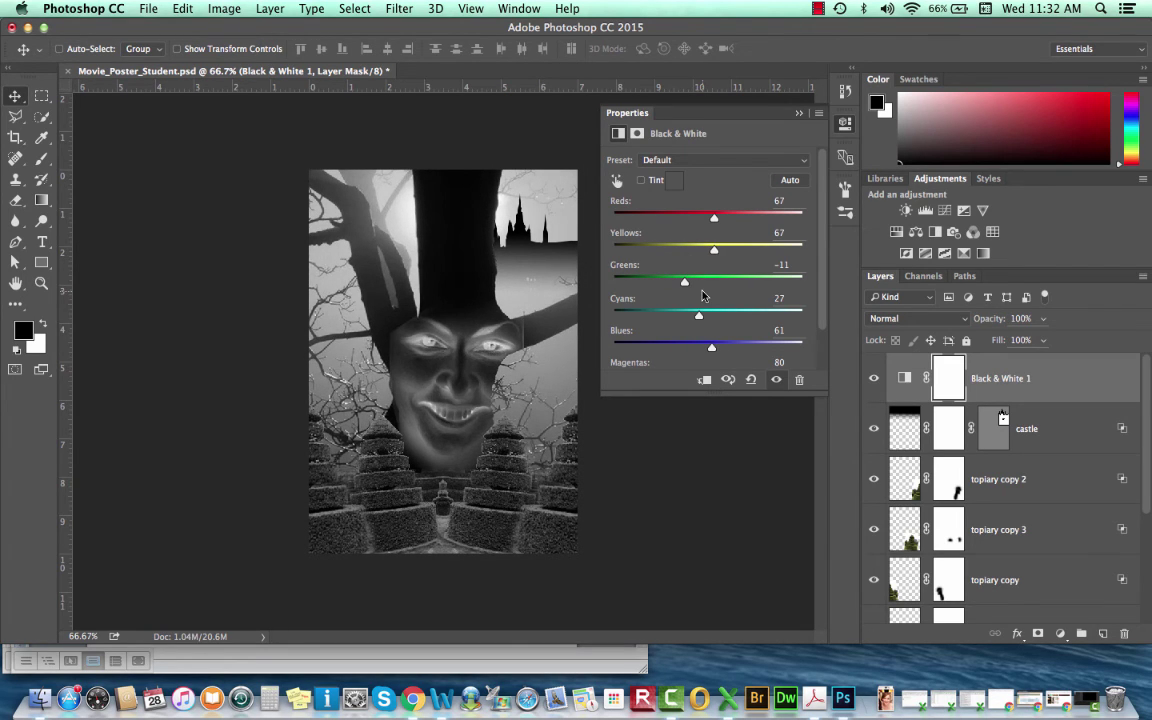
pyautogui.moveTo(685, 283); pyautogui.dragTo(657, 287)
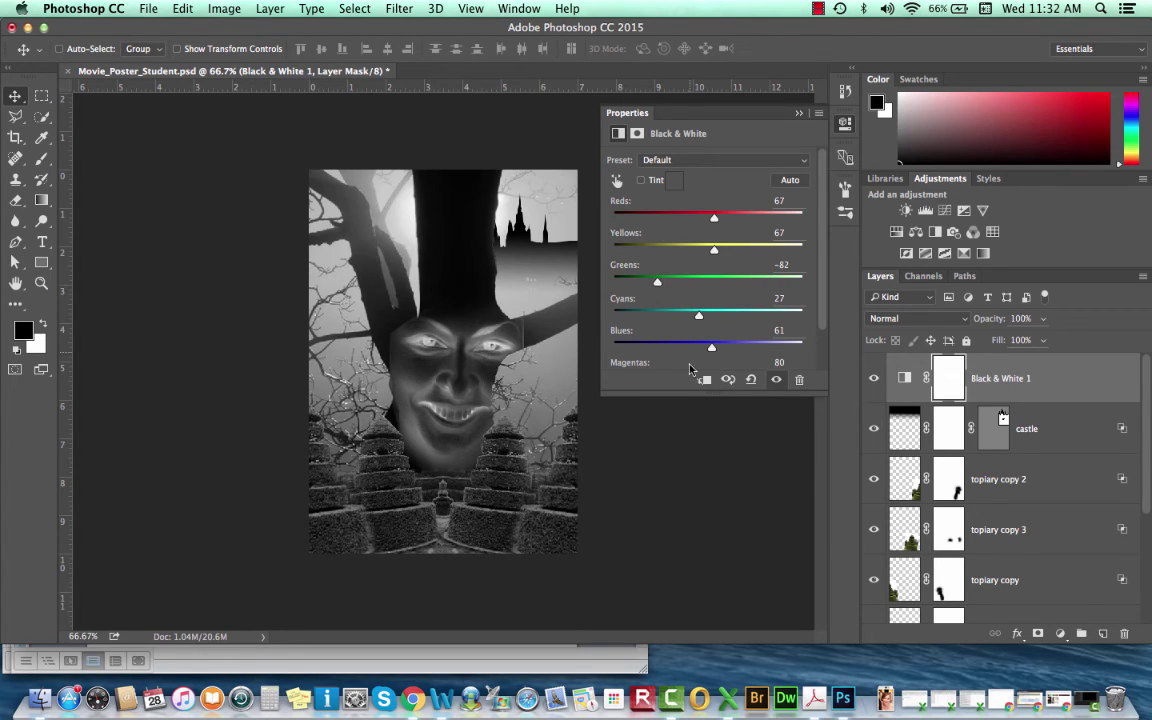
pyautogui.click(799, 115)
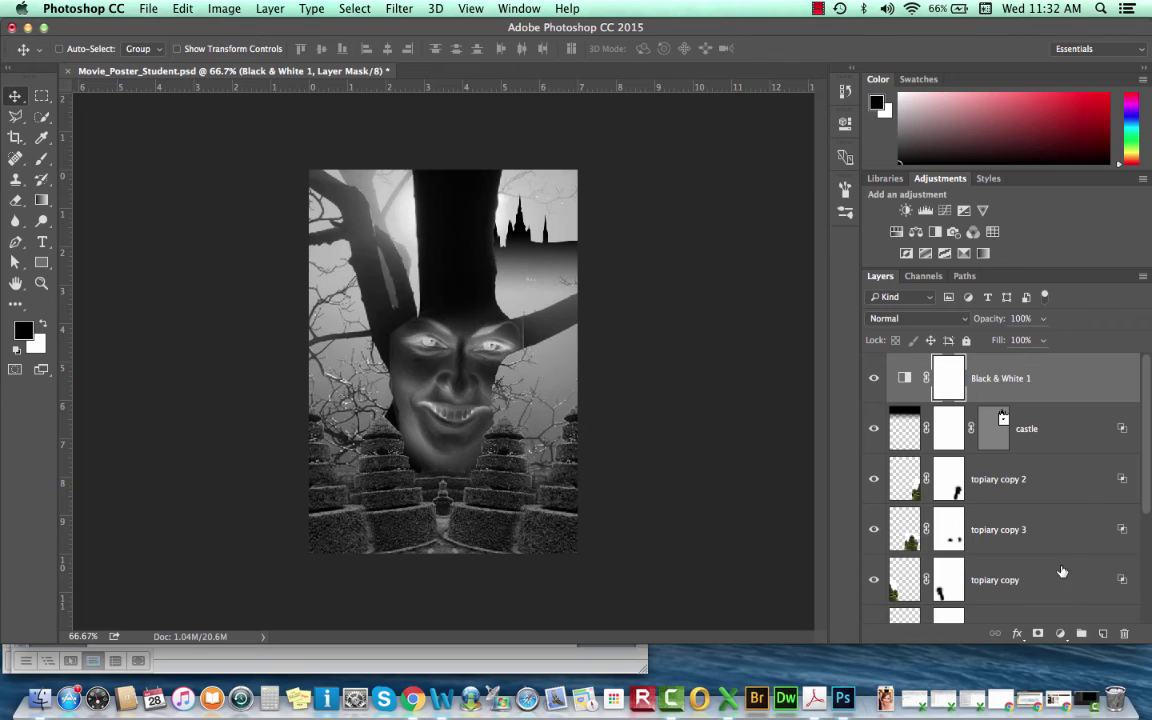
# Create a new layer above the Black & White adjustment, name it color and set its blend mode to Color.
pyautogui.click(1101, 635)
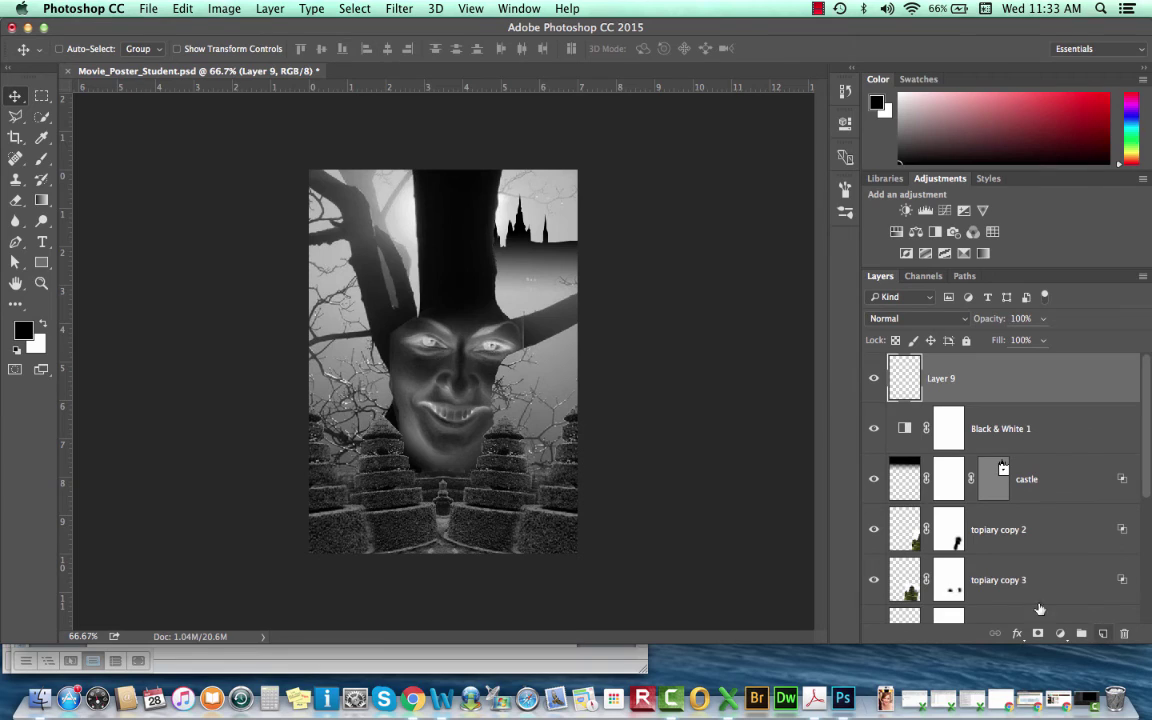
pyautogui.doubleClick(940, 378)
pyautogui.write('color')
pyautogui.press('Return')
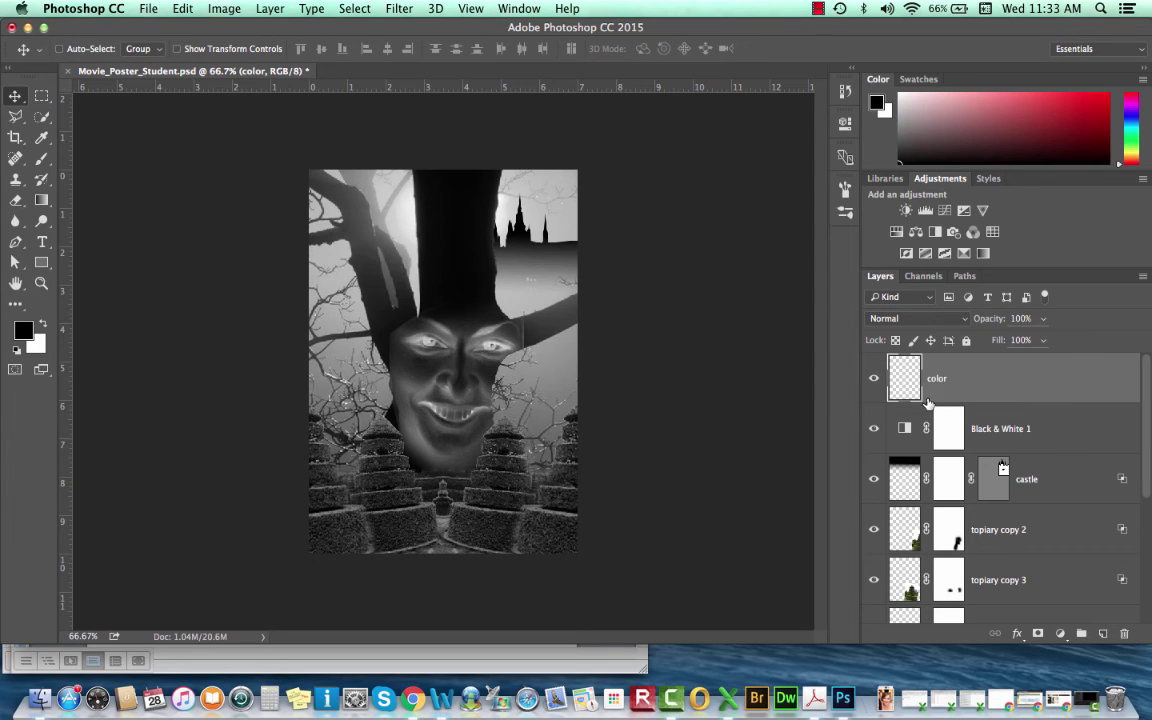
pyautogui.click(915, 318)
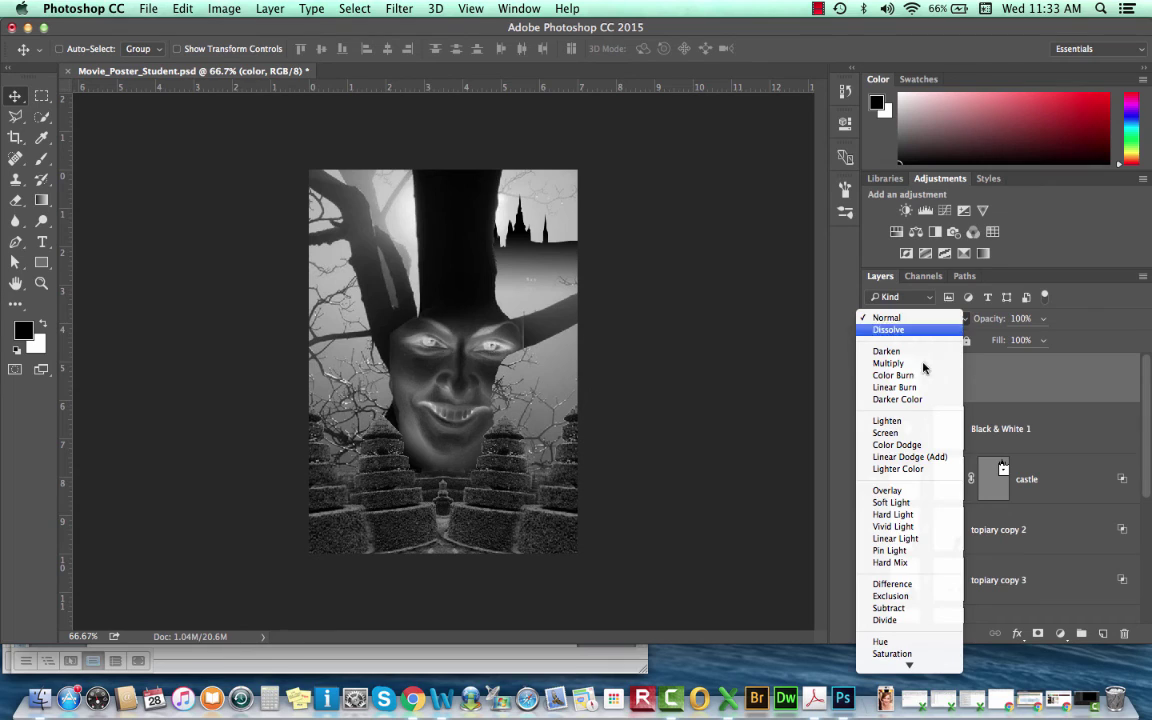
pyautogui.scroll(-1, 905, 648)
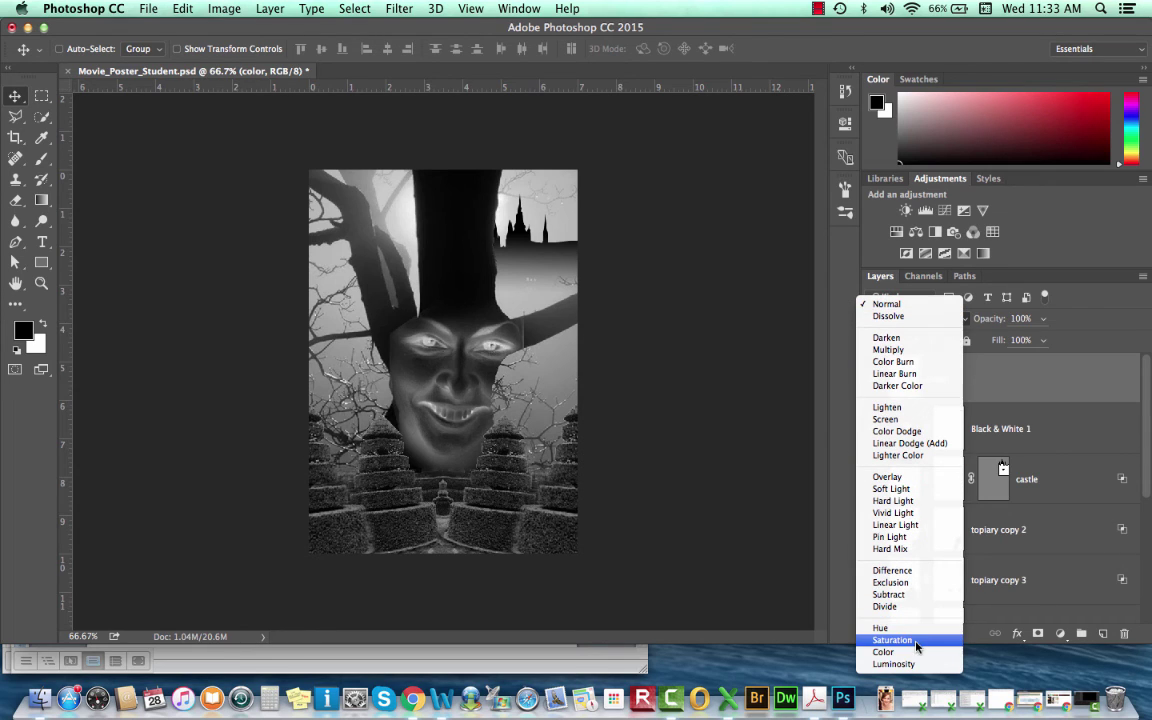
pyautogui.click(912, 653)
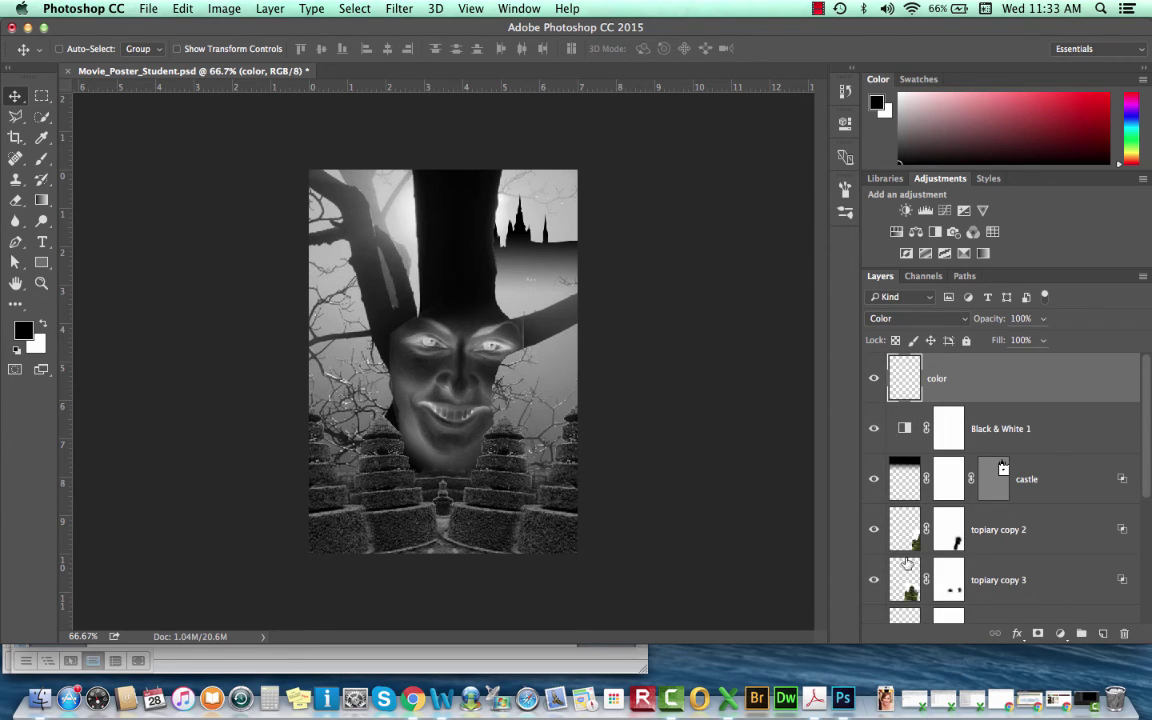
# Choose the Gradient tool and set the foreground color to purple 8f09c7.
pyautogui.click(41, 202)
pyautogui.click(64, 197)
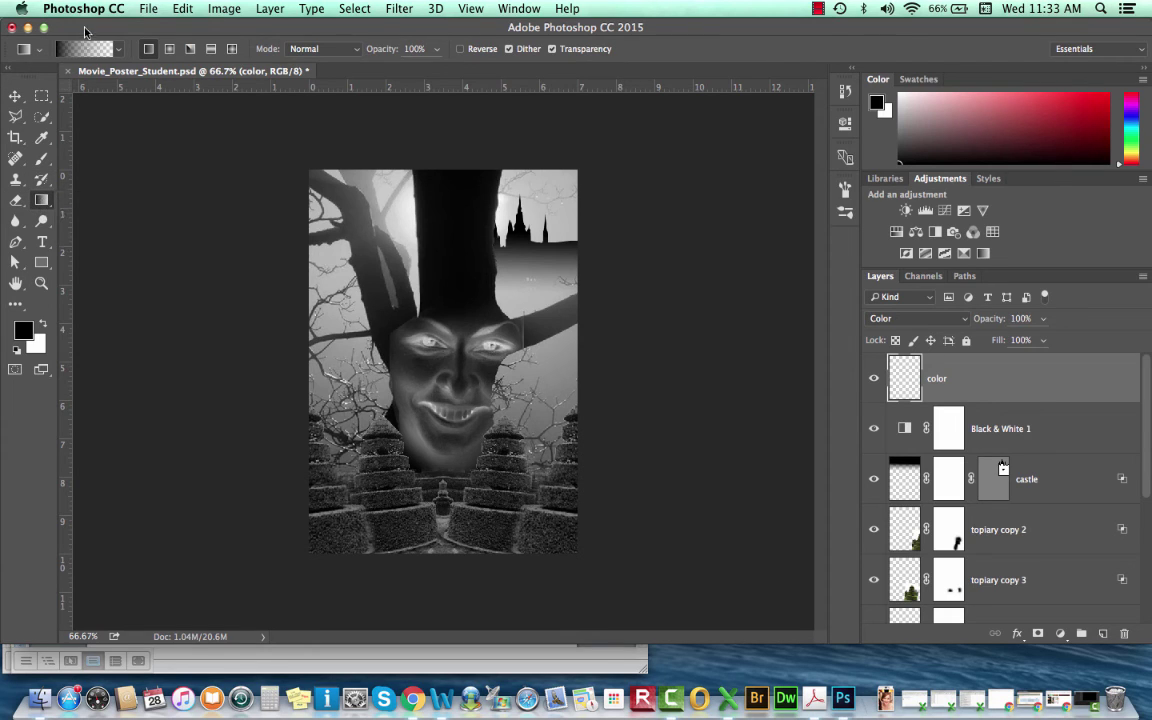
pyautogui.click(118, 50)
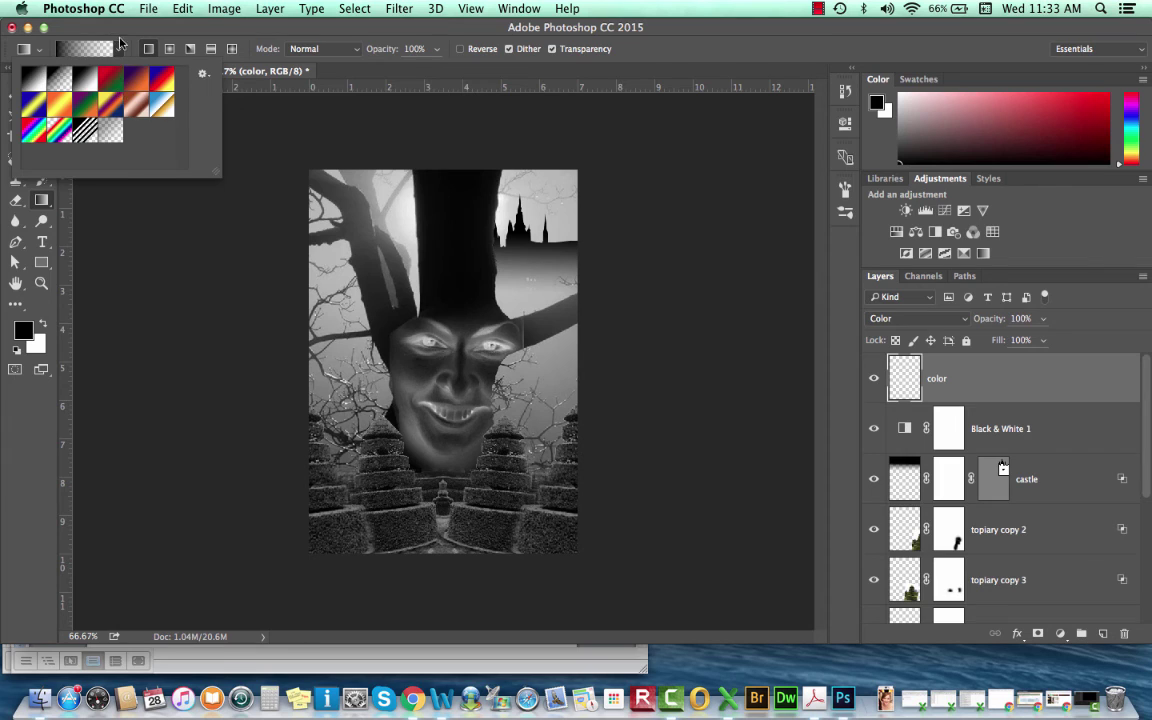
pyautogui.click(111, 38)
pyautogui.click(23, 329)
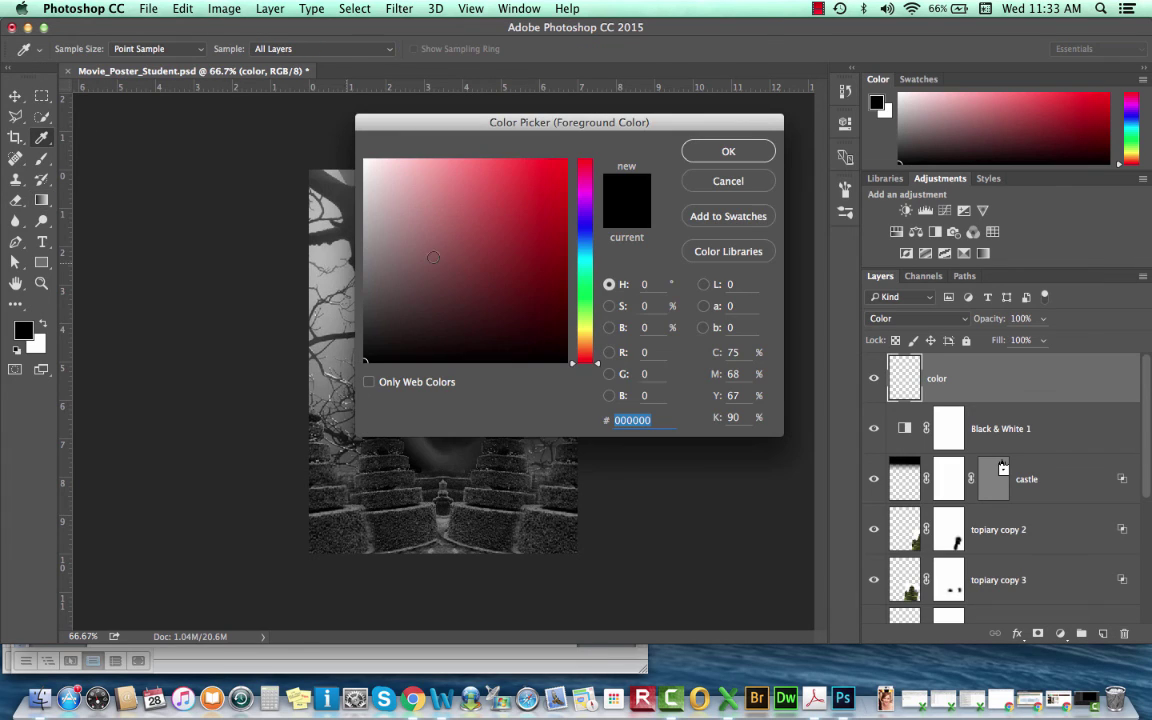
pyautogui.click(585, 198)
pyautogui.click(557, 201)
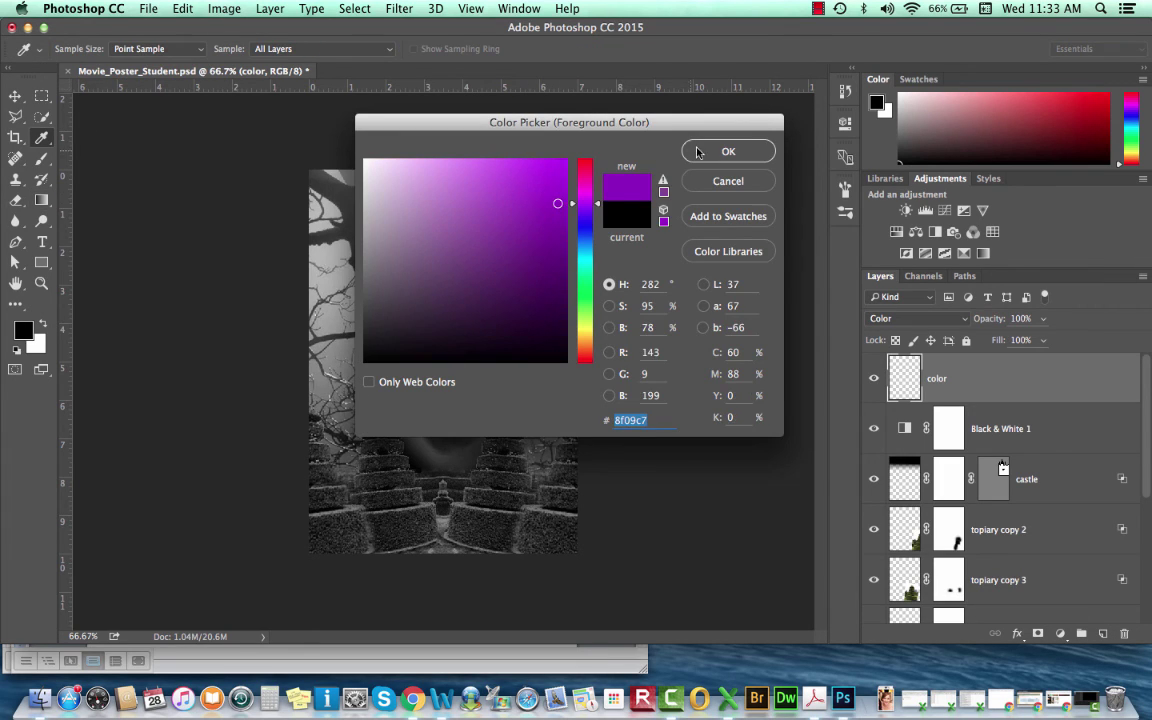
pyautogui.click(728, 151)
# Set the background color to a bright sky blue.
pyautogui.click(35, 343)
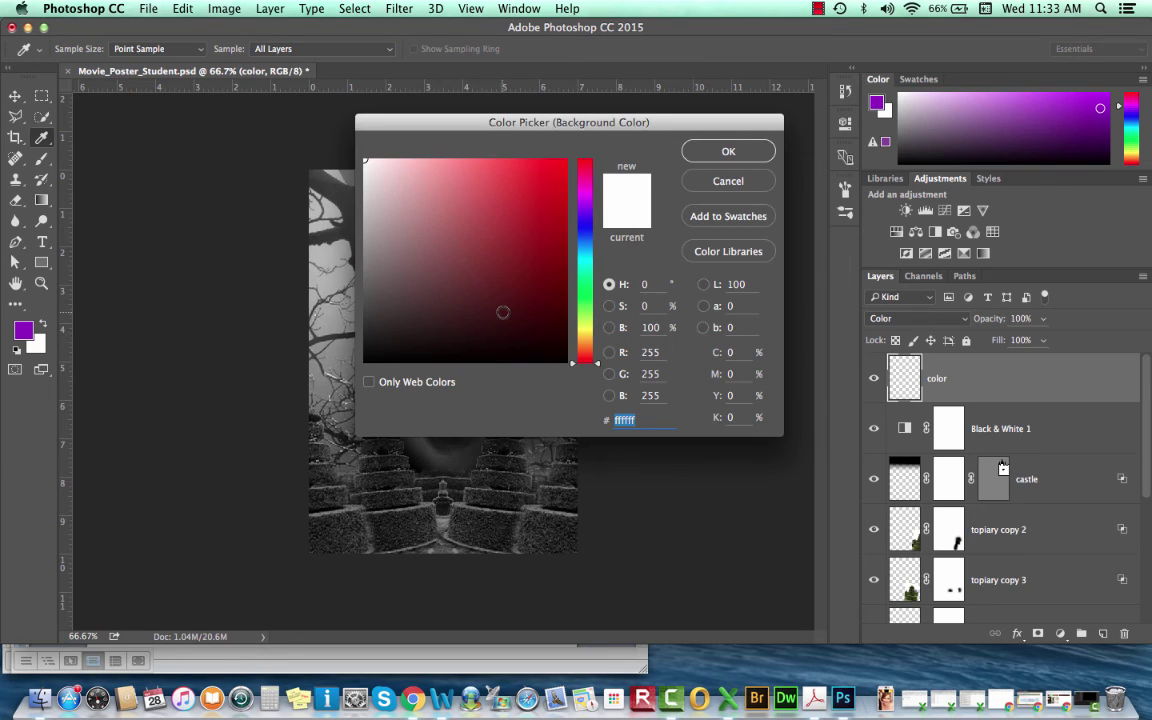
pyautogui.click(580, 331)
pyautogui.click(585, 247)
pyautogui.click(526, 259)
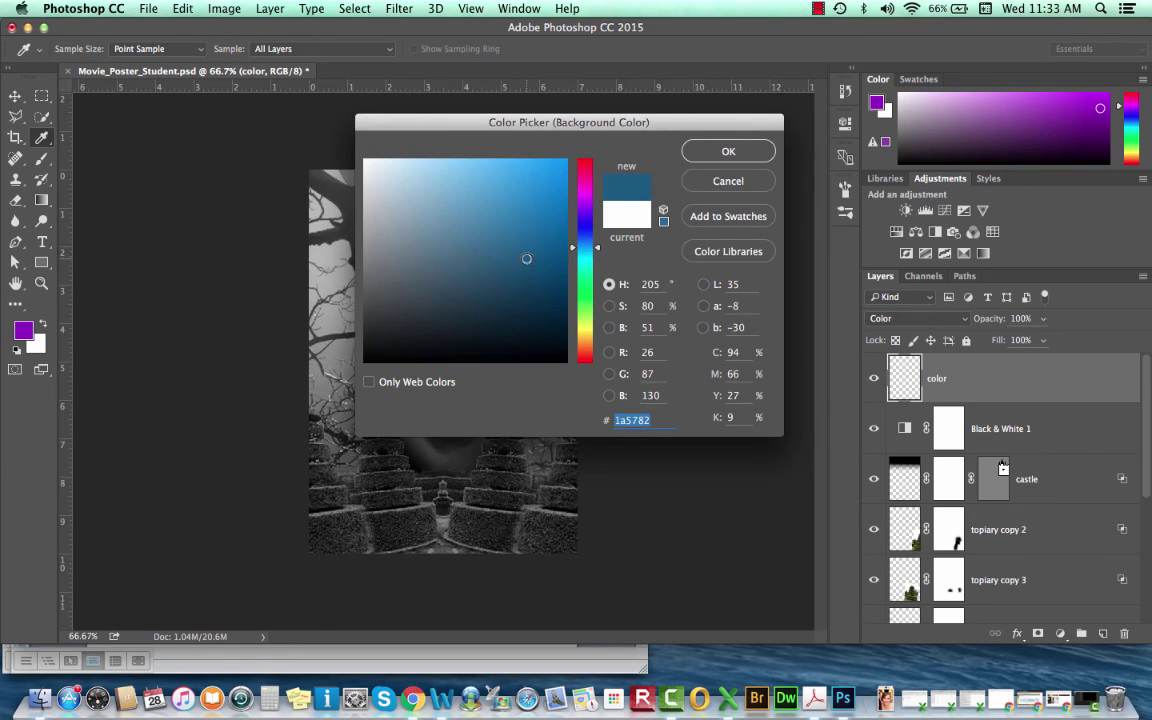
pyautogui.click(537, 185)
pyautogui.click(728, 151)
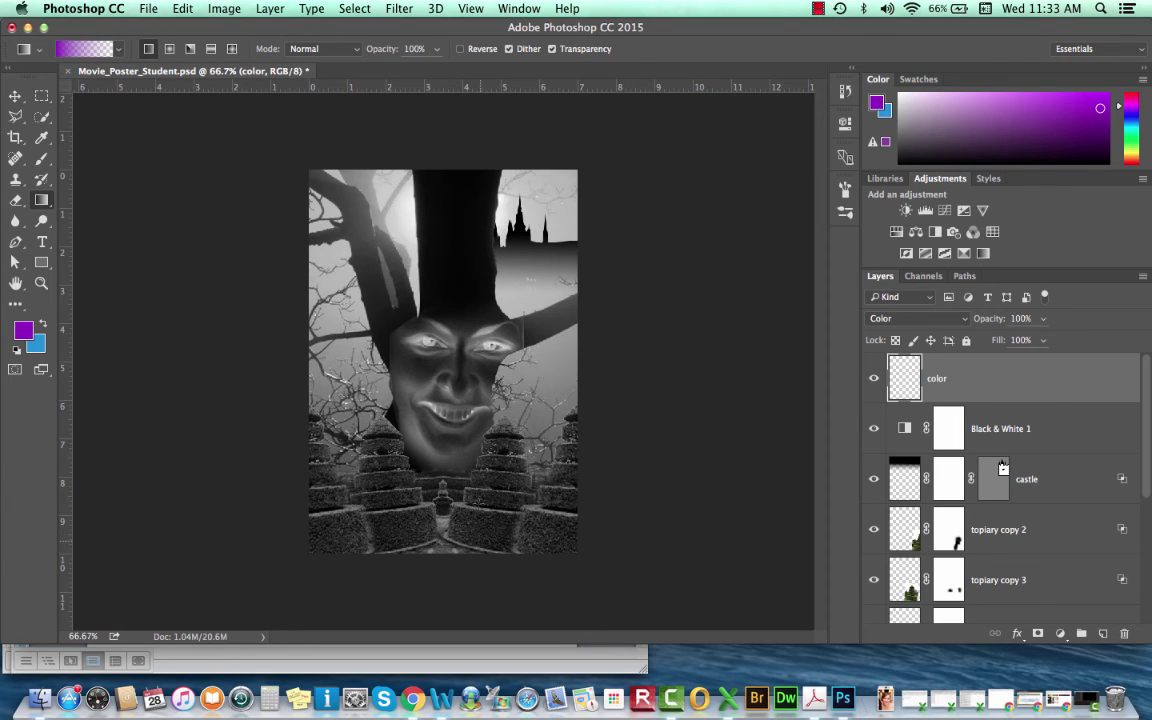
# Try purple-to-transparent gradients across the poster on the color layer.
pyautogui.moveTo(431, 484); pyautogui.dragTo(436, 184)
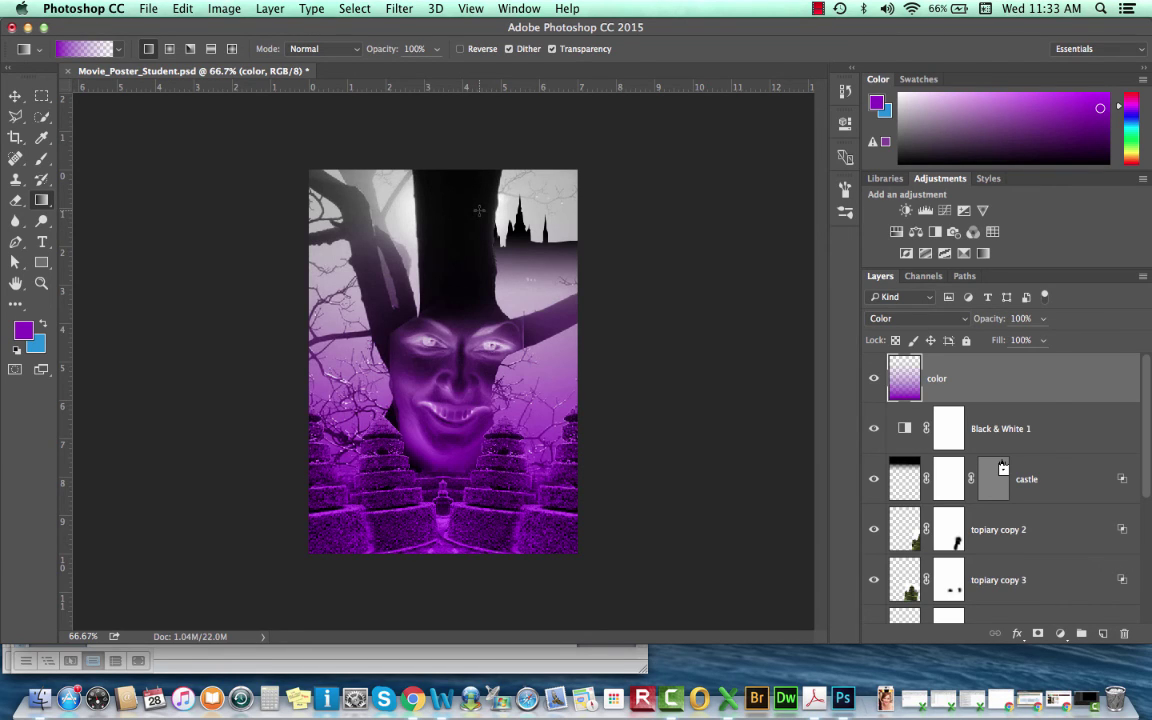
pyautogui.moveTo(398, 287); pyautogui.dragTo(323, 200)
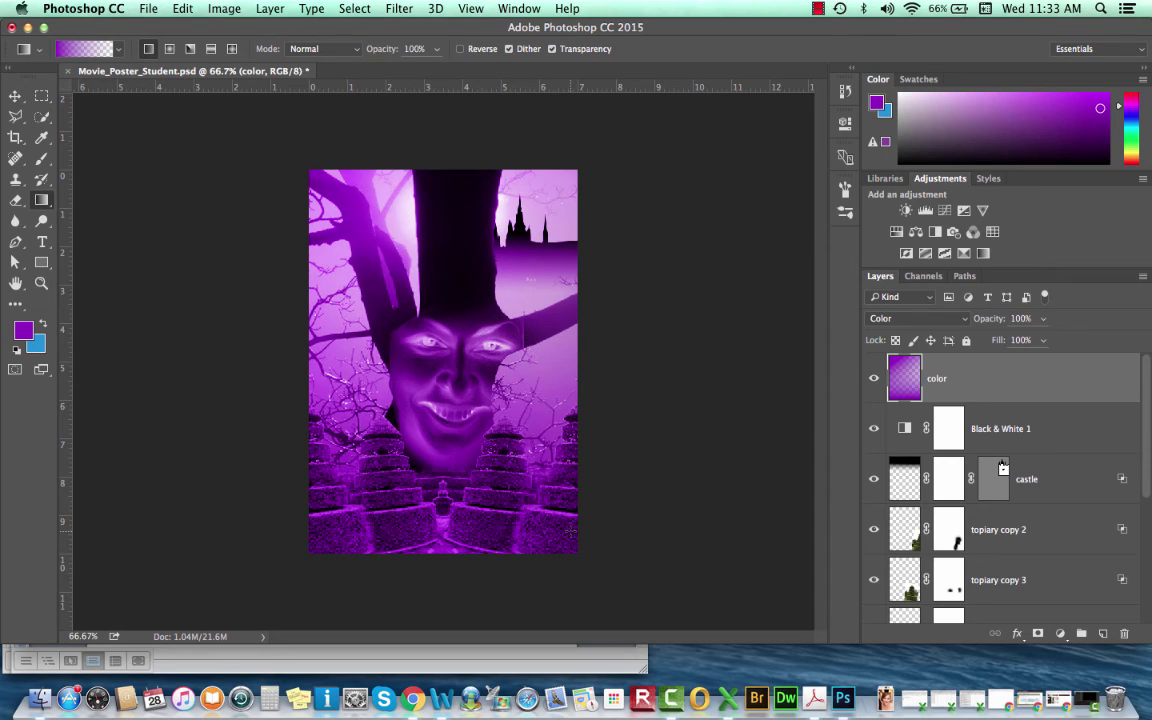
# Fill the color layer with a foreground-to-background gradient running diagonally from purple near the castle to blue at the poster's lower-left corner.
pyautogui.click(118, 49)
pyautogui.click(40, 87)
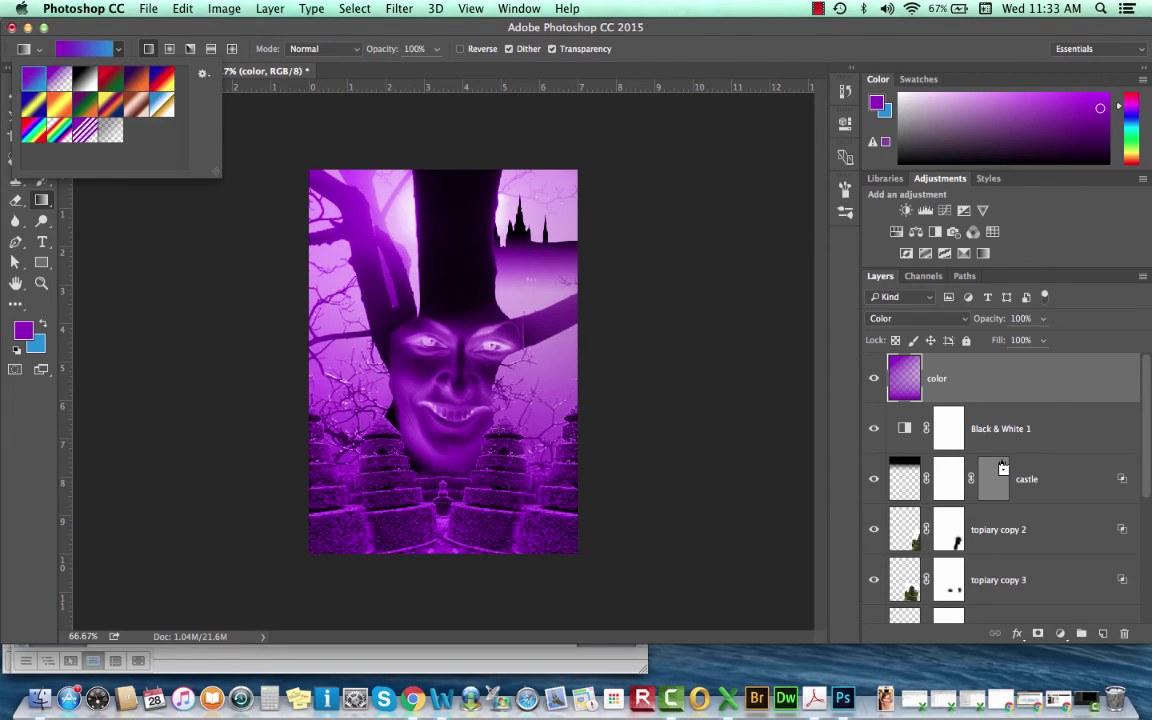
pyautogui.moveTo(455, 397); pyautogui.dragTo(527, 513)
pyautogui.moveTo(481, 212); pyautogui.dragTo(378, 530)
pyautogui.moveTo(483, 200); pyautogui.dragTo(310, 505)
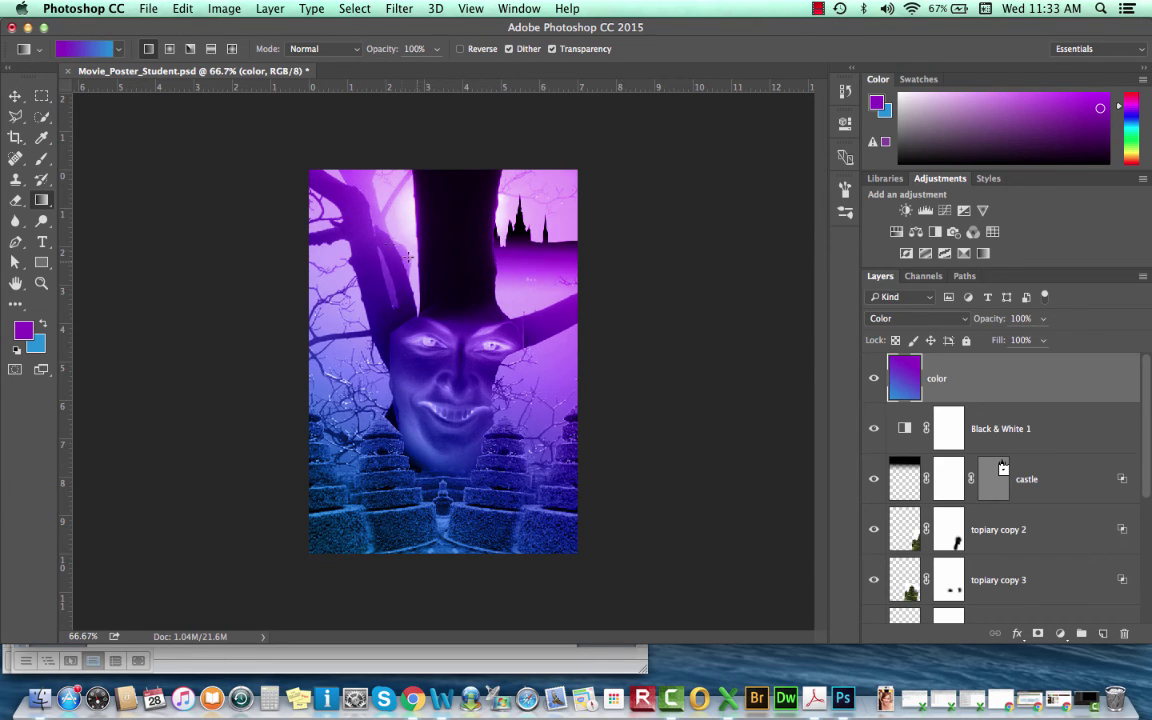
pyautogui.moveTo(342, 212); pyautogui.dragTo(464, 494)
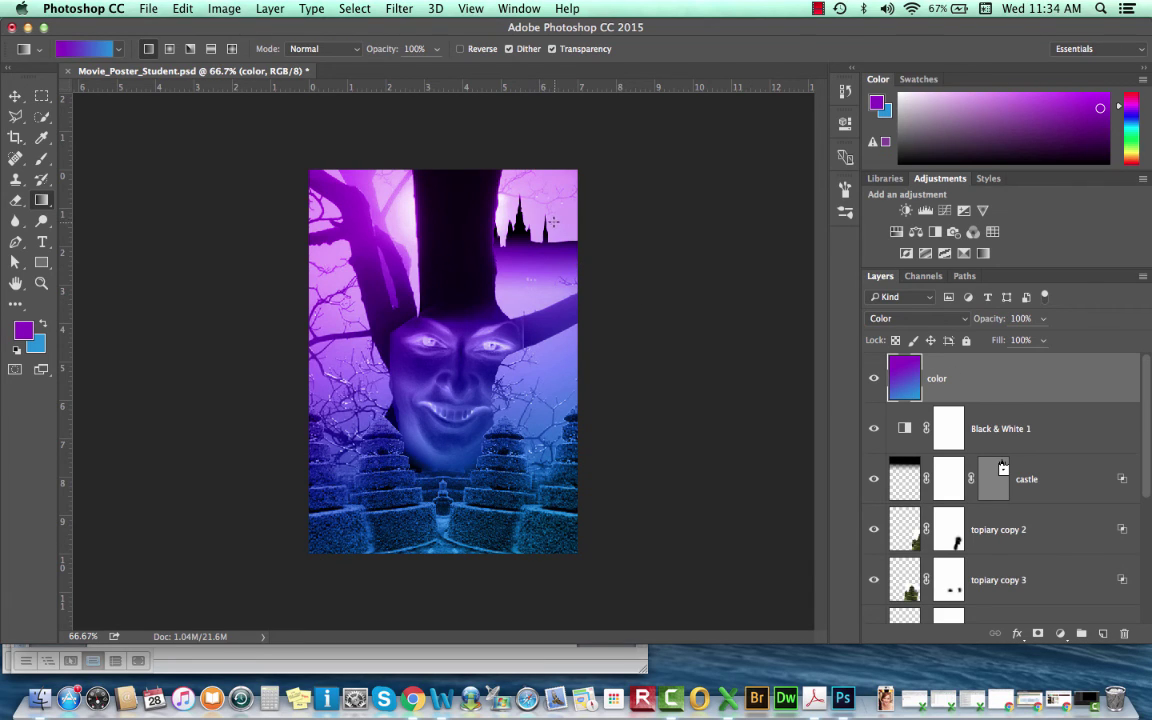
pyautogui.moveTo(537, 255); pyautogui.dragTo(320, 503)
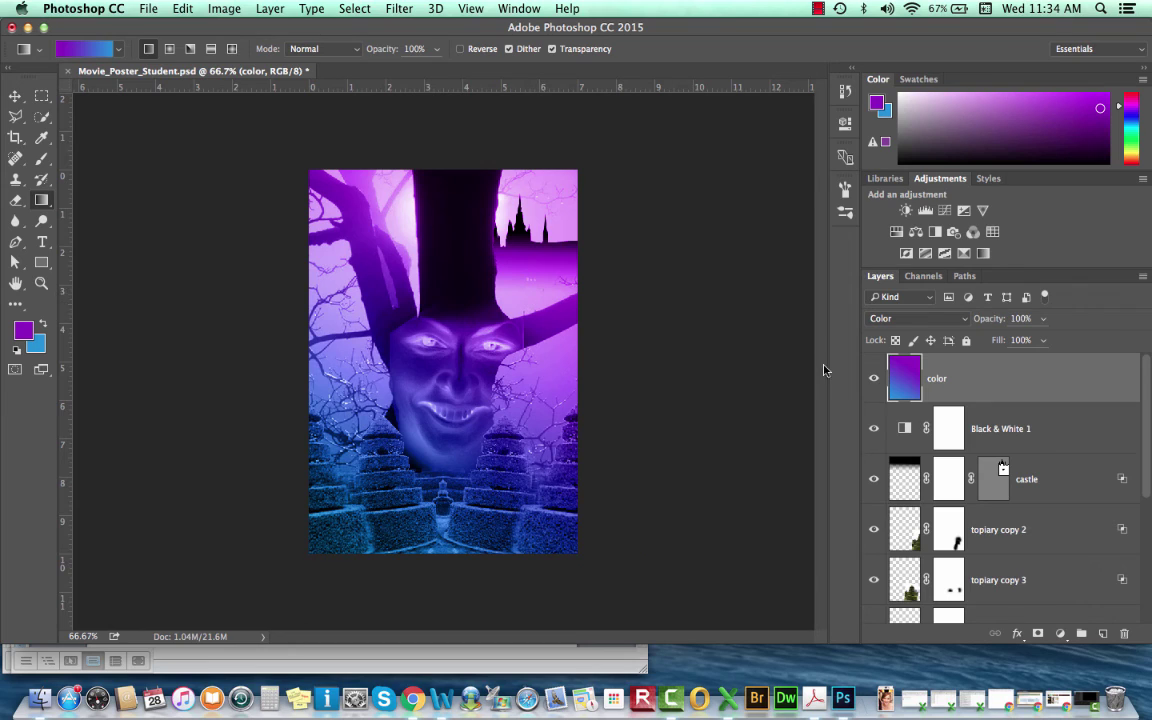
# Keep the color layer's blend mode at Color and reduce its opacity to 40%.
pyautogui.click(963, 321)
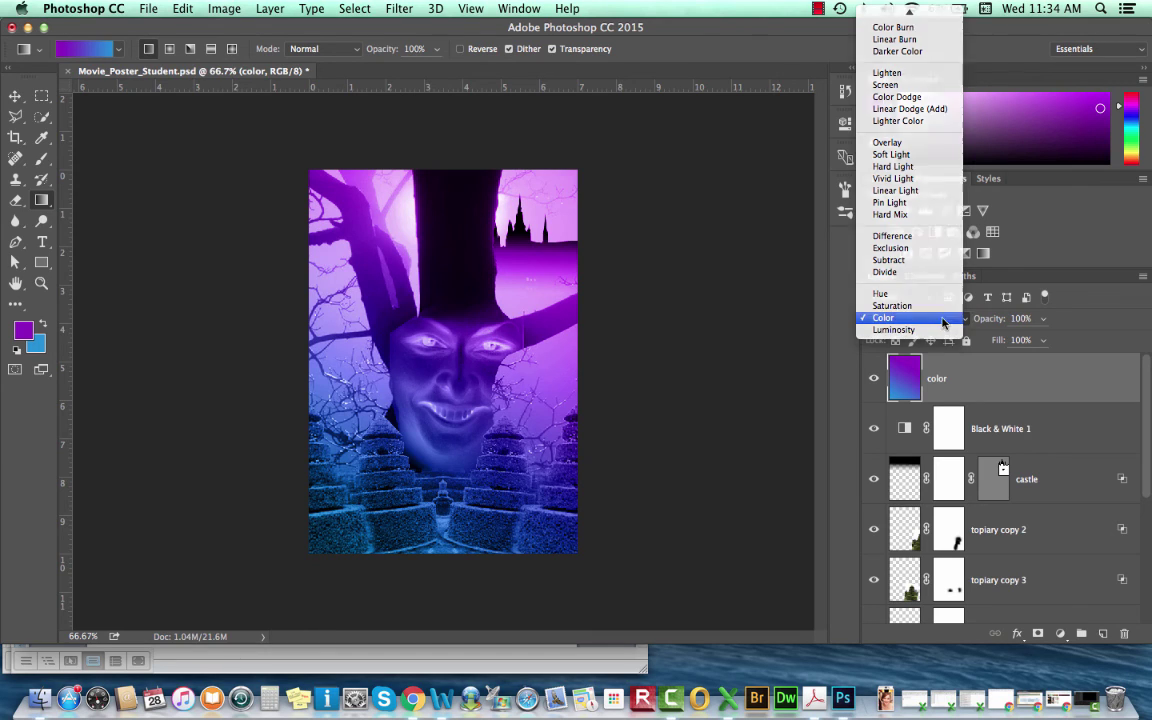
pyautogui.click(944, 322)
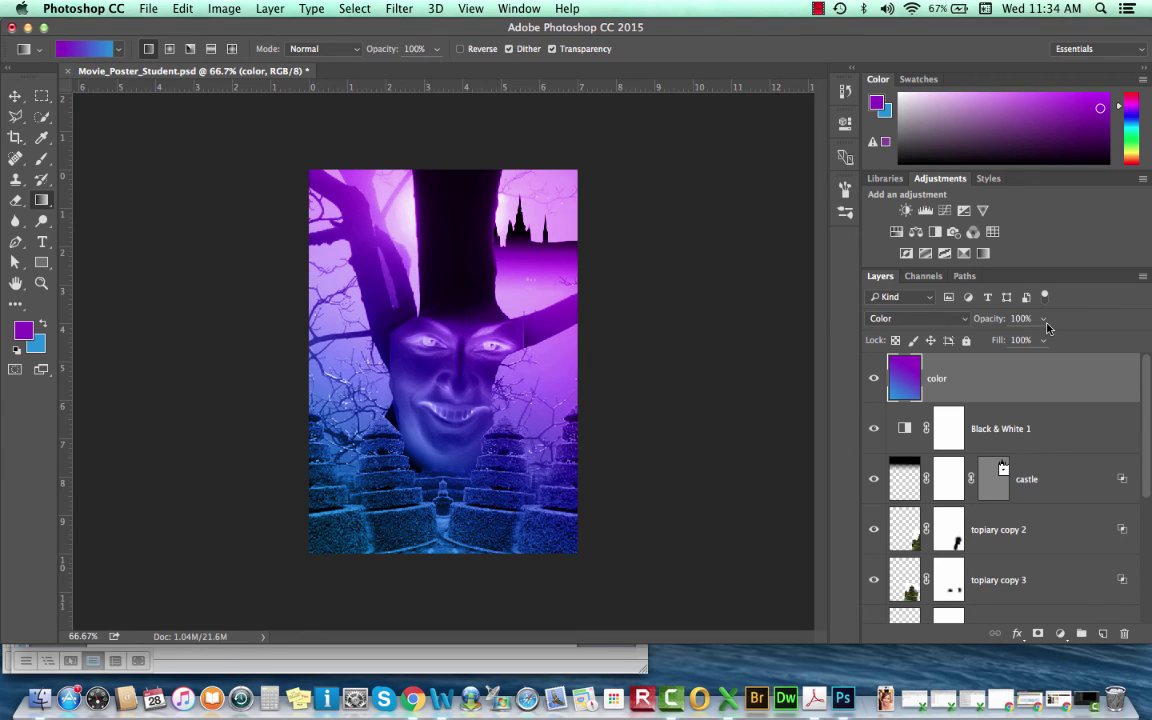
pyautogui.moveTo(1045, 321); pyautogui.dragTo(997, 343)
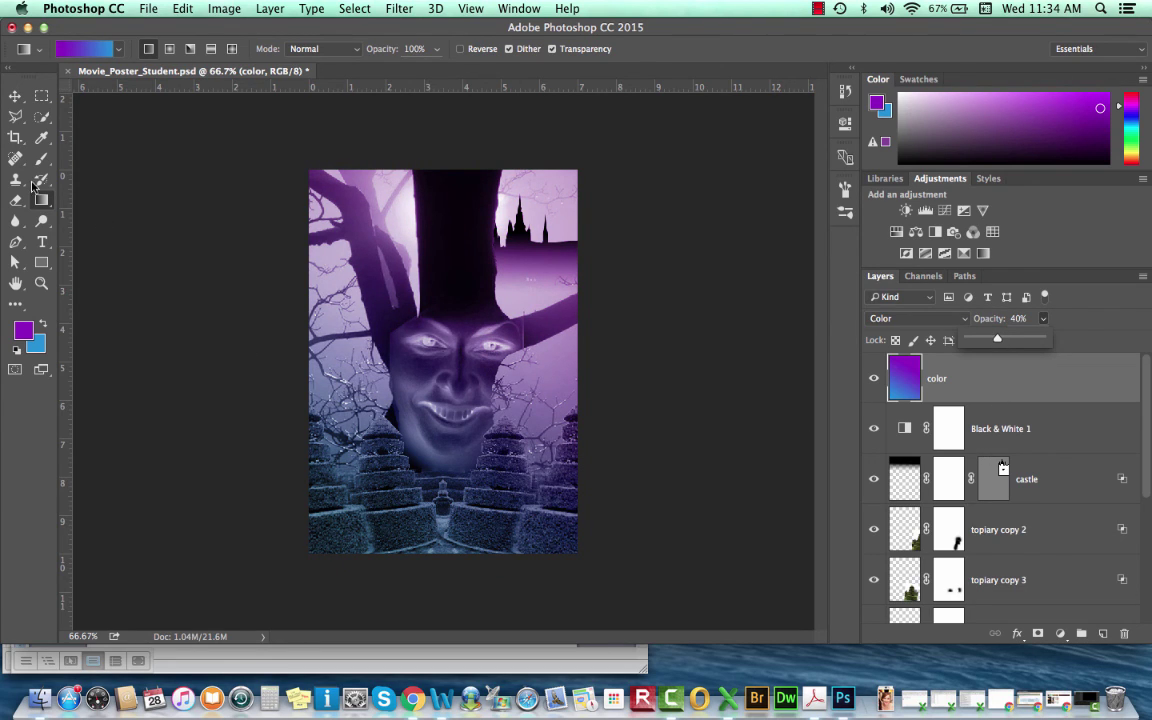
pyautogui.press('Return')
# Add the title text Rumpelstiltskin over the topiaries below the face and color it pale blue b9e7ea.
pyautogui.click(45, 247)
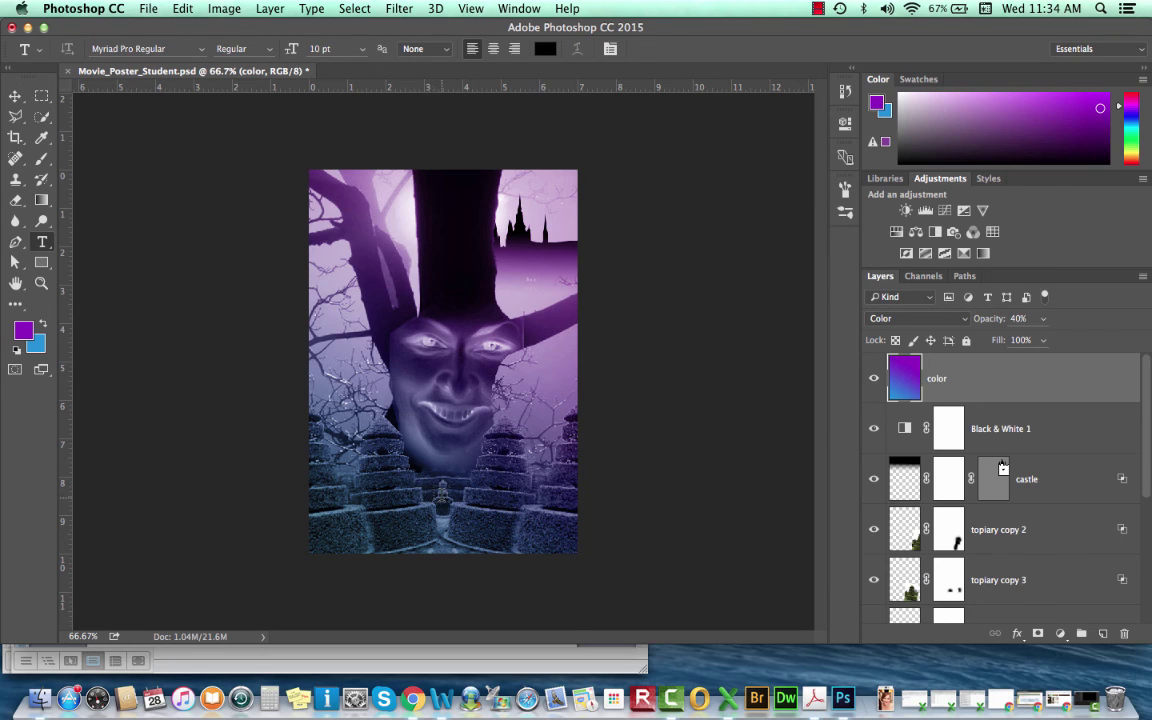
pyautogui.click(455, 530)
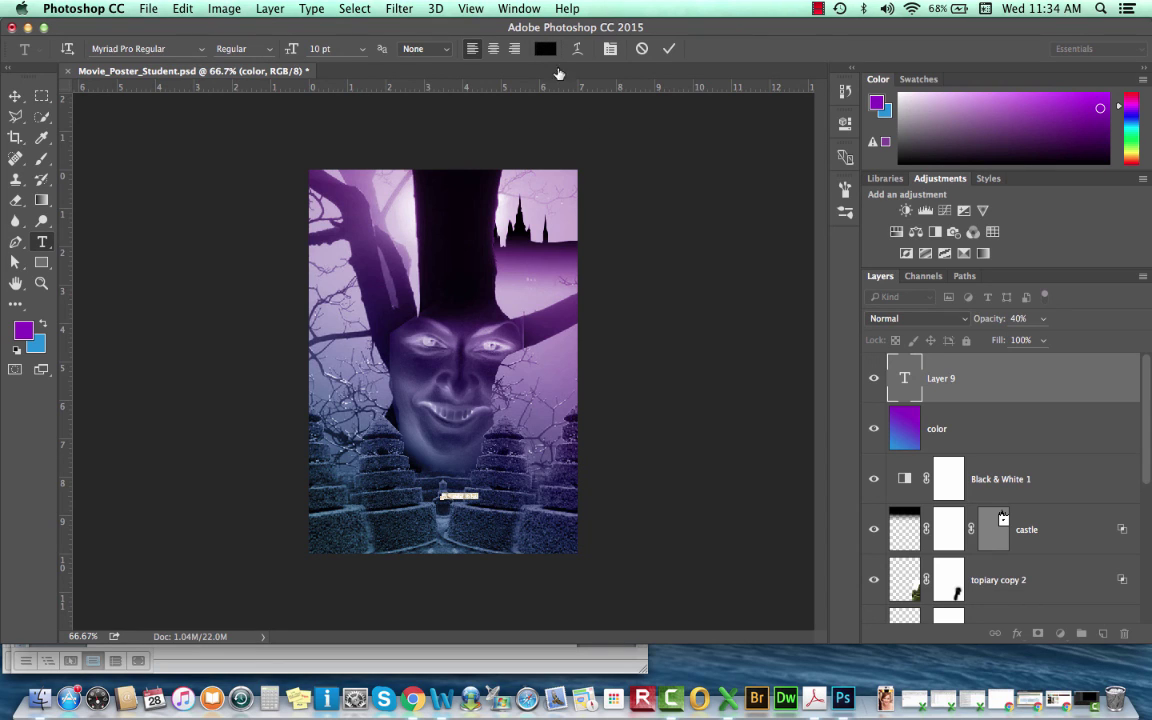
pyautogui.click(545, 50)
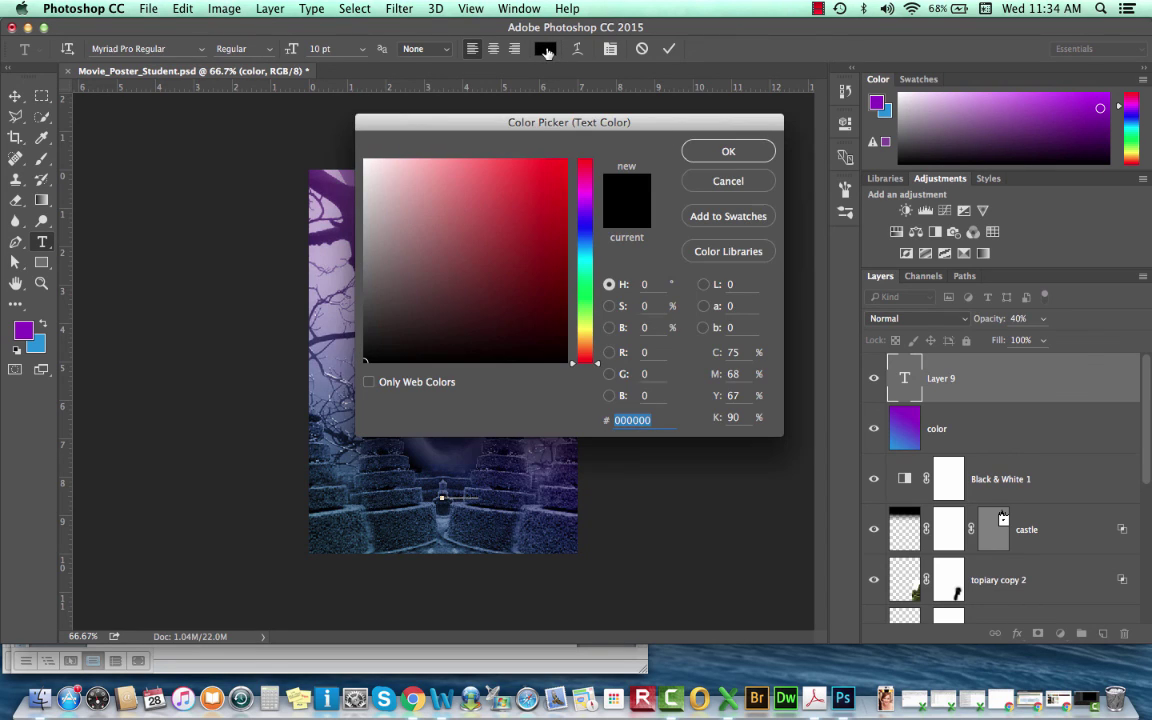
pyautogui.click(576, 259)
pyautogui.moveTo(442, 177); pyautogui.dragTo(405, 175)
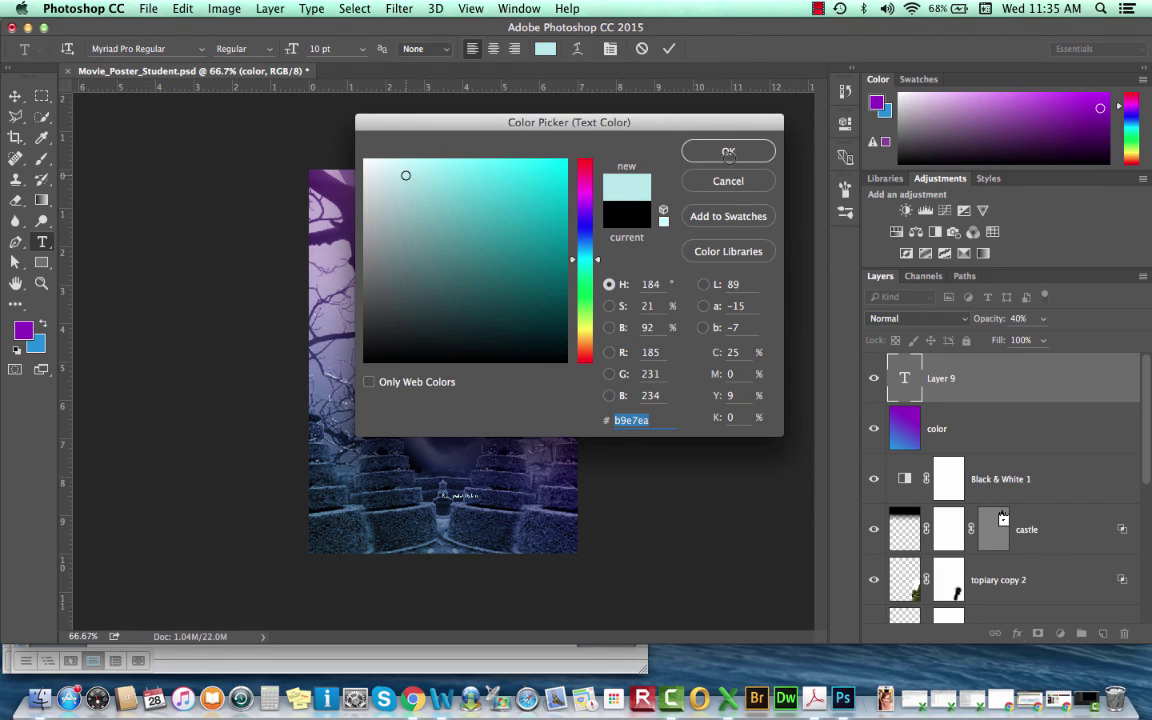
pyautogui.click(728, 152)
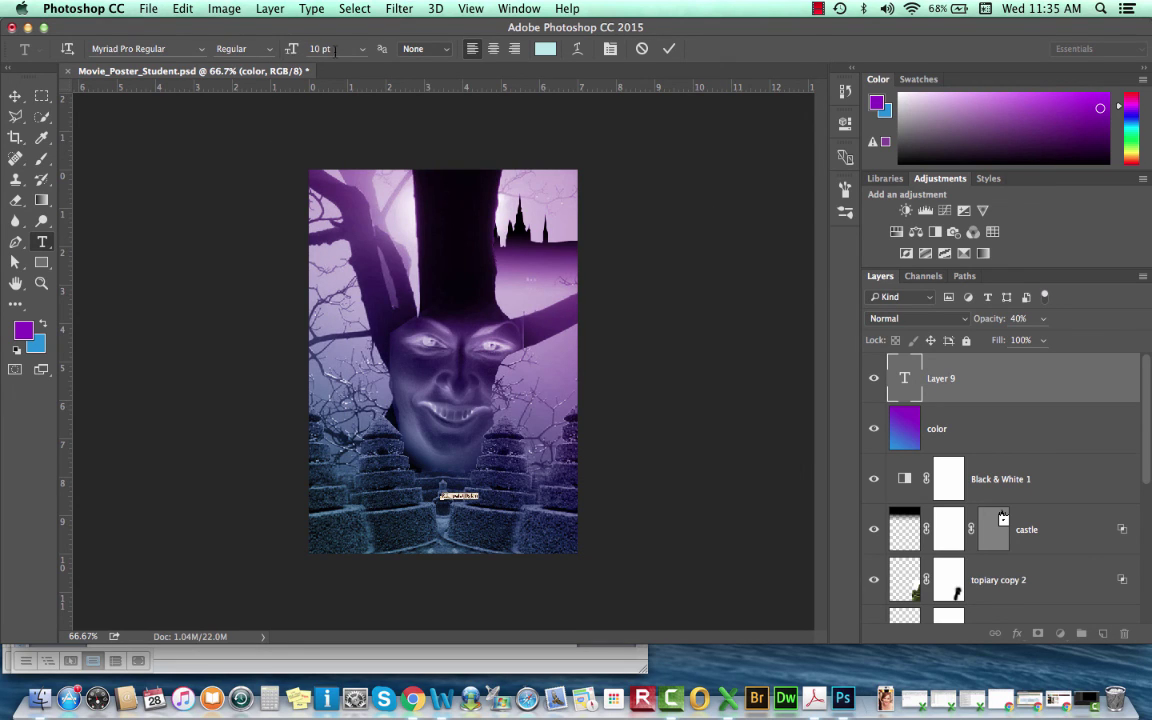
# Set the title's font size to 48 pt and center-align its text.
pyautogui.click(362, 49)
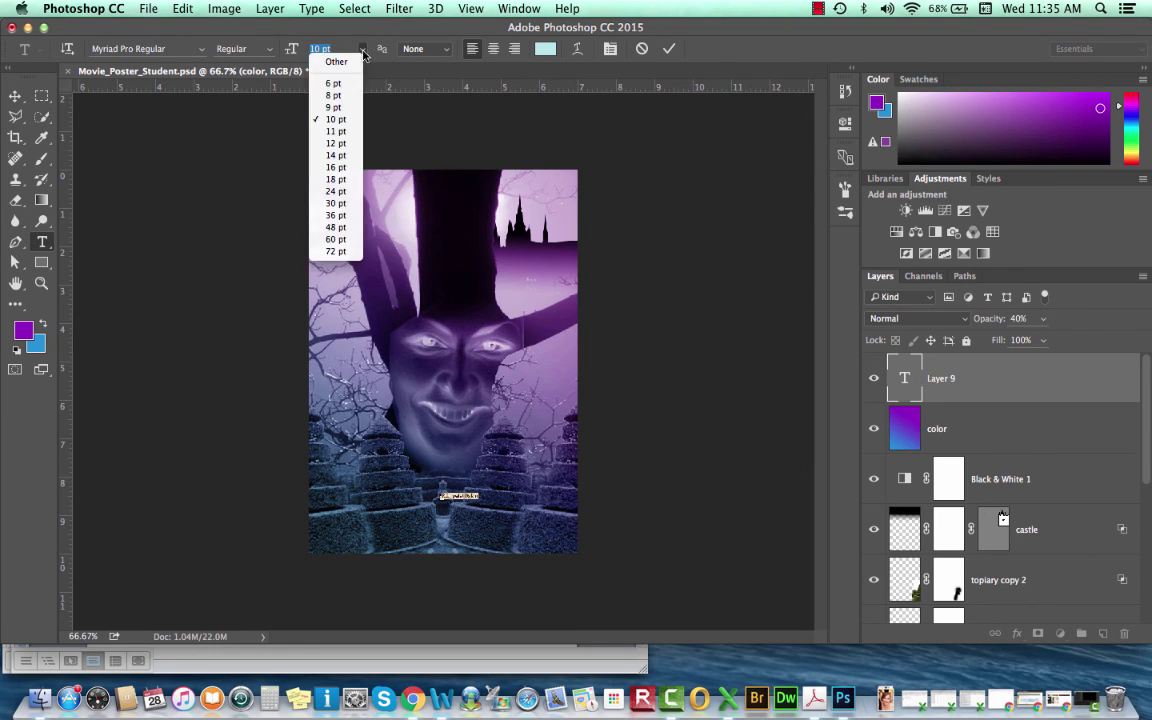
pyautogui.click(334, 203)
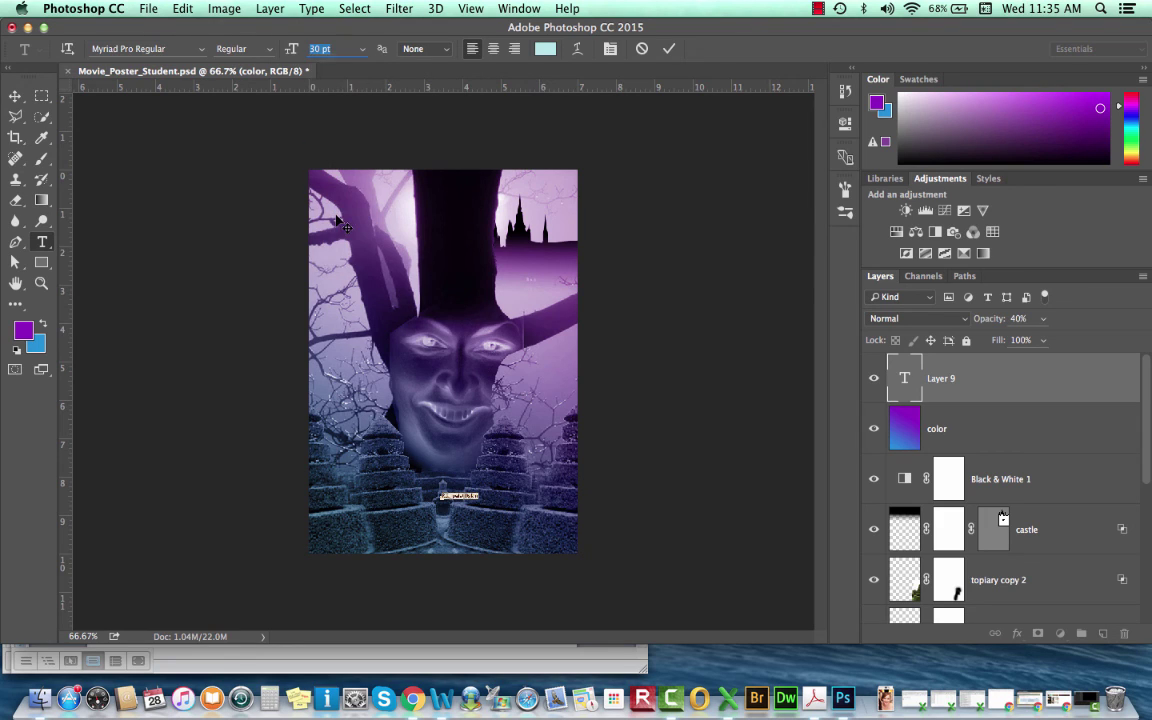
pyautogui.click(362, 49)
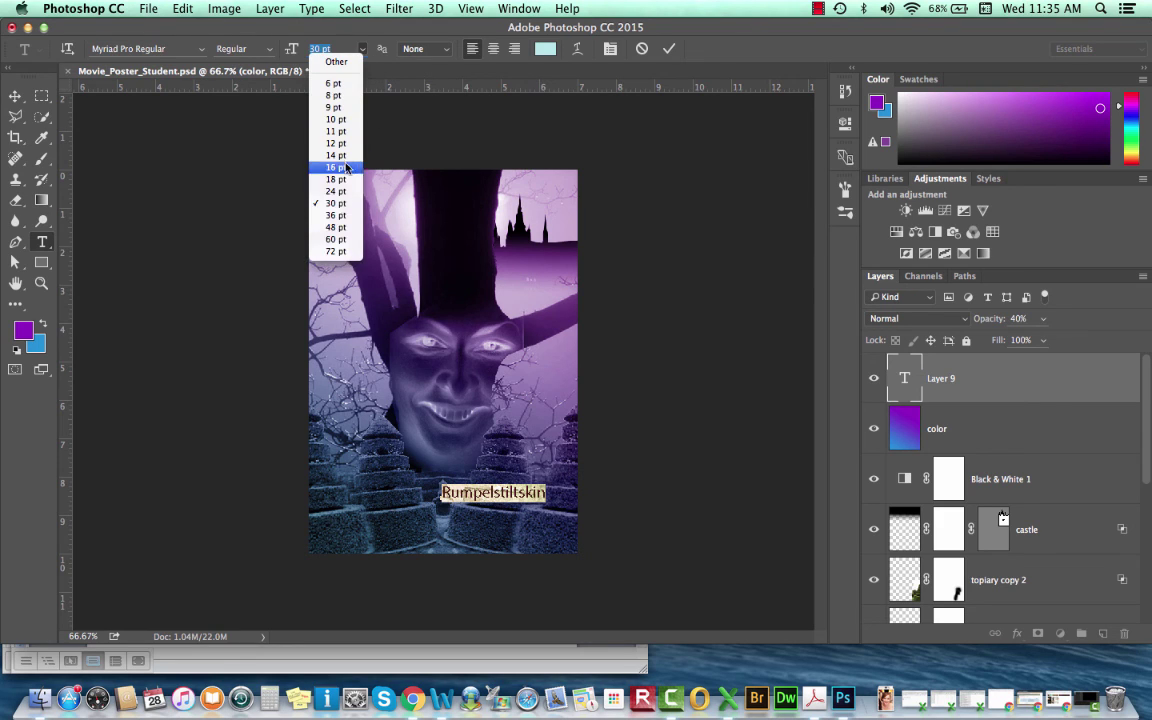
pyautogui.click(344, 228)
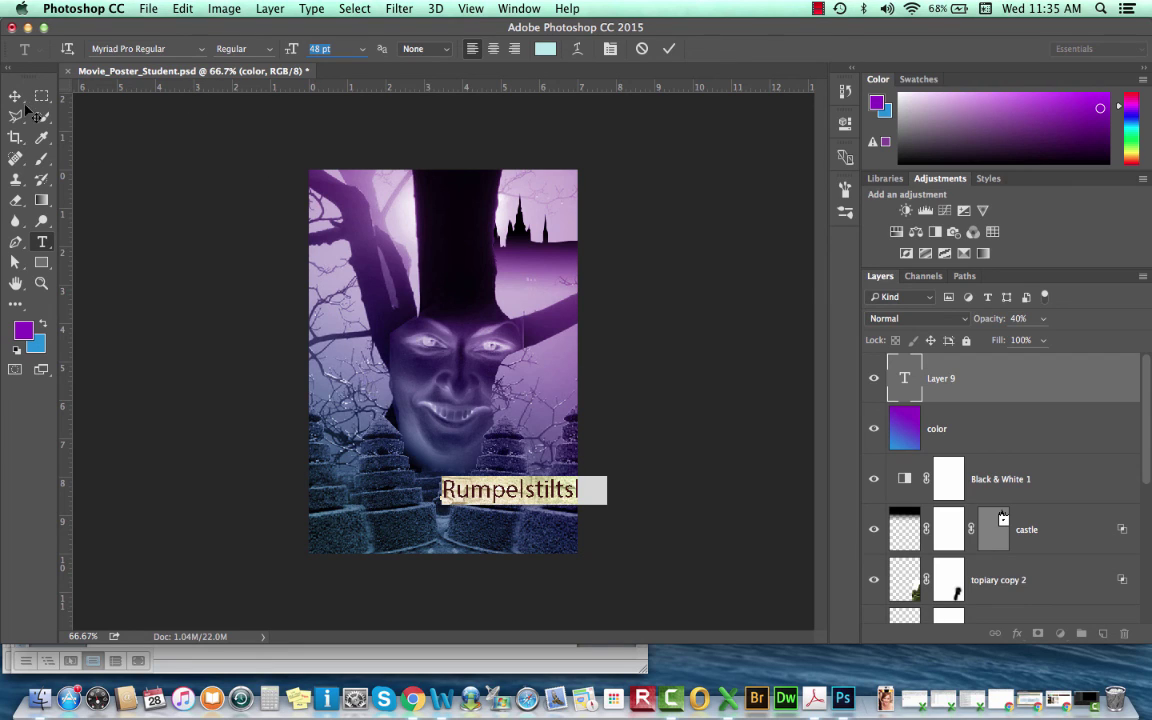
pyautogui.click(493, 48)
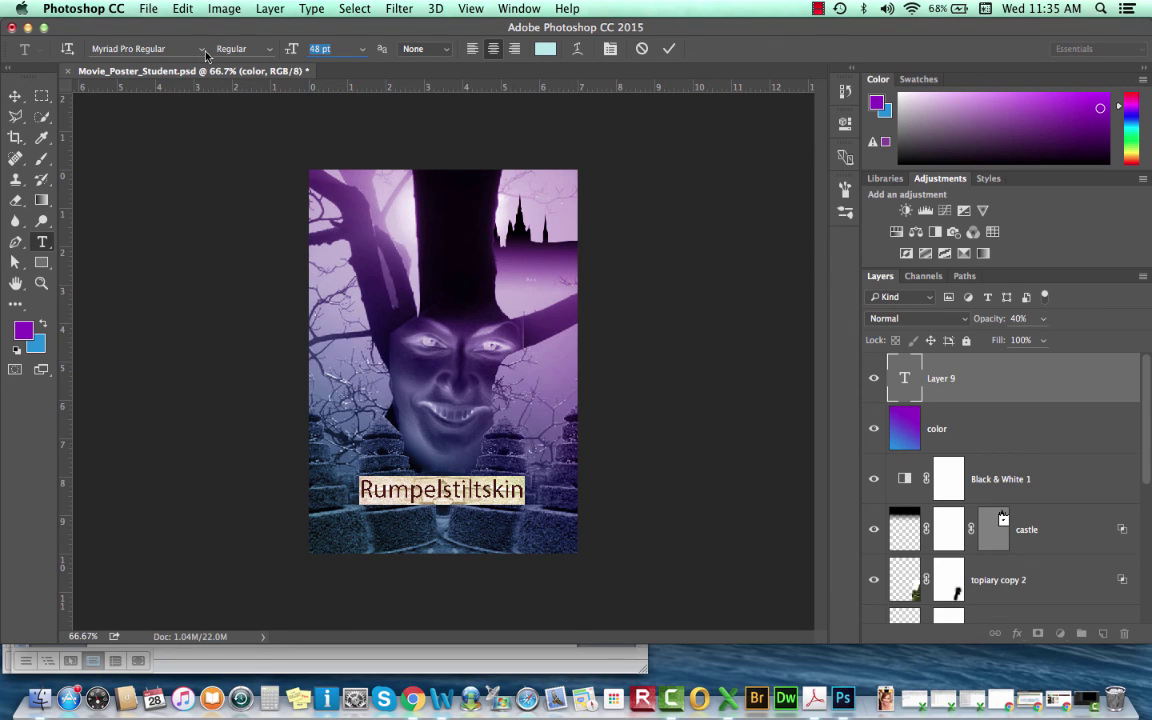
# Set the title's font to Motor Oil 1937 M54 and move the title slightly down and to the right.
pyautogui.click(203, 49)
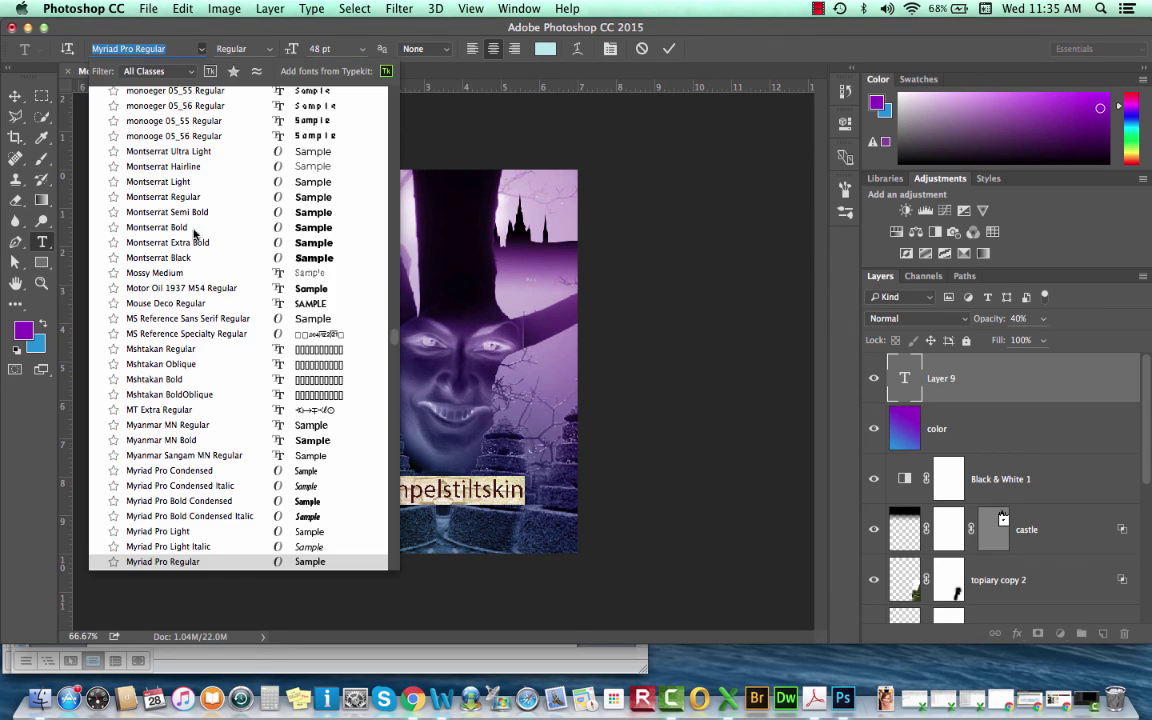
pyautogui.click(318, 289)
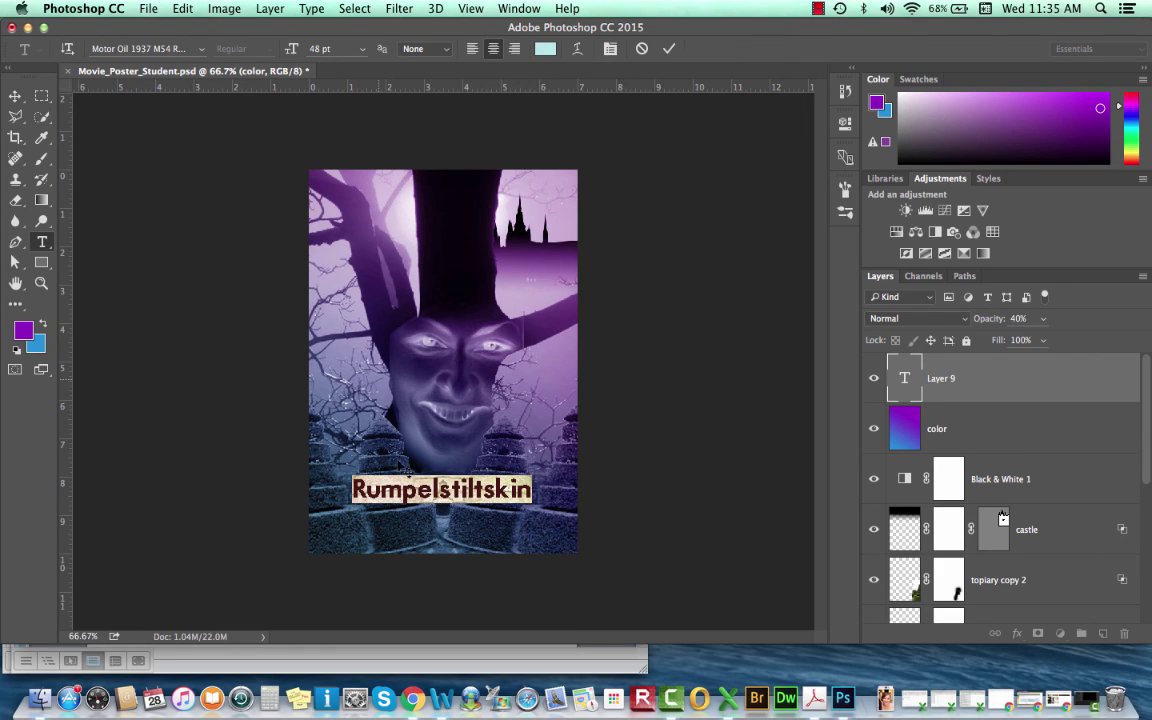
pyautogui.click(15, 95)
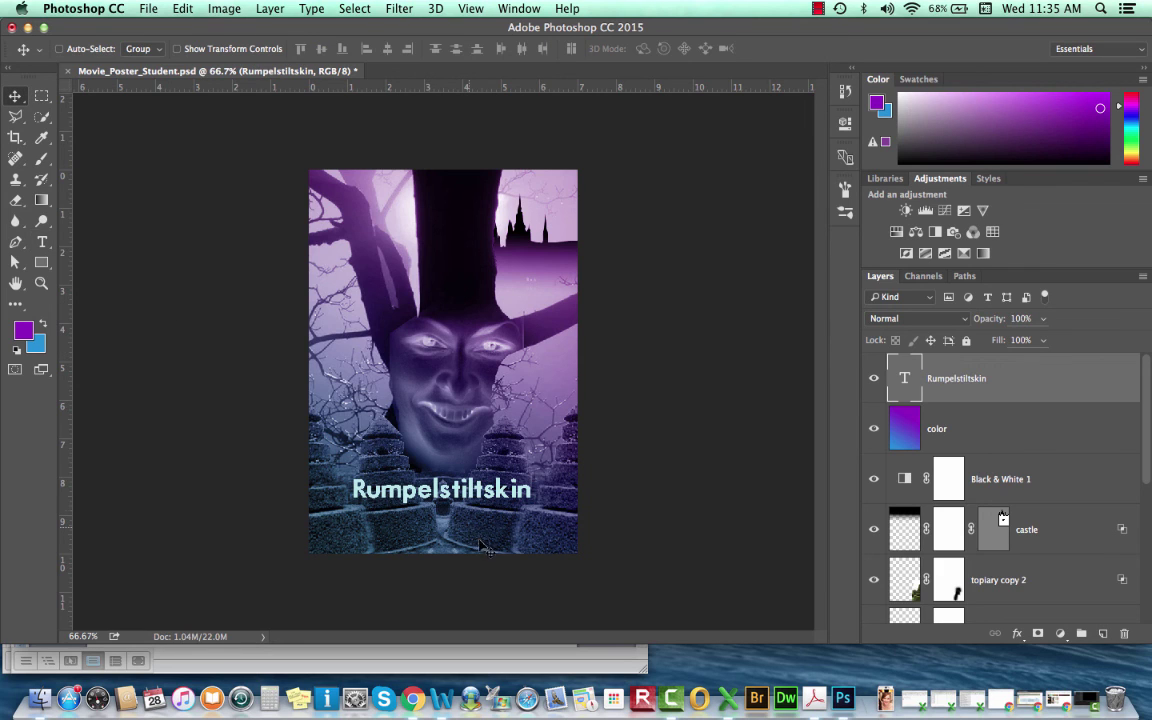
pyautogui.moveTo(467, 489); pyautogui.dragTo(477, 510)
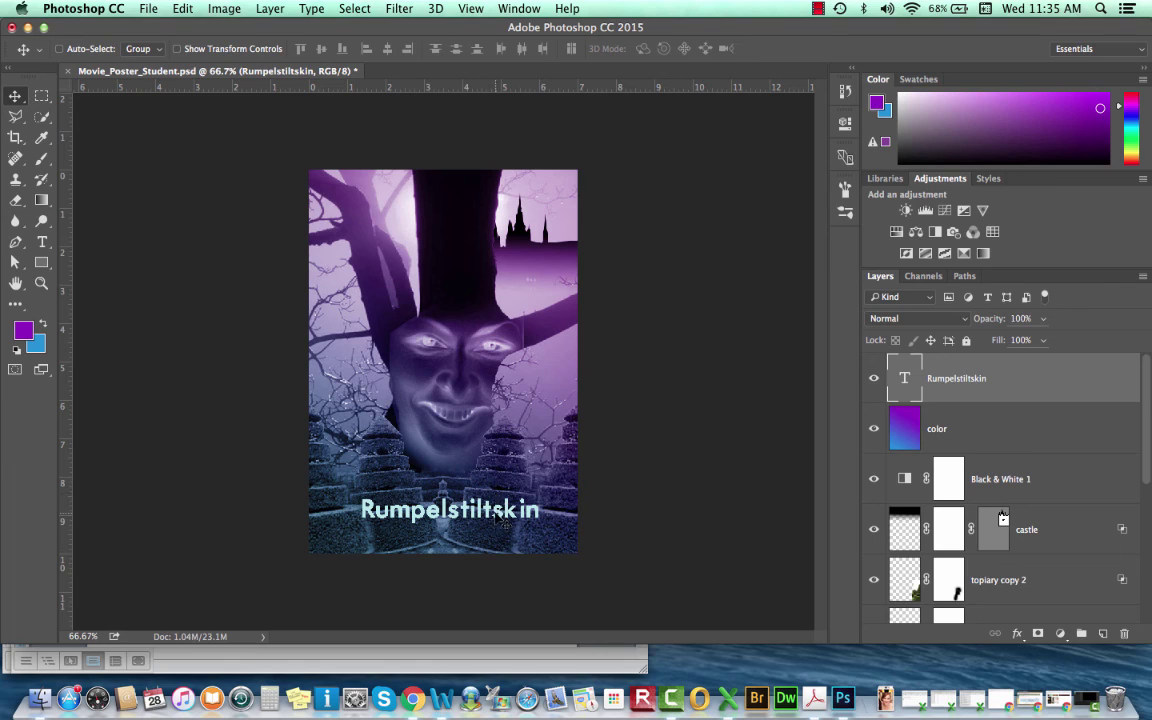
# Reopen the Rumpelstiltskin title for text editing and select all of its characters, leaving them as they are.
pyautogui.click(42, 242)
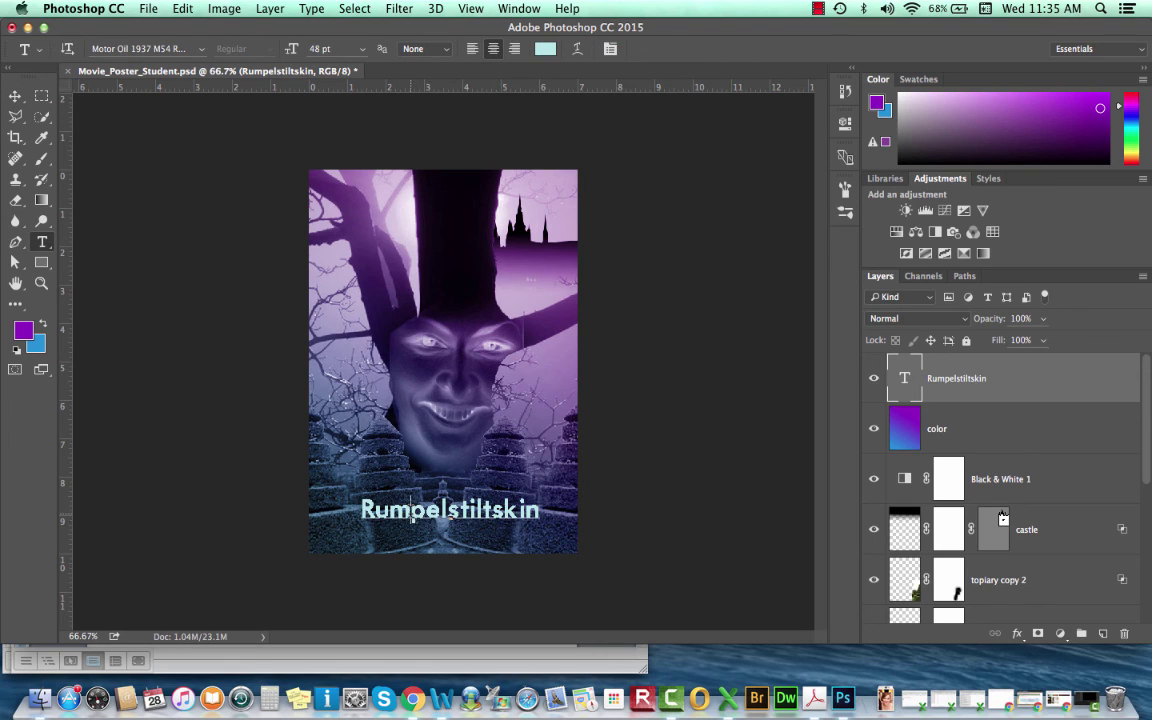
pyautogui.click(411, 514)
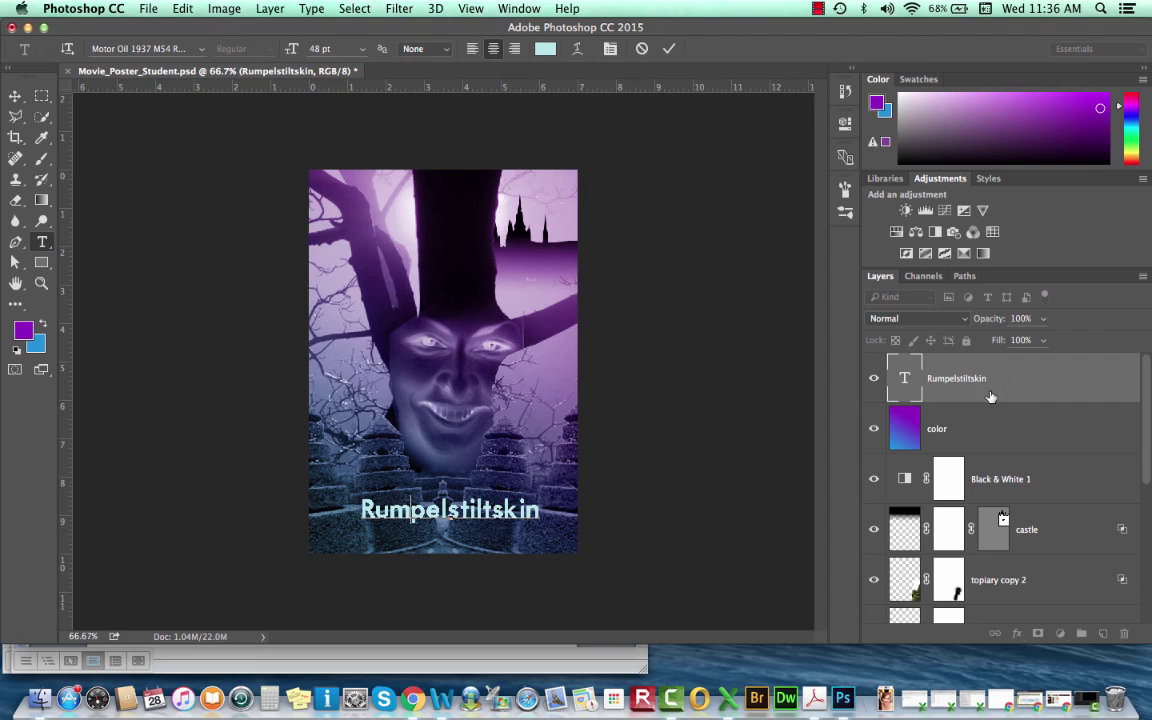
pyautogui.moveTo(540, 511); pyautogui.dragTo(358, 511)
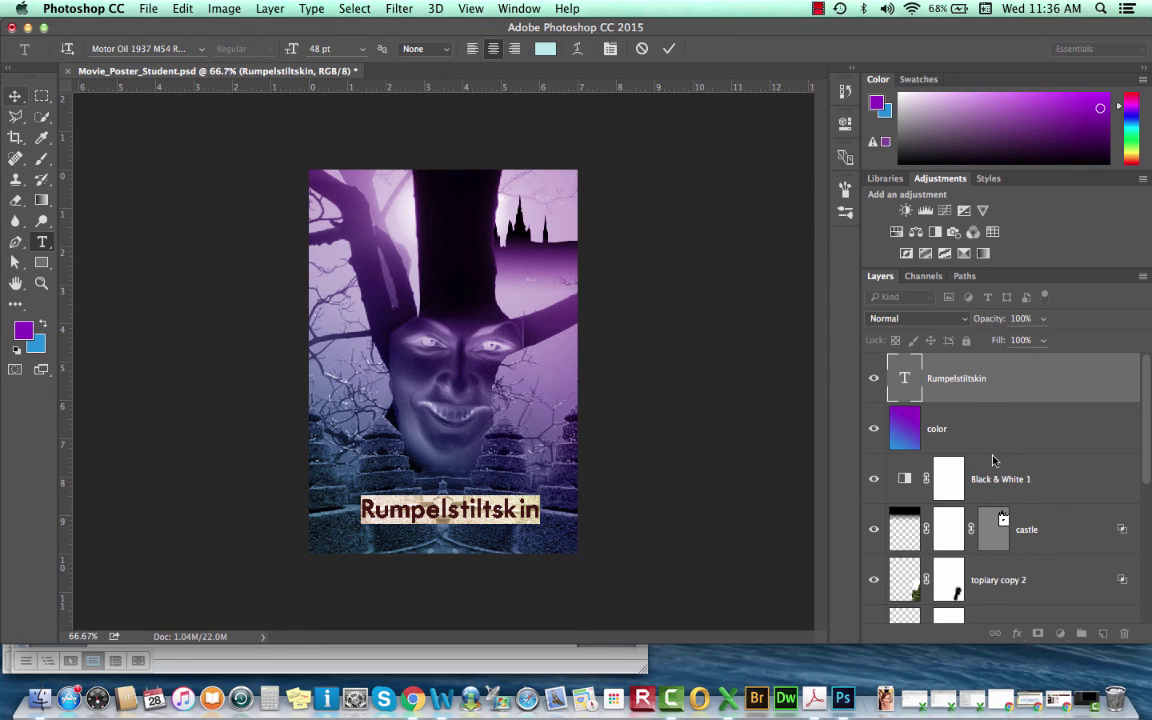
pyautogui.press('super+Return')
pyautogui.press('v')
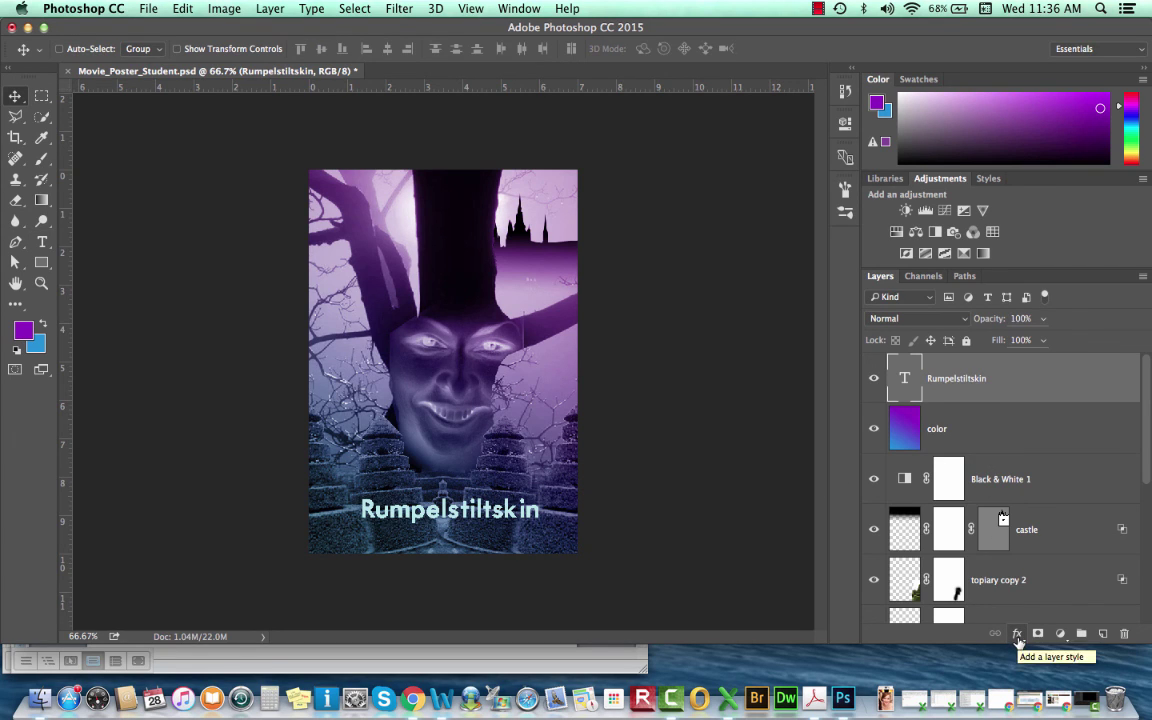
pyautogui.click(1017, 634)
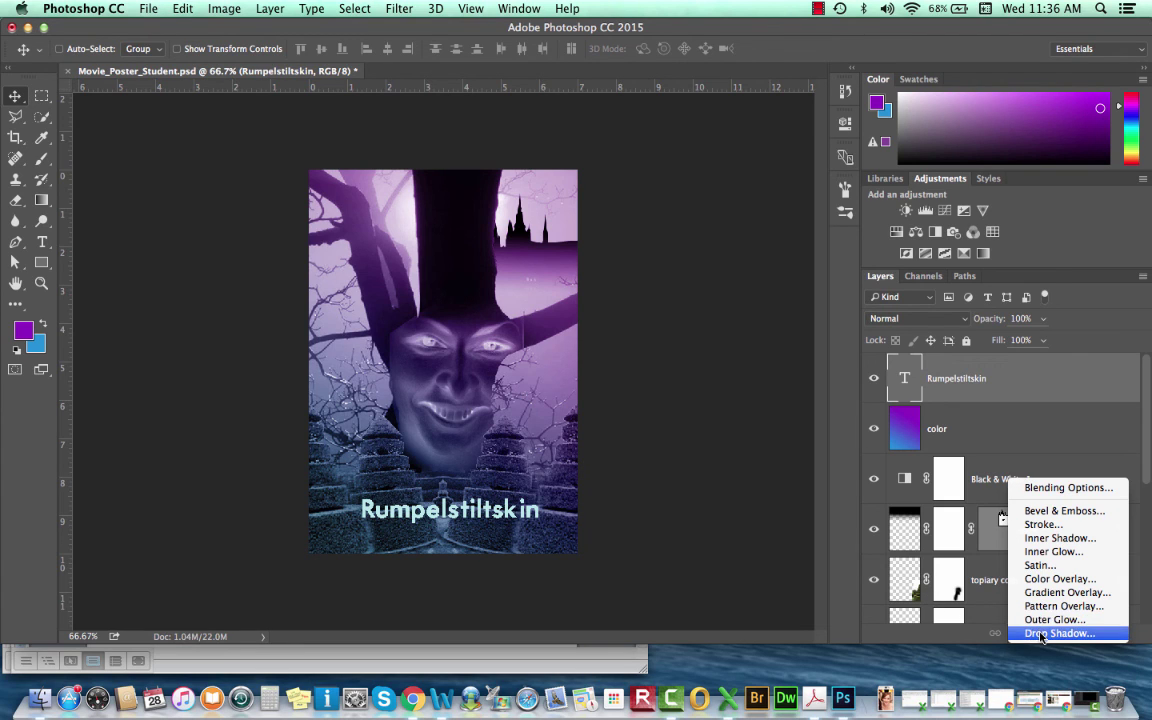
pyautogui.click(871, 388)
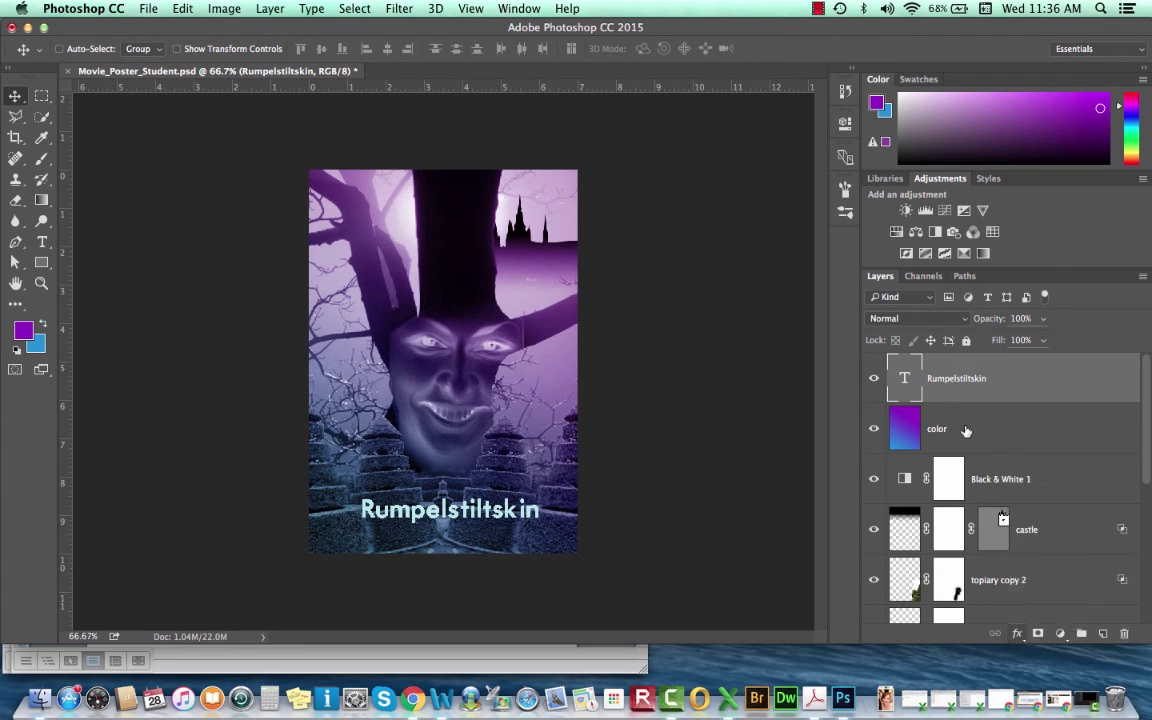